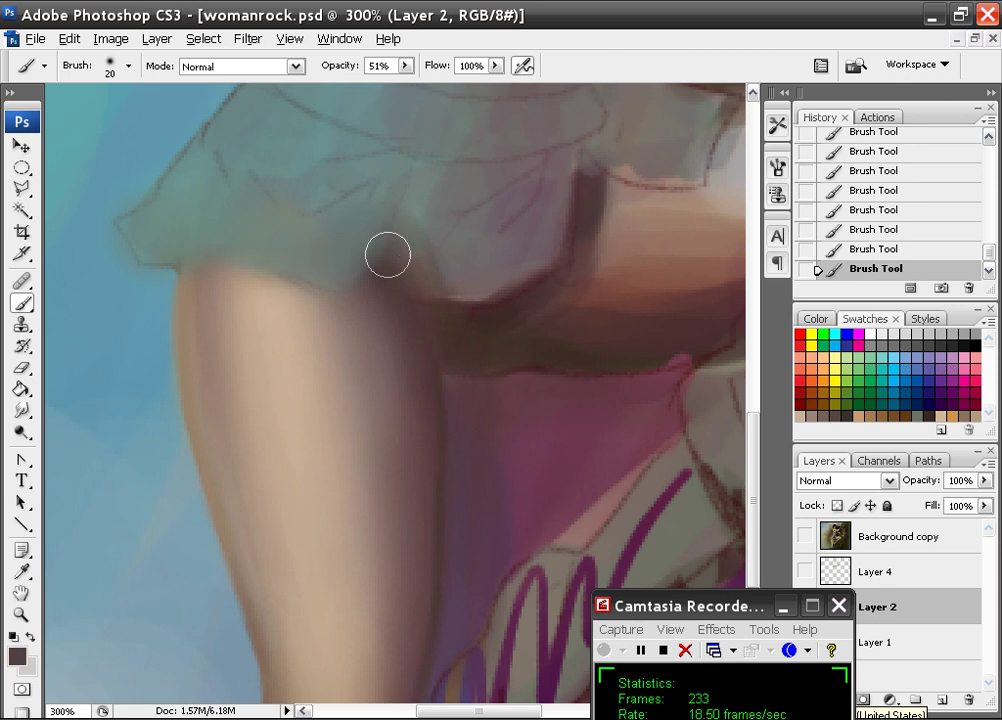
Paint over the sketch lines on the skirt's lower folds with sampled dark grey-brown and grey-green tones to soften the shading
{"action": "mouse_move", "coordinate": [369, 215]}
{"action": "left_mouse_down"}
{"action": "mouse_move", "coordinate": [329, 257]}
{"action": "mouse_move", "coordinate": [382, 200]}
{"action": "mouse_move", "coordinate": [429, 216]}
{"action": "left_mouse_up"}
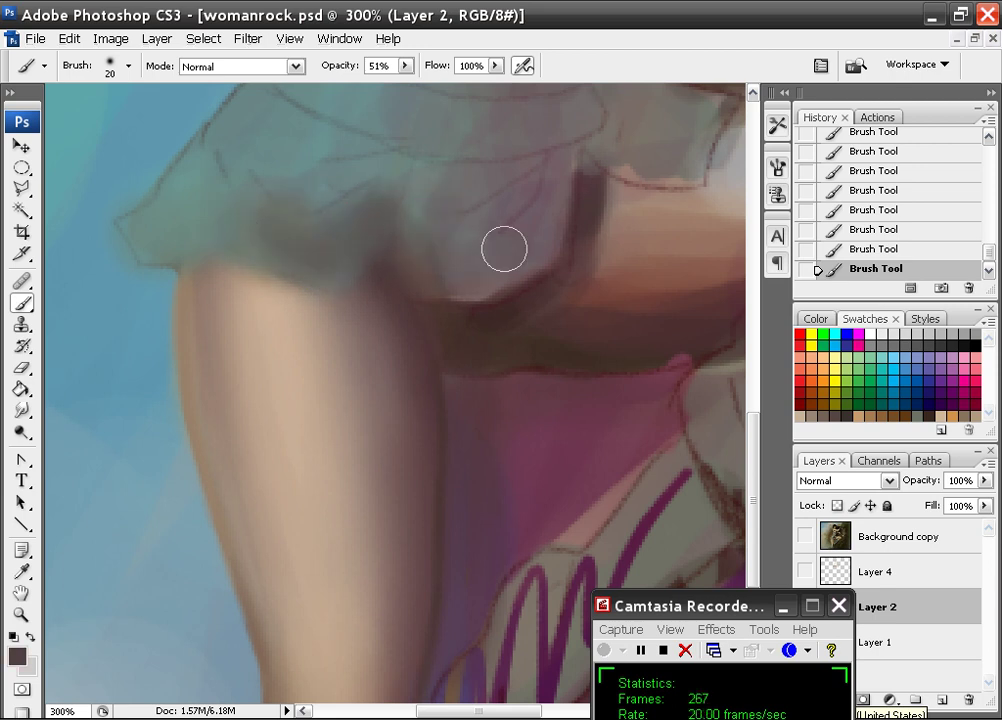
{"action": "left_click", "coordinate": [336, 136], "text": "alt"}
{"action": "mouse_move", "coordinate": [304, 239]}
{"action": "left_mouse_down"}
{"action": "mouse_move", "coordinate": [338, 244]}
{"action": "mouse_move", "coordinate": [264, 206]}
{"action": "mouse_move", "coordinate": [328, 210]}
{"action": "left_mouse_up"}
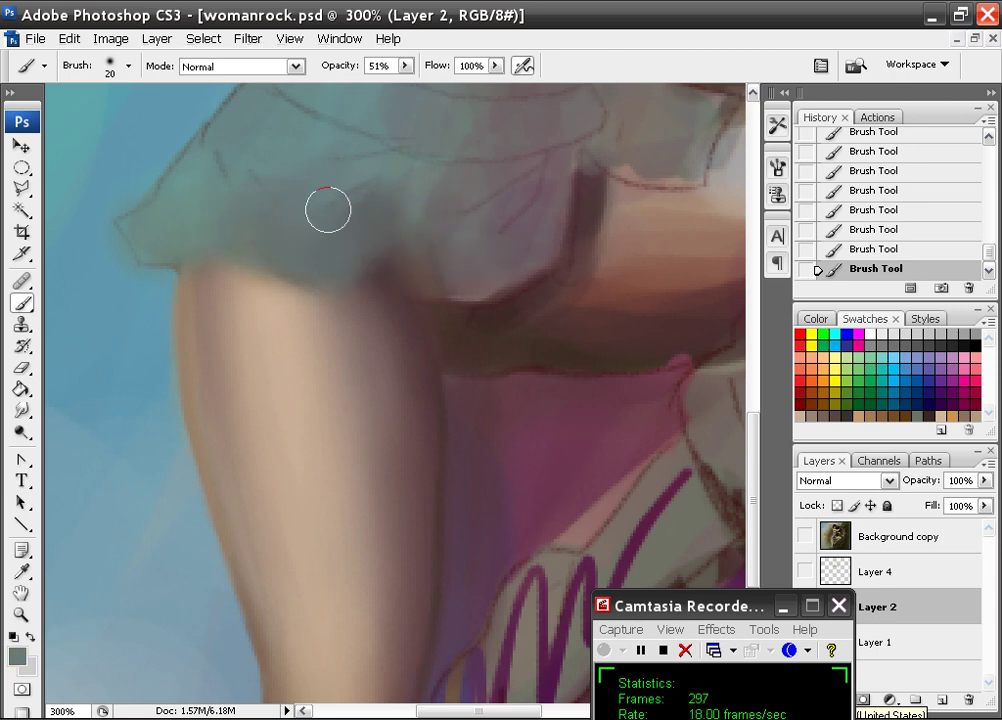
{"action": "left_click", "coordinate": [530, 171], "text": "alt"}
{"action": "mouse_move", "coordinate": [530, 171]}
{"action": "left_mouse_down"}
{"action": "mouse_move", "coordinate": [514, 259]}
{"action": "mouse_move", "coordinate": [464, 213]}
{"action": "mouse_move", "coordinate": [585, 200]}
{"action": "mouse_move", "coordinate": [513, 433]}
{"action": "left_mouse_up"}
{"action": "left_click", "coordinate": [370, 349], "text": "alt"}
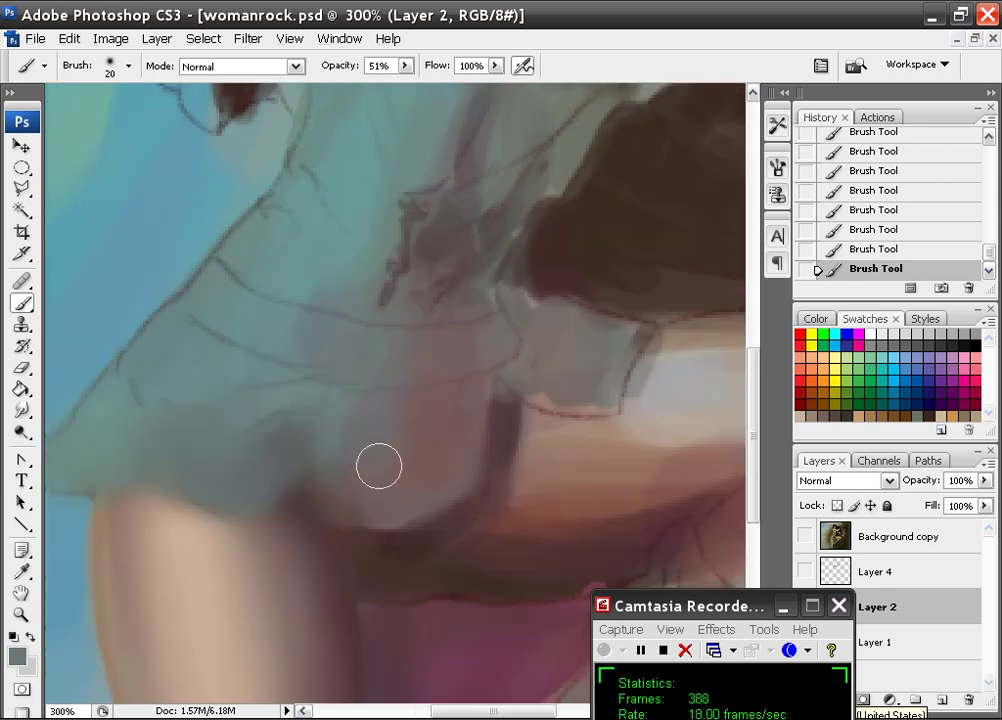
Blend the upper skirt with sampled tones and brush a dark brown shadow up the dress's shaded side toward the chest
{"action": "left_click_drag", "start_coordinate": [487, 283], "coordinate": [444, 525]}
{"action": "left_click", "coordinate": [441, 373], "text": "alt"}
{"action": "left_click_drag", "start_coordinate": [405, 240], "coordinate": [422, 268]}
{"action": "left_click", "coordinate": [551, 291], "text": "alt"}
{"action": "mouse_move", "coordinate": [535, 327]}
{"action": "left_mouse_down"}
{"action": "mouse_move", "coordinate": [498, 331]}
{"action": "mouse_move", "coordinate": [559, 327]}
{"action": "mouse_move", "coordinate": [479, 333]}
{"action": "mouse_move", "coordinate": [449, 356]}
{"action": "mouse_move", "coordinate": [442, 398]}
{"action": "mouse_move", "coordinate": [391, 434]}
{"action": "mouse_move", "coordinate": [383, 490]}
{"action": "mouse_move", "coordinate": [483, 375]}
{"action": "mouse_move", "coordinate": [450, 384]}
{"action": "mouse_move", "coordinate": [377, 510]}
{"action": "left_mouse_up"}
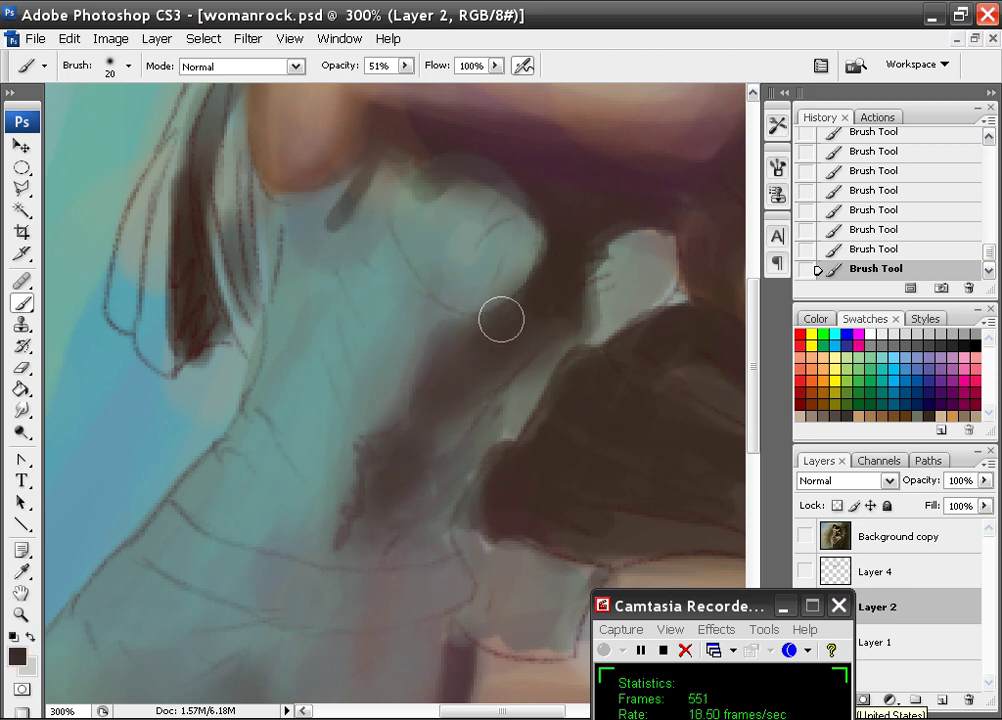
{"action": "left_click_drag", "start_coordinate": [483, 274], "coordinate": [541, 342]}
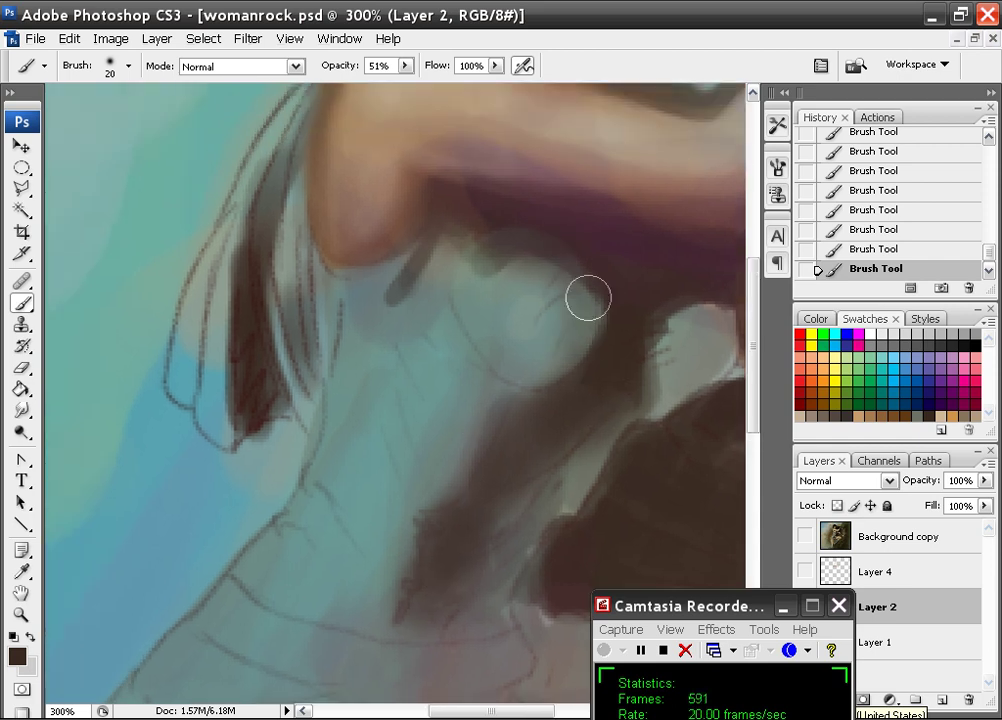
Shape the chest under the arm by alternating sampled dark maroon shadow and grey-green dress colour along its edges
{"action": "key", "text": "ctrl+minus"}
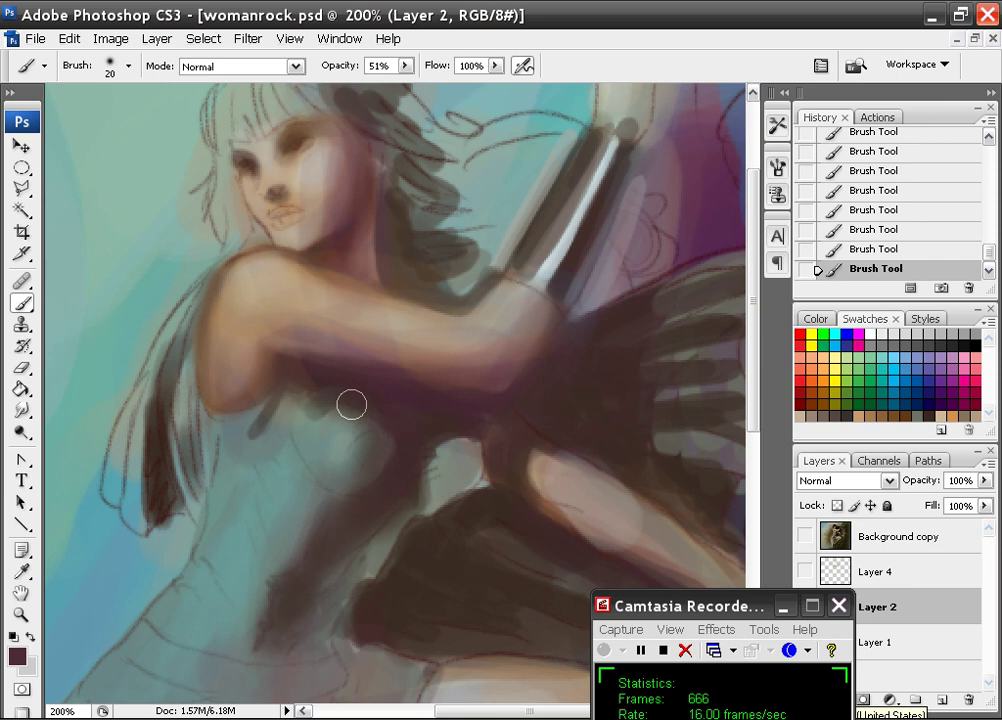
{"action": "left_click_drag", "start_coordinate": [423, 505], "coordinate": [434, 475]}
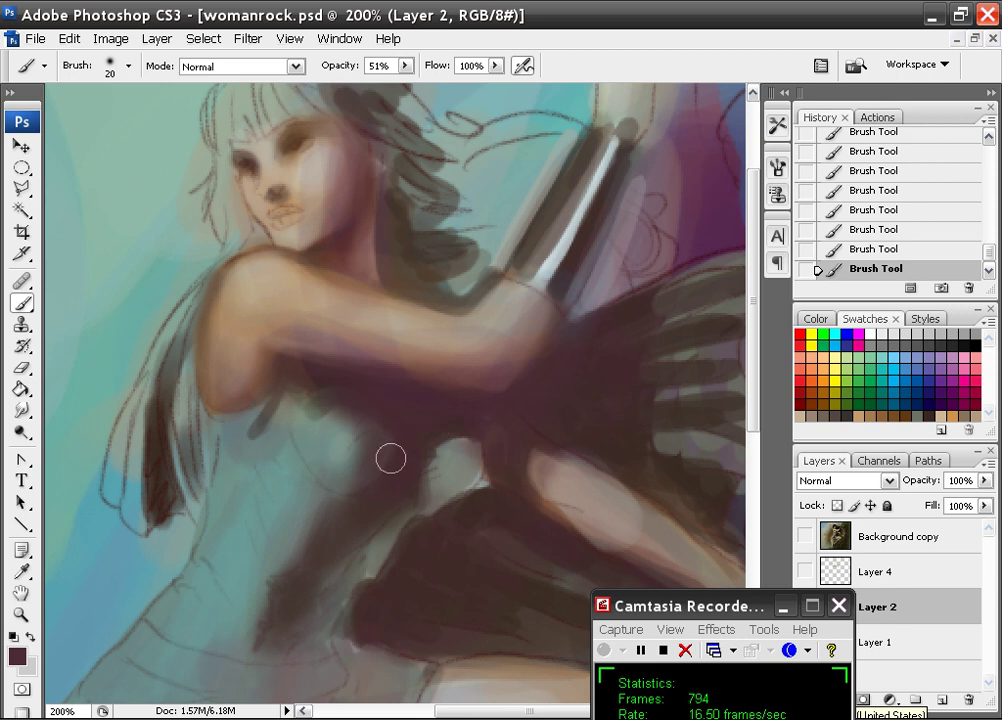
{"action": "left_click", "coordinate": [336, 427], "text": "alt"}
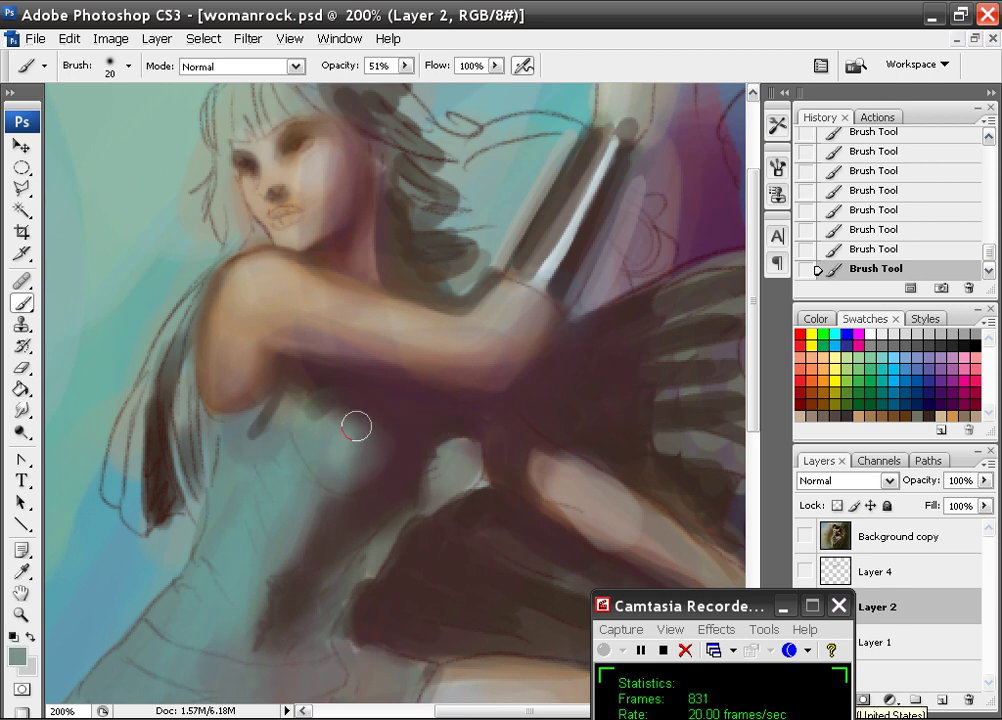
{"action": "left_click_drag", "start_coordinate": [337, 468], "coordinate": [449, 468]}
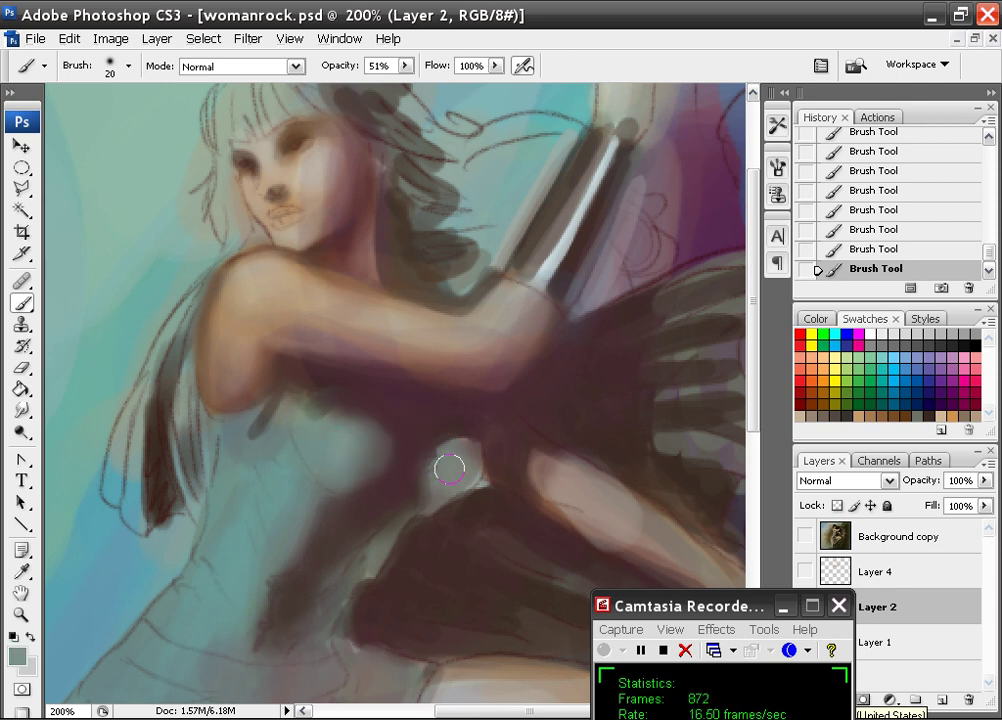
{"action": "left_click", "coordinate": [447, 425], "text": "alt"}
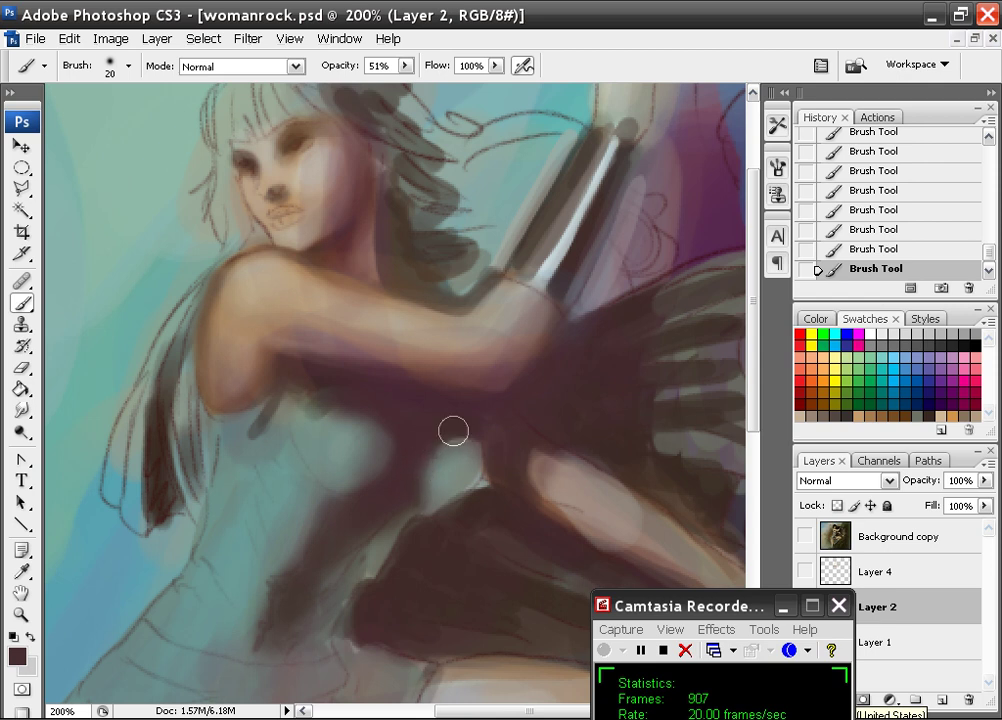
{"action": "left_click", "coordinate": [452, 466], "text": "alt"}
{"action": "left_click_drag", "start_coordinate": [440, 470], "coordinate": [410, 515]}
{"action": "left_click", "coordinate": [432, 437], "text": "alt"}
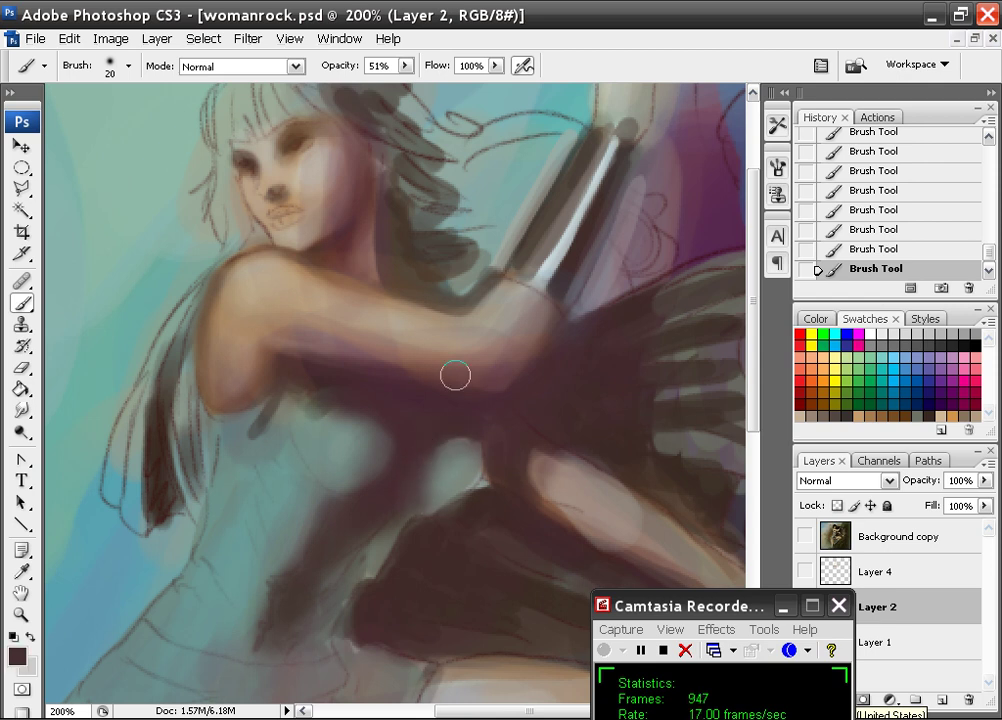
Paint a dark purple-brown shadow along the underside of the raised thigh, below the skirt hem
{"action": "scroll", "coordinate": [371, 407], "scroll_direction": "down", "scroll_amount": 10}
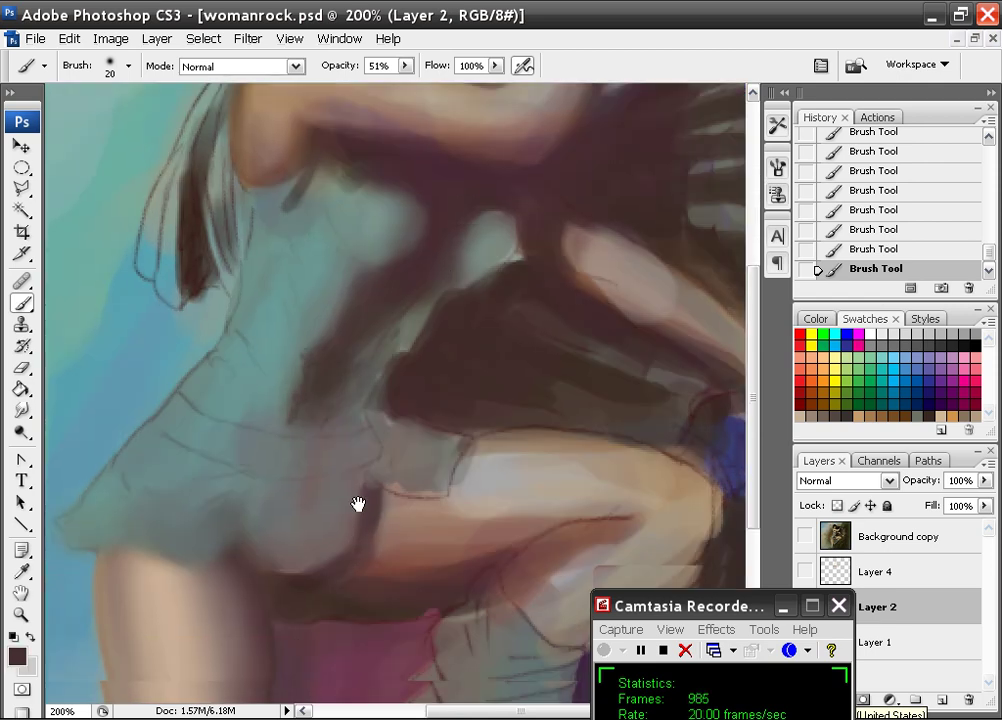
{"action": "left_click_drag", "start_coordinate": [358, 504], "coordinate": [415, 264]}
{"action": "left_click", "coordinate": [447, 316], "text": "alt"}
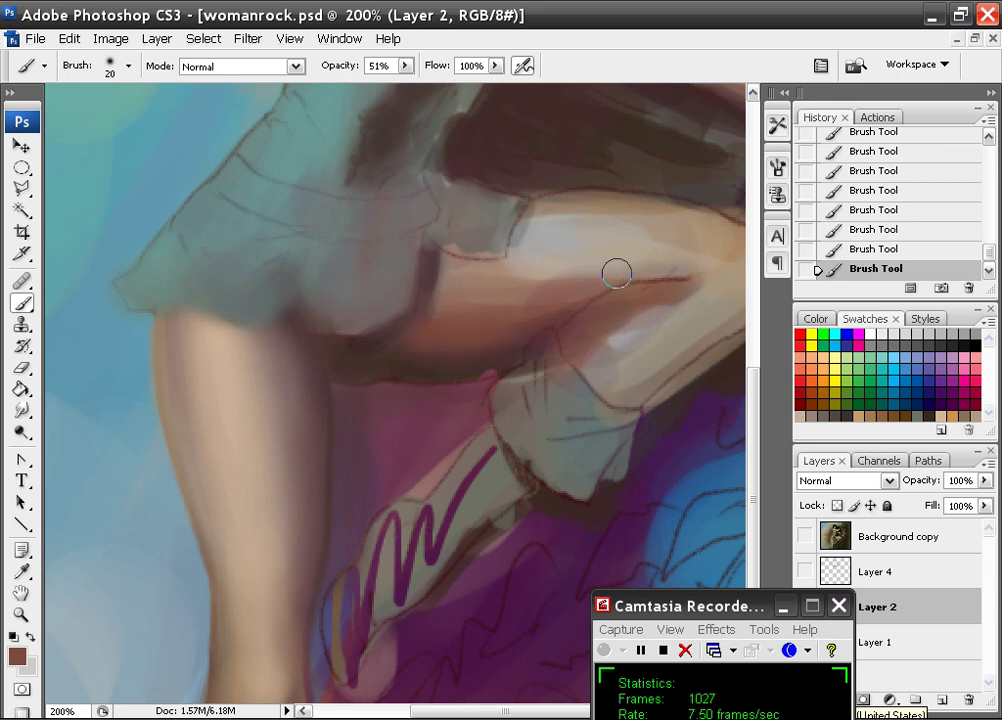
{"action": "left_click", "coordinate": [407, 365], "text": "alt"}
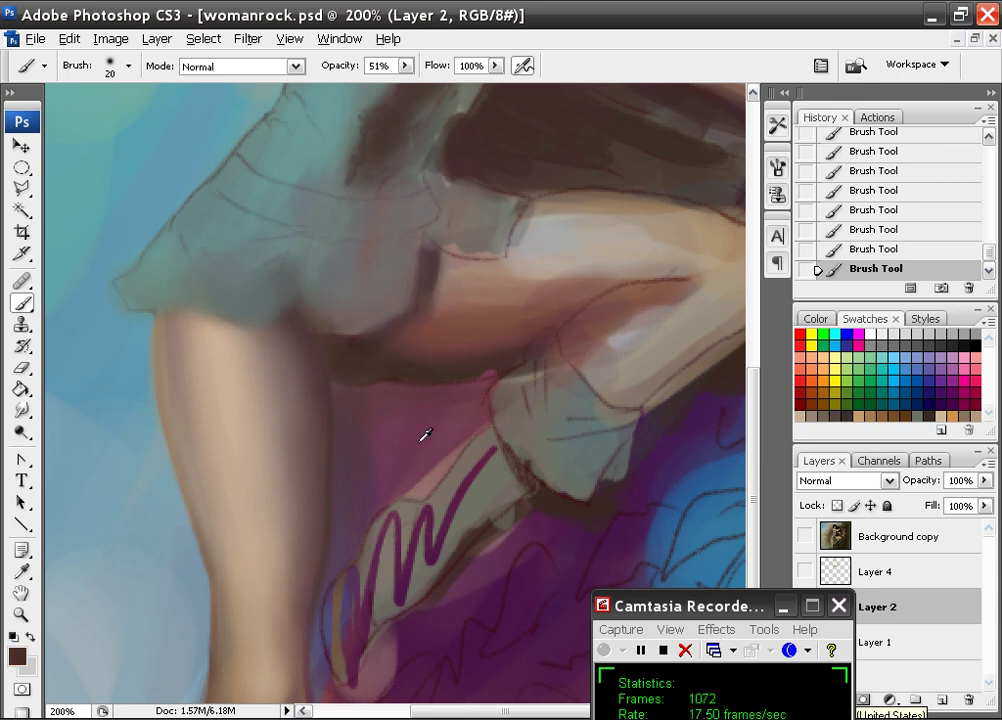
{"action": "mouse_move", "coordinate": [416, 353]}
{"action": "left_mouse_down"}
{"action": "mouse_move", "coordinate": [447, 371]}
{"action": "mouse_move", "coordinate": [373, 357]}
{"action": "mouse_move", "coordinate": [519, 349]}
{"action": "left_mouse_up"}
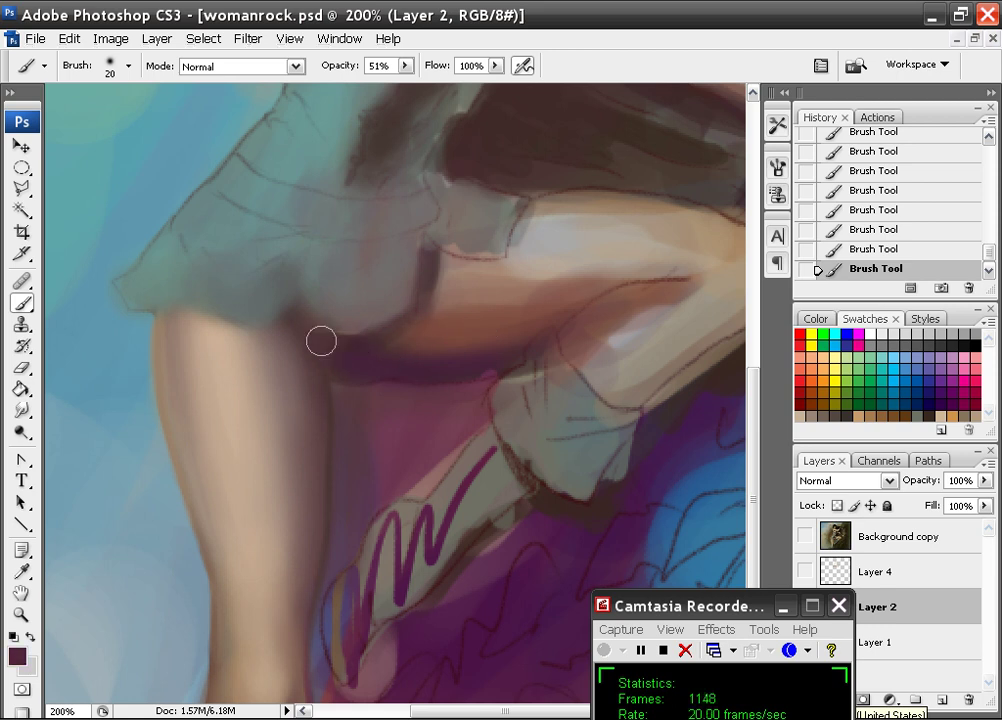
Blend sampled reddish-brown and warm skin tones across the raised thigh into the purple shadow beneath it
{"action": "left_click", "coordinate": [473, 337], "text": "alt"}
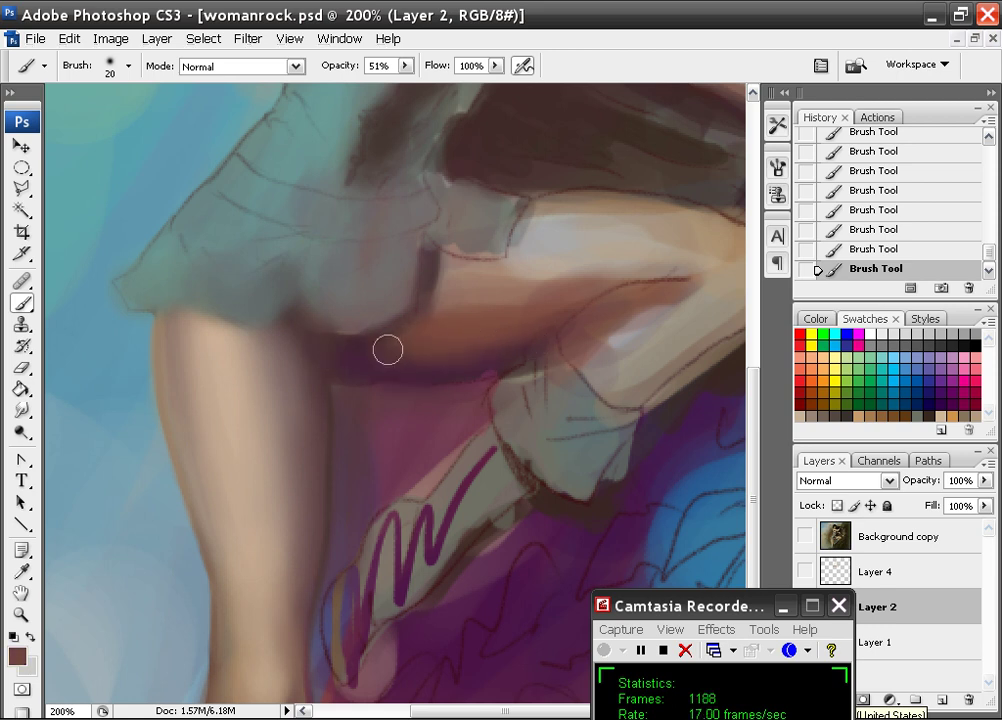
{"action": "left_click", "coordinate": [481, 299], "text": "alt"}
{"action": "left_click", "coordinate": [490, 293], "text": "alt"}
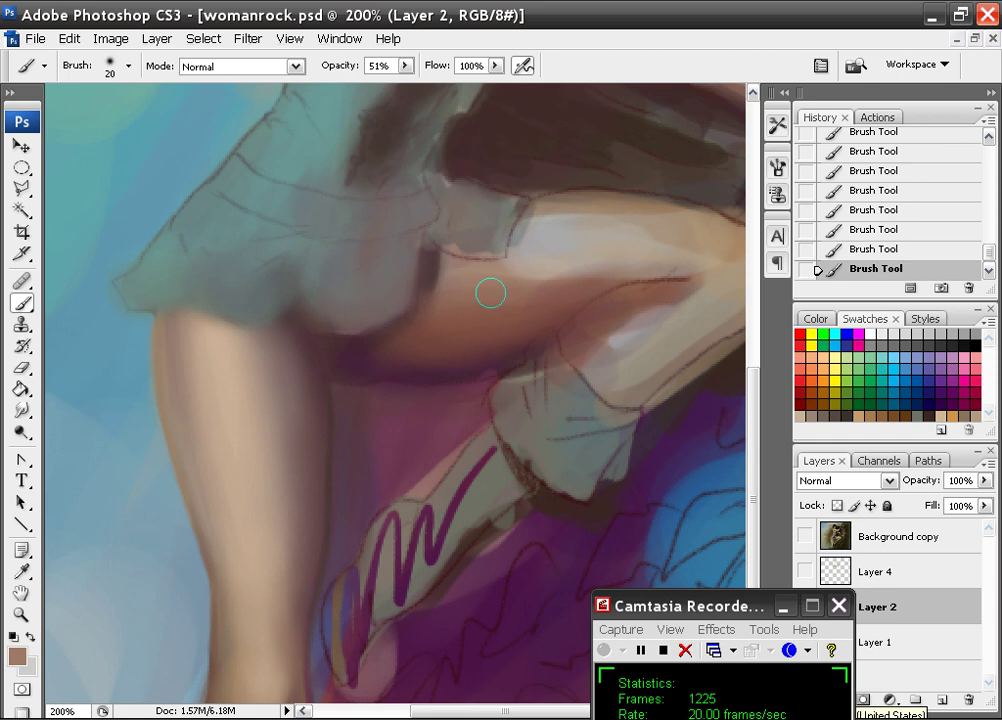
{"action": "mouse_move", "coordinate": [438, 307]}
{"action": "left_mouse_down"}
{"action": "mouse_move", "coordinate": [593, 280]}
{"action": "mouse_move", "coordinate": [580, 290]}
{"action": "left_mouse_up"}
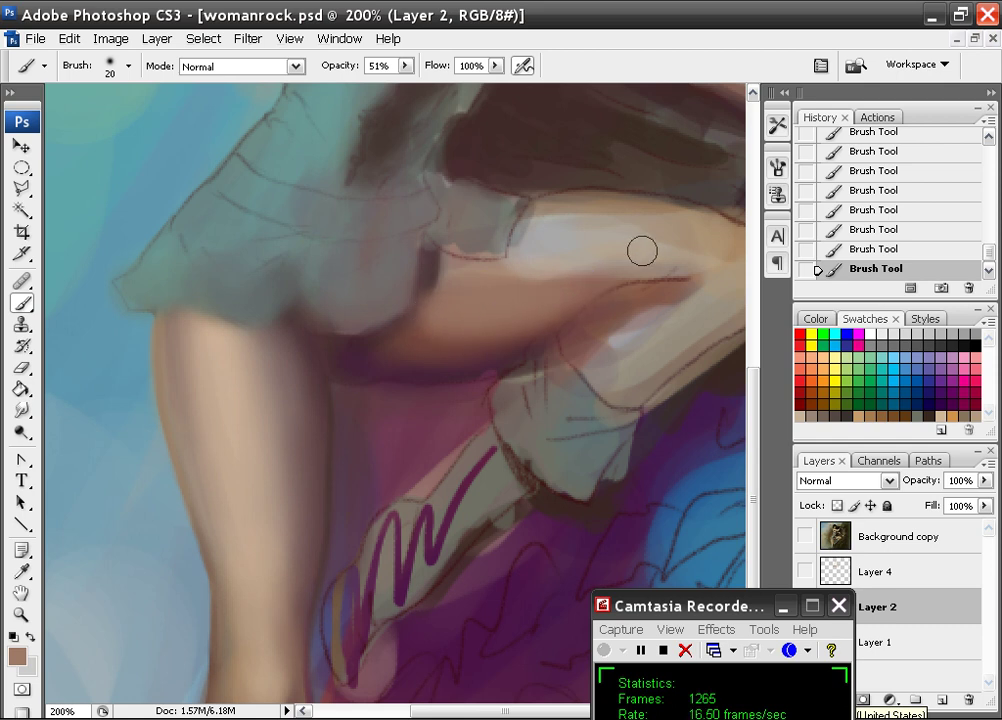
{"action": "left_click", "coordinate": [374, 354], "text": "alt"}
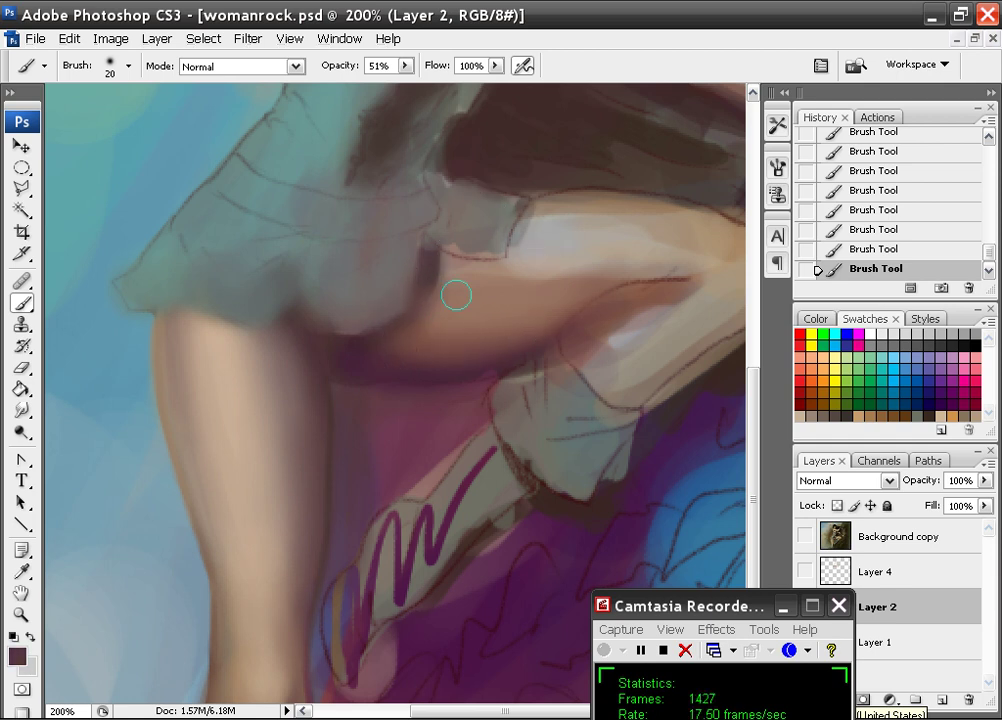
{"action": "left_click_drag", "start_coordinate": [447, 314], "coordinate": [484, 187]}
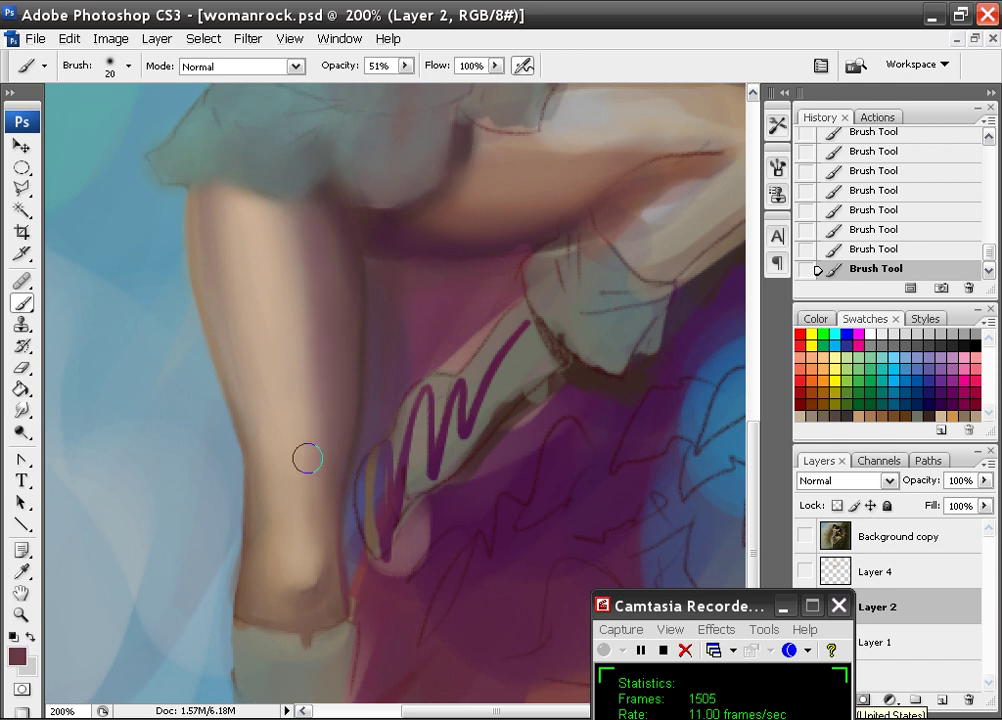
Undo the last two strokes on the standing leg and try an orange-tan swatch colour on it
{"action": "key", "text": "ctrl+alt+z"}
{"action": "key", "text": "ctrl+alt+z"}
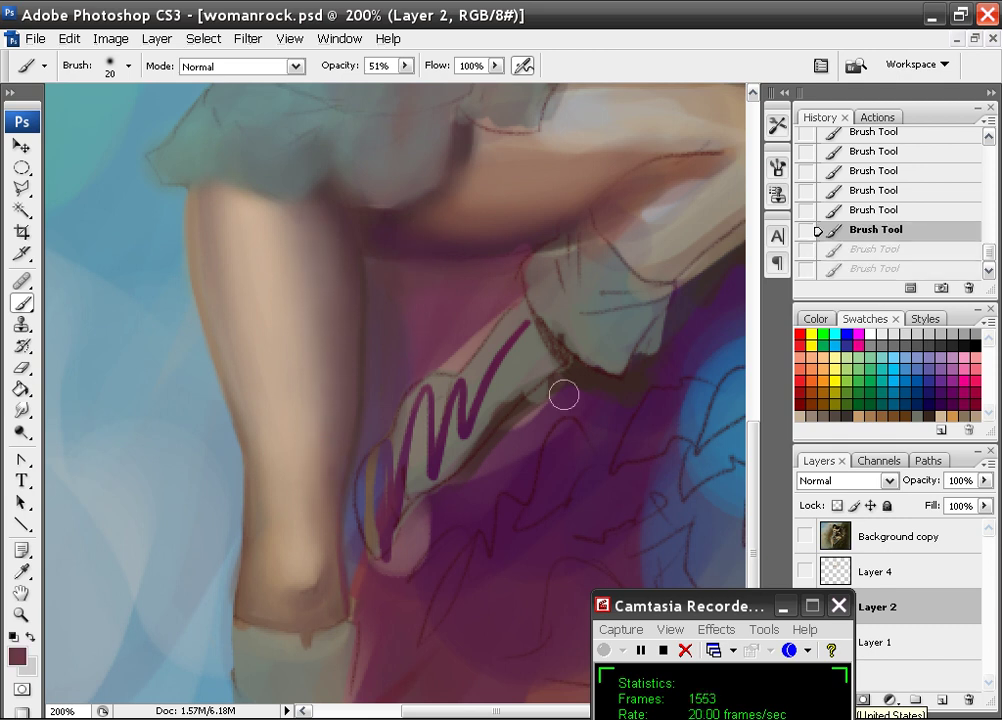
{"action": "left_click", "coordinate": [950, 415]}
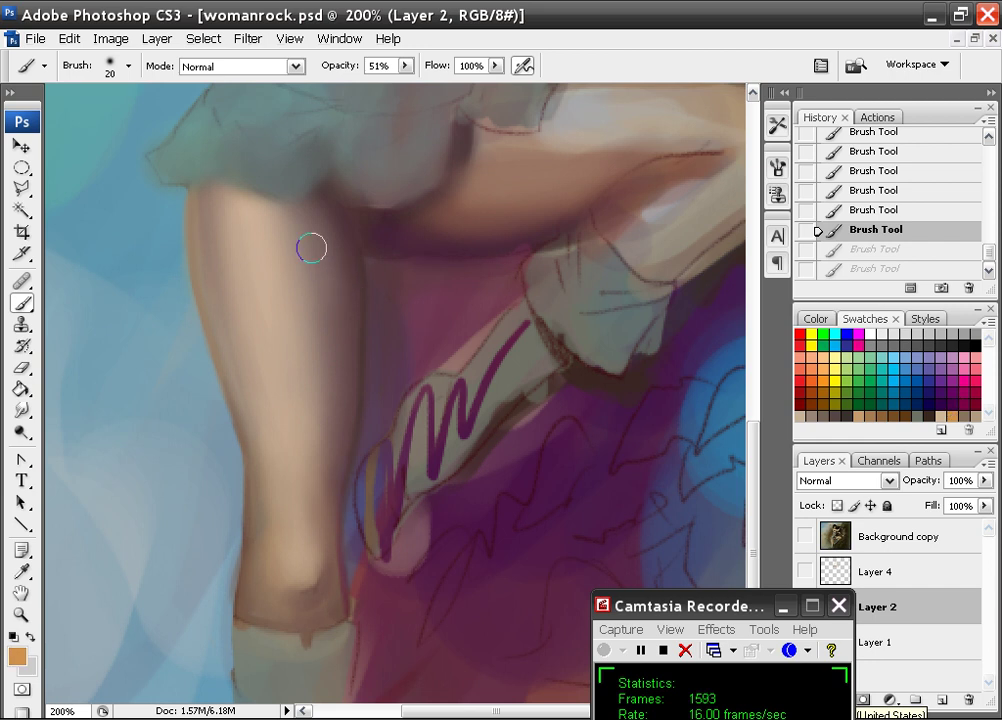
{"action": "left_click_drag", "start_coordinate": [250, 172], "coordinate": [242, 386]}
{"action": "key", "text": "ctrl+z"}
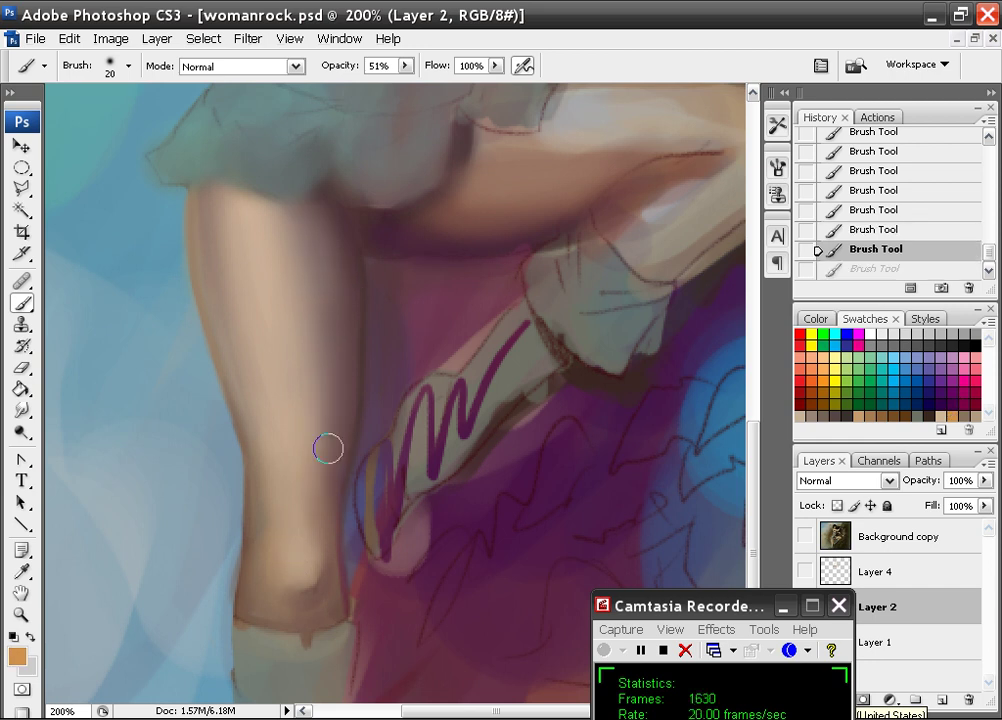
Sample the standing leg's shadow colour, shift it to a more saturated reddish brown, and brush it along the leg's shaded side
{"action": "left_click", "coordinate": [377, 330], "text": "alt"}
{"action": "left_click", "coordinate": [22, 656]}
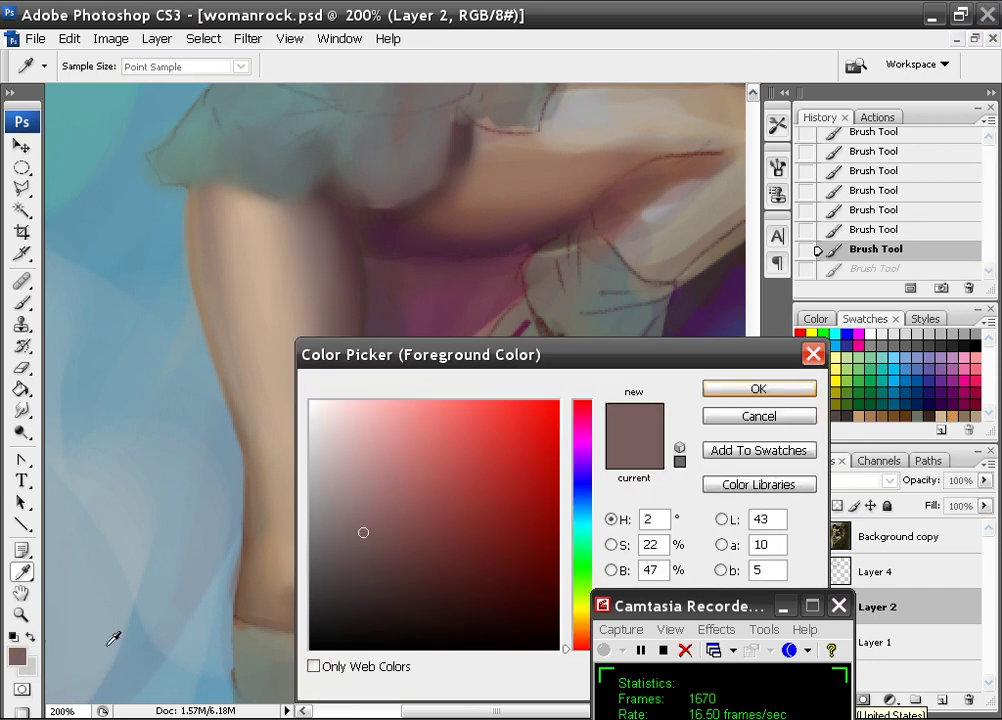
{"action": "left_click", "coordinate": [430, 518]}
{"action": "left_click", "coordinate": [740, 389]}
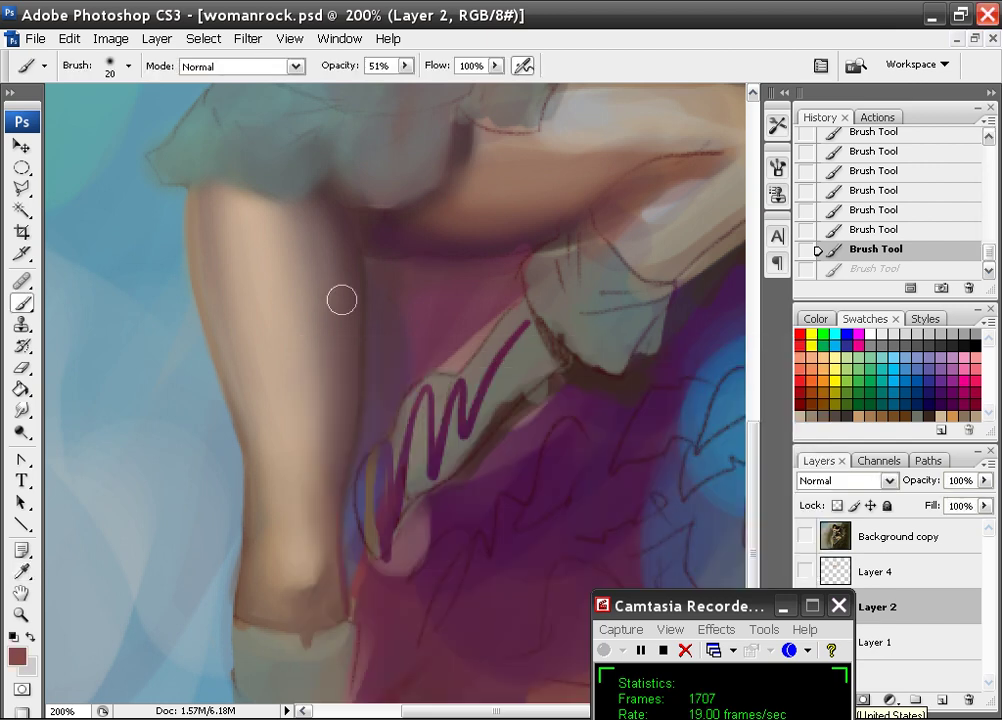
{"action": "key", "text": "ctrl+z"}
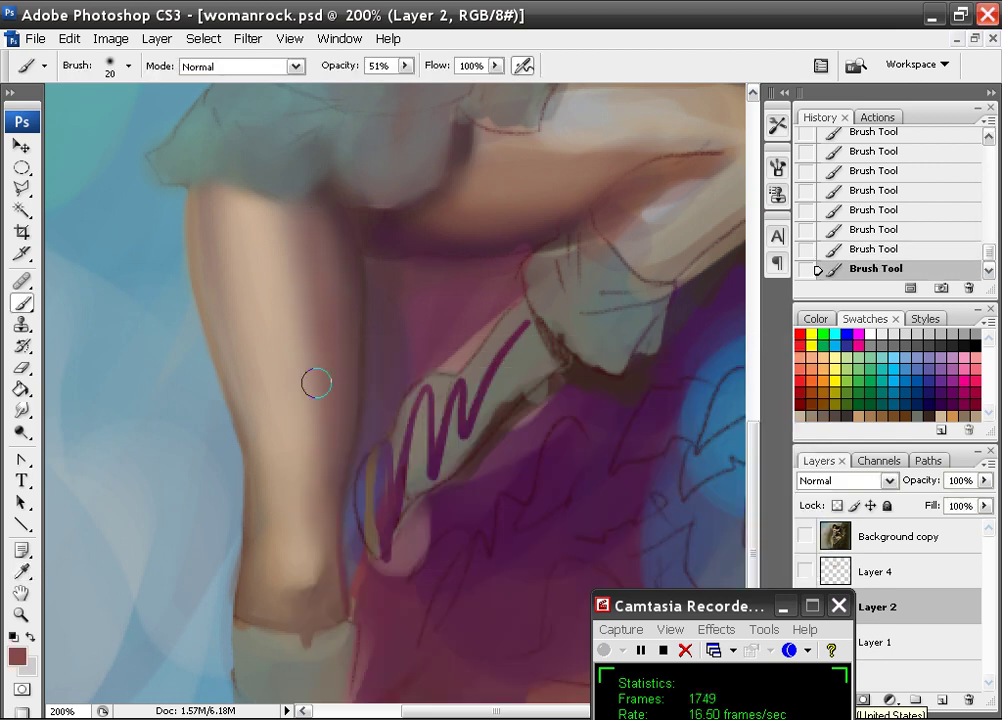
Smooth the standing leg from thigh to ankle by blending sampled light skin tones with brown shadow tones along its edges
{"action": "left_click", "coordinate": [295, 213], "text": "alt"}
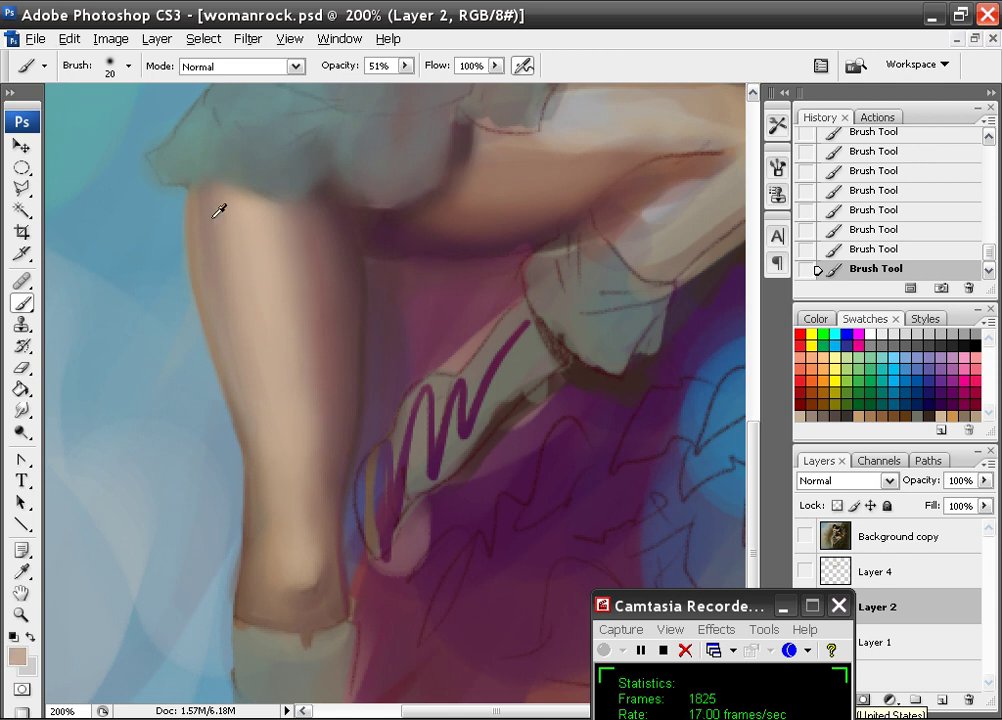
{"action": "left_click", "coordinate": [310, 281], "text": "alt"}
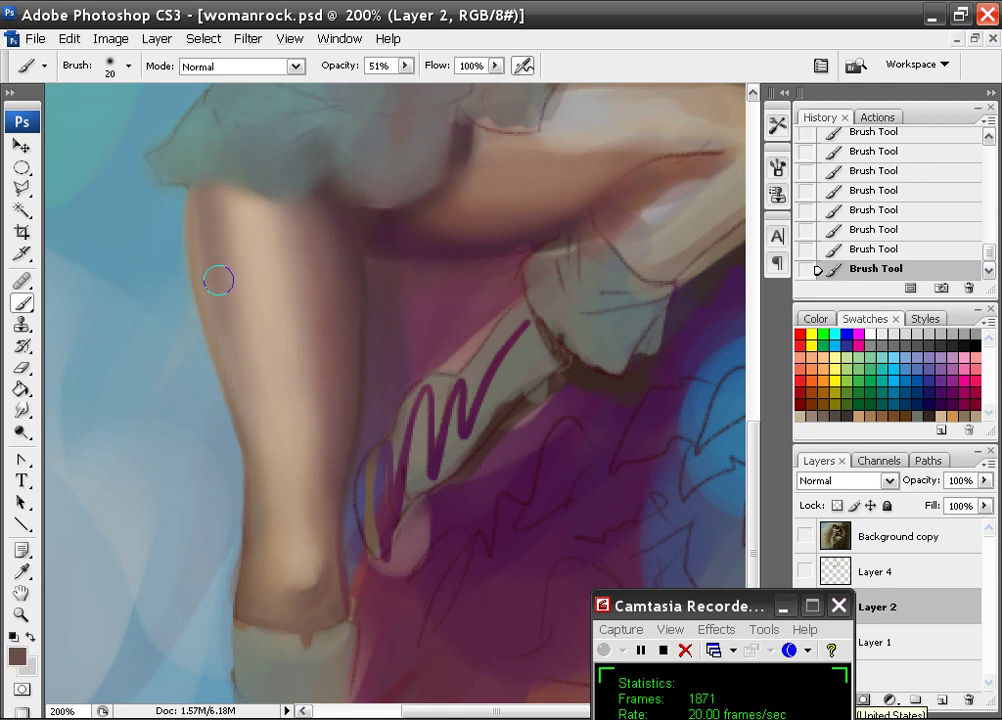
{"action": "left_click", "coordinate": [212, 212], "text": "alt"}
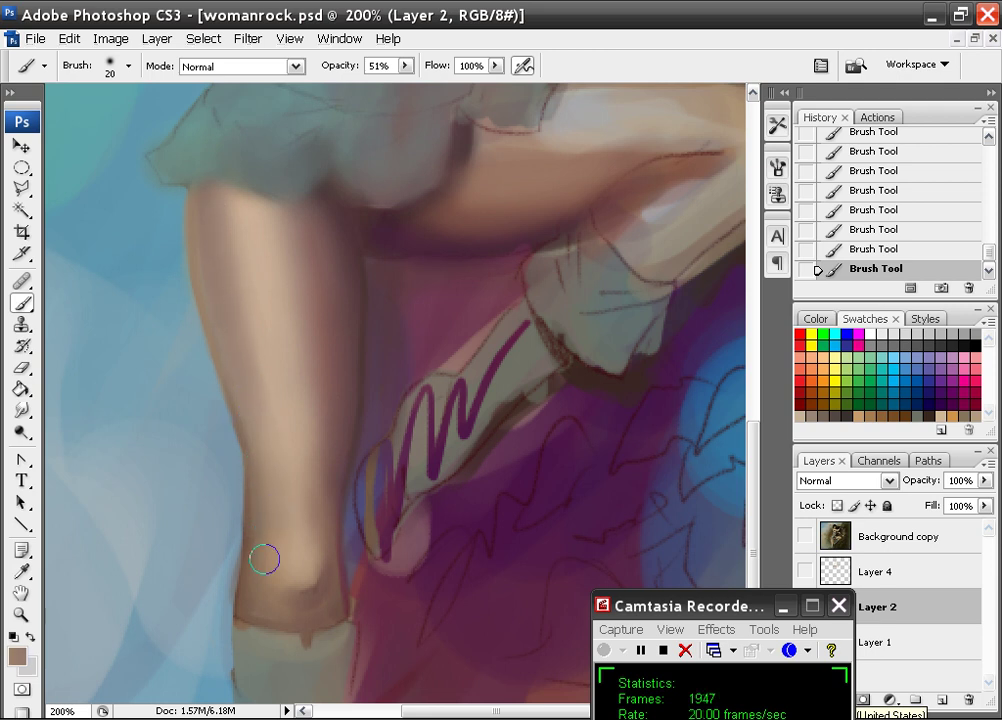
{"action": "left_click", "coordinate": [333, 585], "text": "alt"}
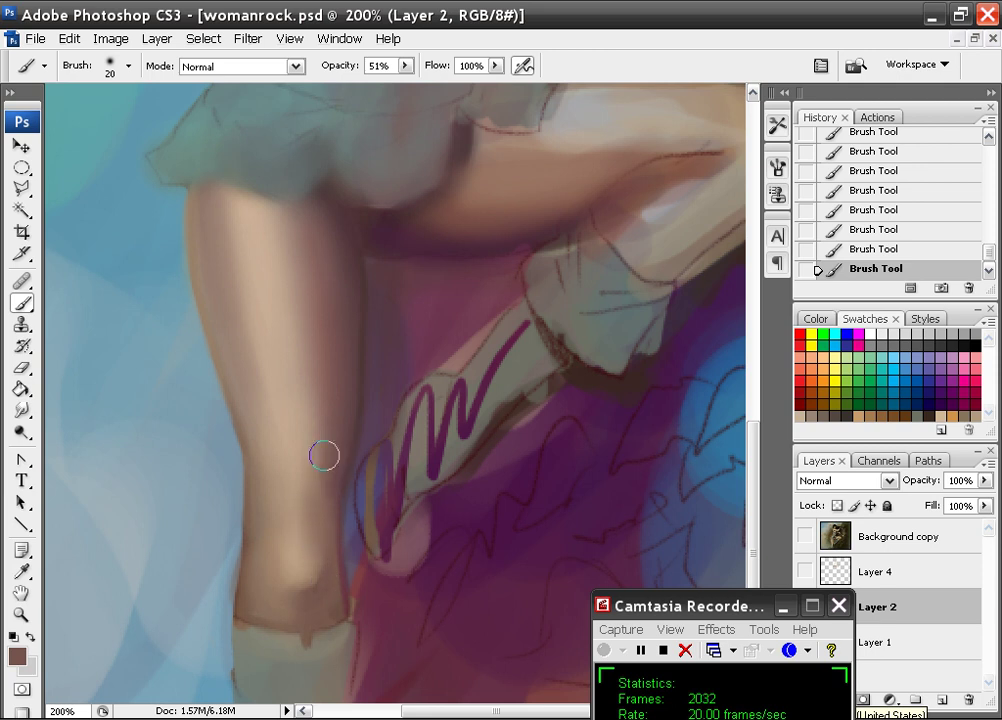
{"action": "left_click", "coordinate": [306, 482], "text": "alt"}
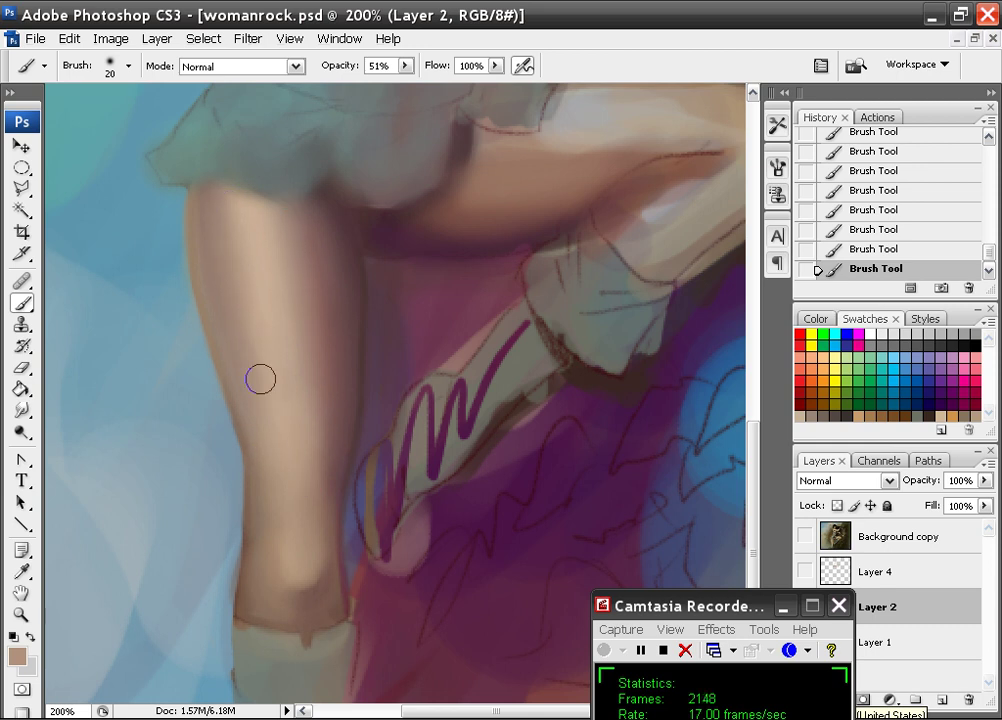
{"action": "left_click", "coordinate": [255, 250], "text": "alt"}
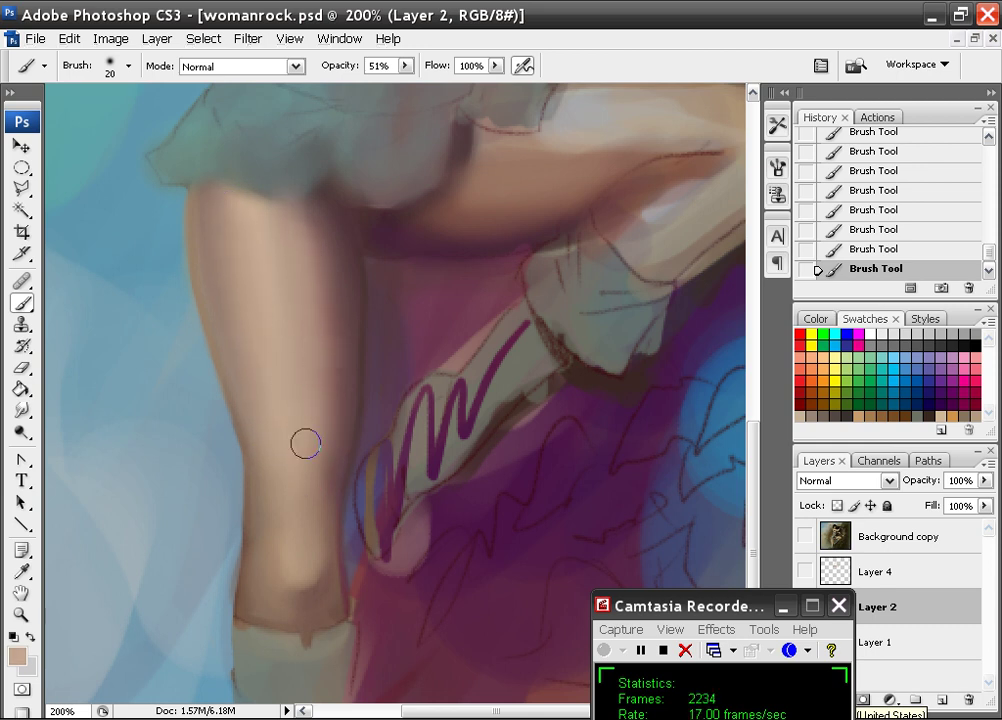
{"action": "left_click", "coordinate": [335, 287], "text": "alt"}
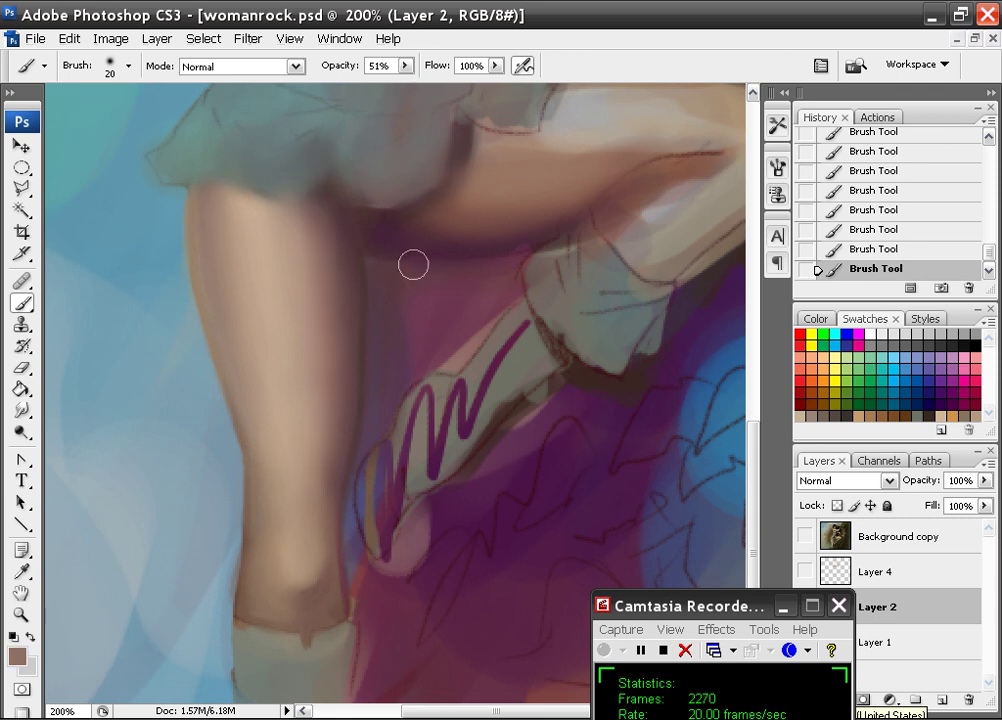
{"action": "key", "text": "ctrl+minus"}
{"action": "key", "text": "ctrl+minus"}
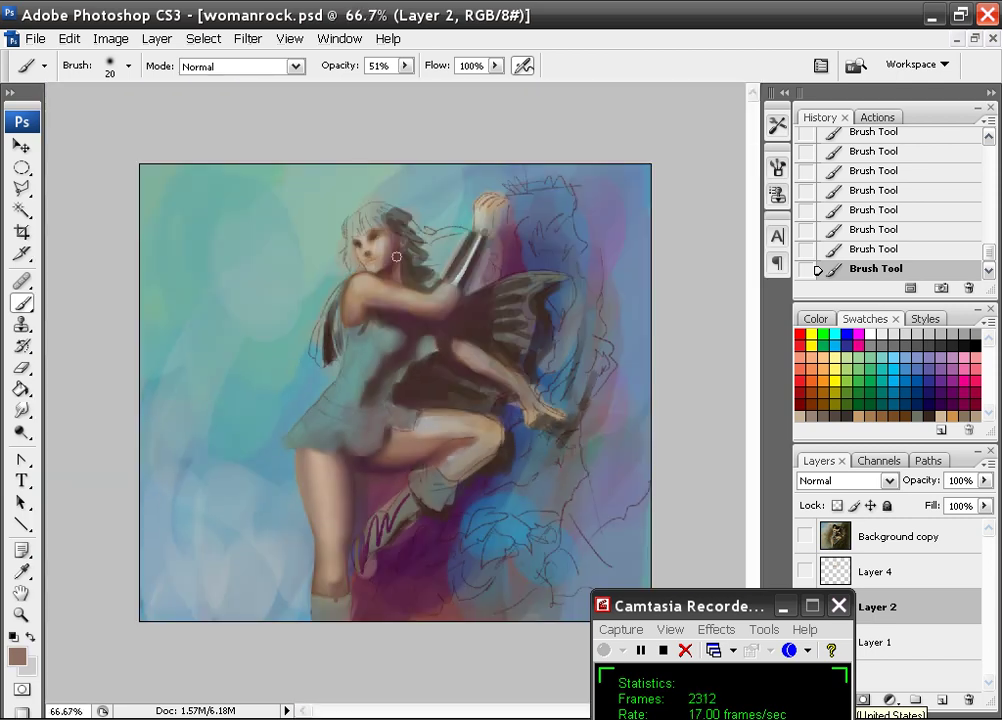
{"action": "key", "text": "ctrl+plus"}
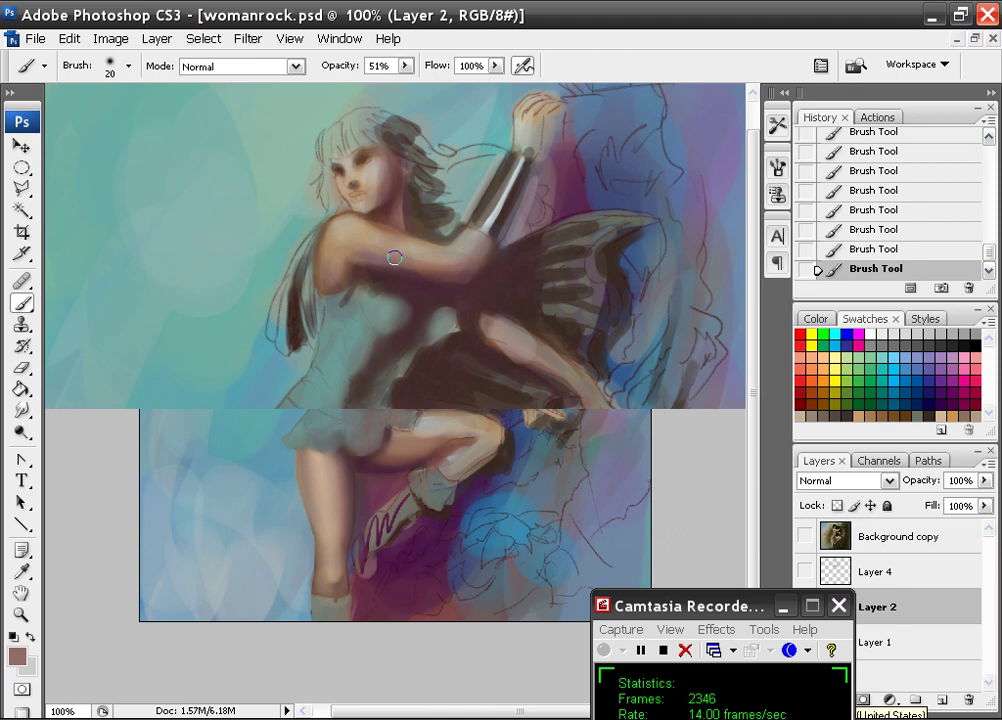
Cover the purple scribble on the bent leg's boot with sampled grey-green, and paint over the dark outline along its lower edge
{"action": "key", "text": "ctrl+plus"}
{"action": "mouse_move", "coordinate": [382, 470]}
{"action": "left_mouse_down"}
{"action": "mouse_move", "coordinate": [403, 197]}
{"action": "mouse_move", "coordinate": [412, 190]}
{"action": "left_mouse_up"}
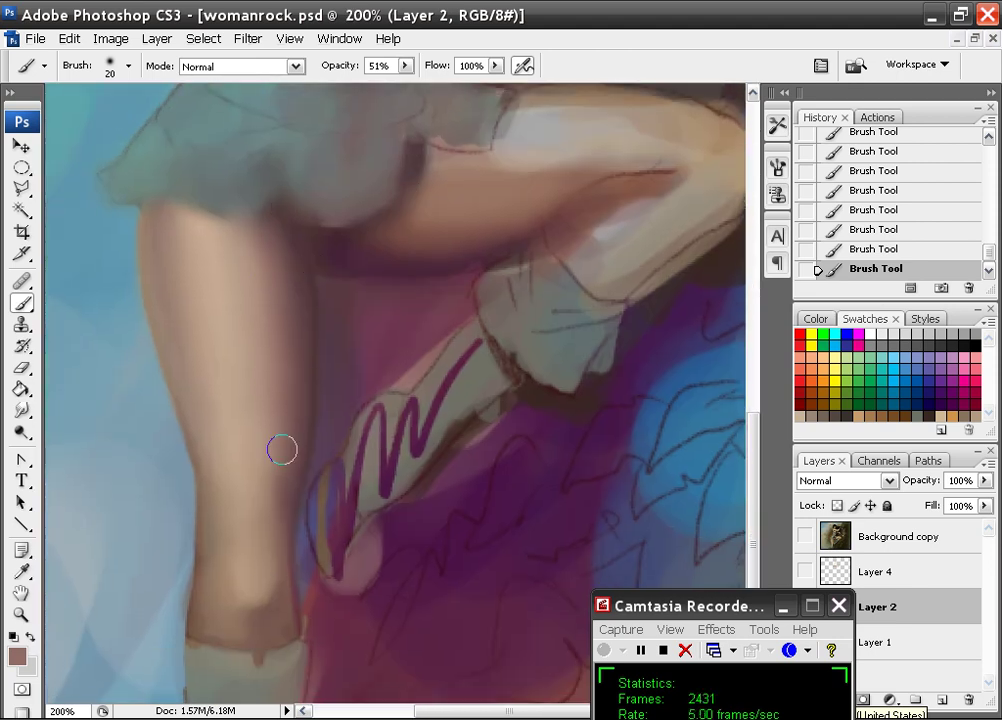
{"action": "key", "text": "ctrl+minus"}
{"action": "key", "text": "ctrl+minus"}
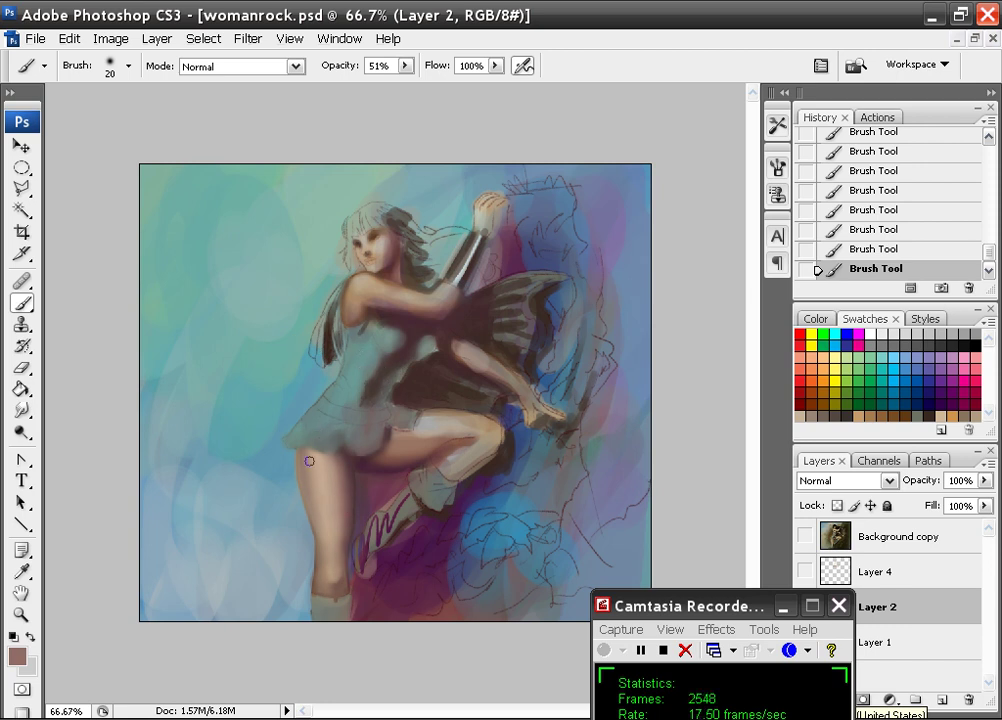
{"action": "key", "text": "ctrl+plus"}
{"action": "key", "text": "ctrl+plus"}
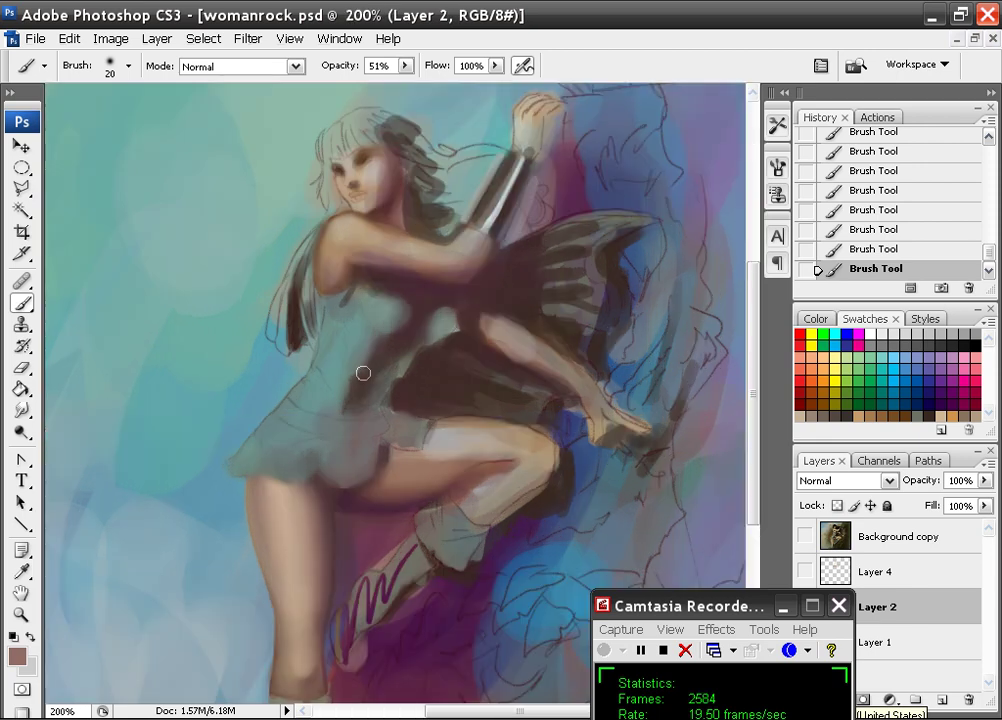
{"action": "left_click_drag", "start_coordinate": [362, 369], "coordinate": [369, 134]}
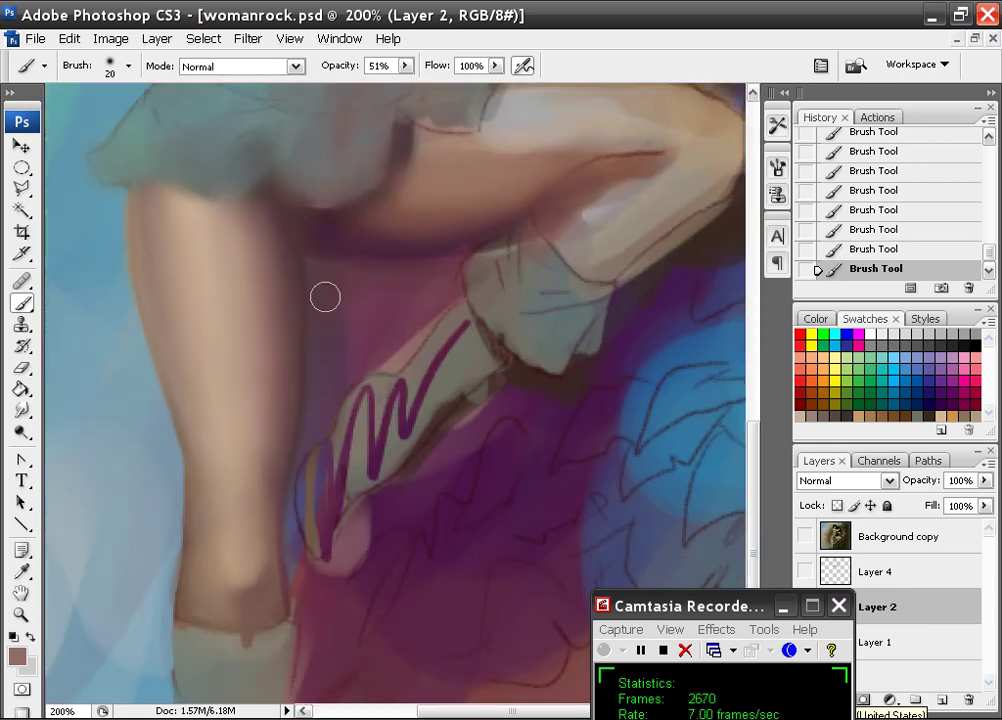
{"action": "left_click", "coordinate": [453, 378], "text": "alt"}
{"action": "mouse_move", "coordinate": [400, 445]}
{"action": "left_mouse_down"}
{"action": "mouse_move", "coordinate": [465, 326]}
{"action": "mouse_move", "coordinate": [426, 376]}
{"action": "mouse_move", "coordinate": [400, 390]}
{"action": "mouse_move", "coordinate": [350, 467]}
{"action": "mouse_move", "coordinate": [343, 451]}
{"action": "mouse_move", "coordinate": [323, 474]}
{"action": "mouse_move", "coordinate": [311, 494]}
{"action": "mouse_move", "coordinate": [317, 533]}
{"action": "mouse_move", "coordinate": [361, 454]}
{"action": "mouse_move", "coordinate": [361, 406]}
{"action": "left_mouse_up"}
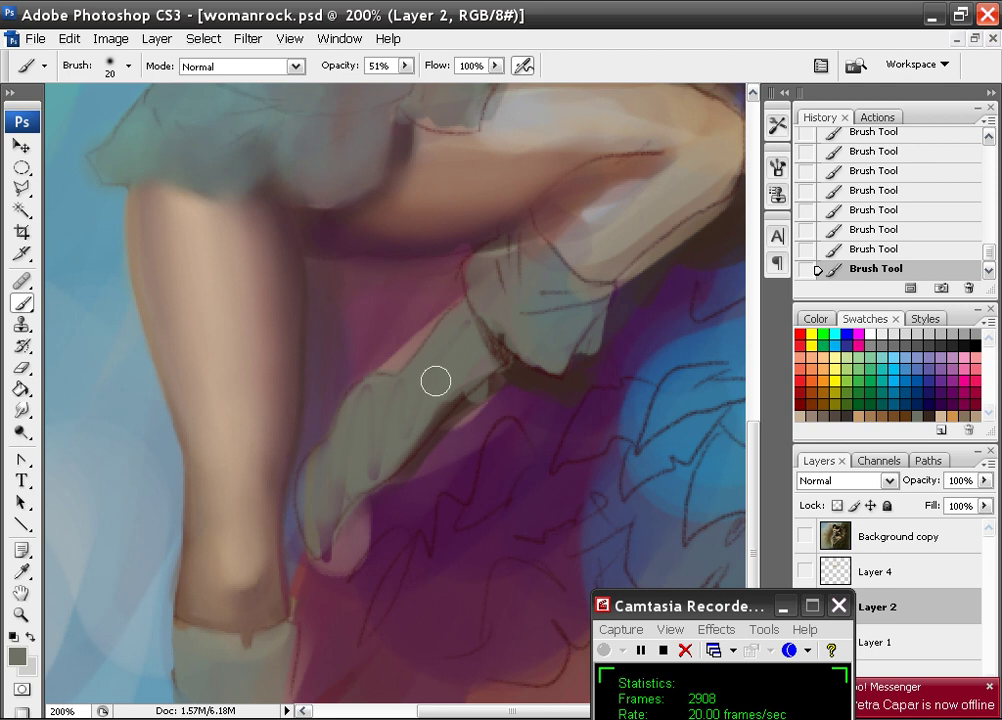
{"action": "left_click", "coordinate": [442, 422], "text": "alt"}
{"action": "left_click_drag", "start_coordinate": [440, 420], "coordinate": [476, 388]}
Paint sampled dark purple over the pink spot and sketch lines beneath the boot, and shade its underside with sampled dark tones
{"action": "left_click", "coordinate": [486, 478], "text": "alt"}
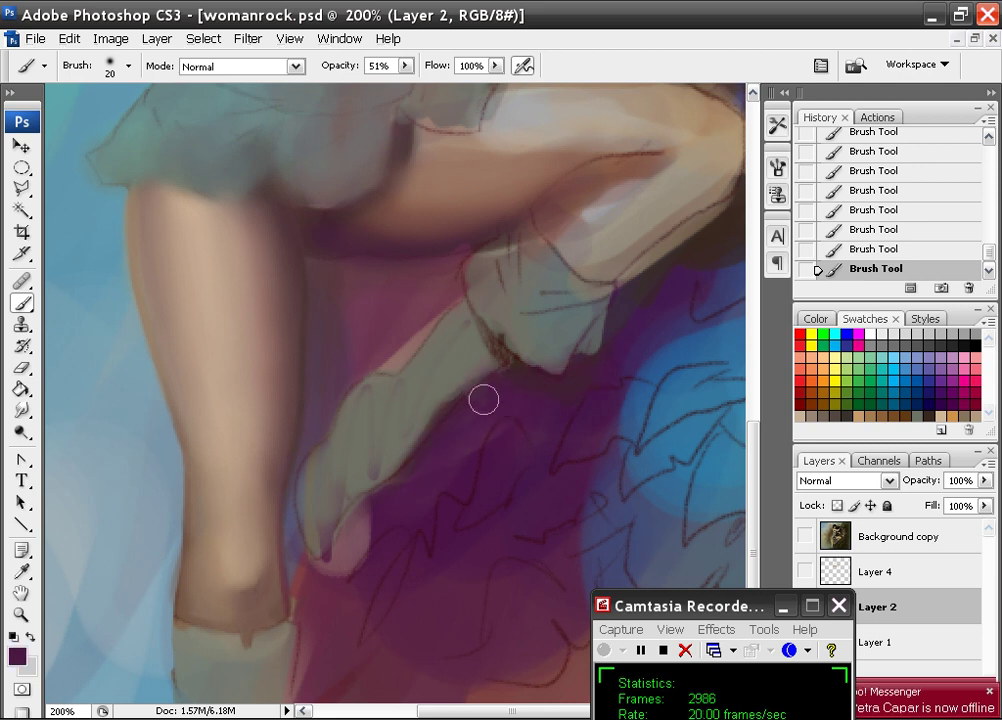
{"action": "left_click_drag", "start_coordinate": [340, 590], "coordinate": [376, 514]}
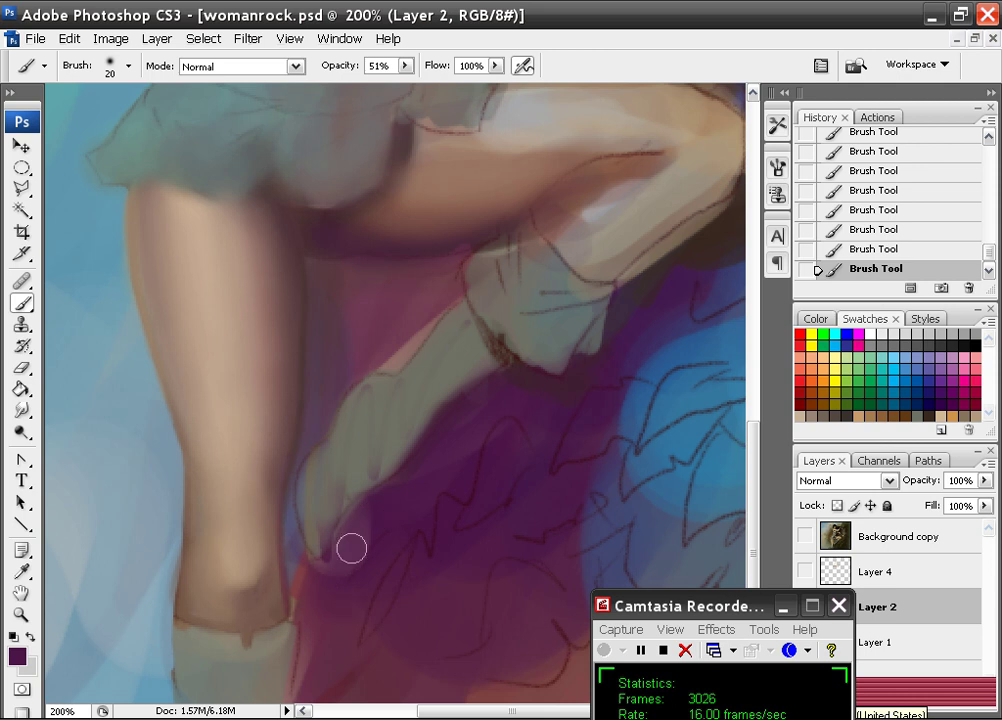
{"action": "left_click_drag", "start_coordinate": [457, 456], "coordinate": [354, 596]}
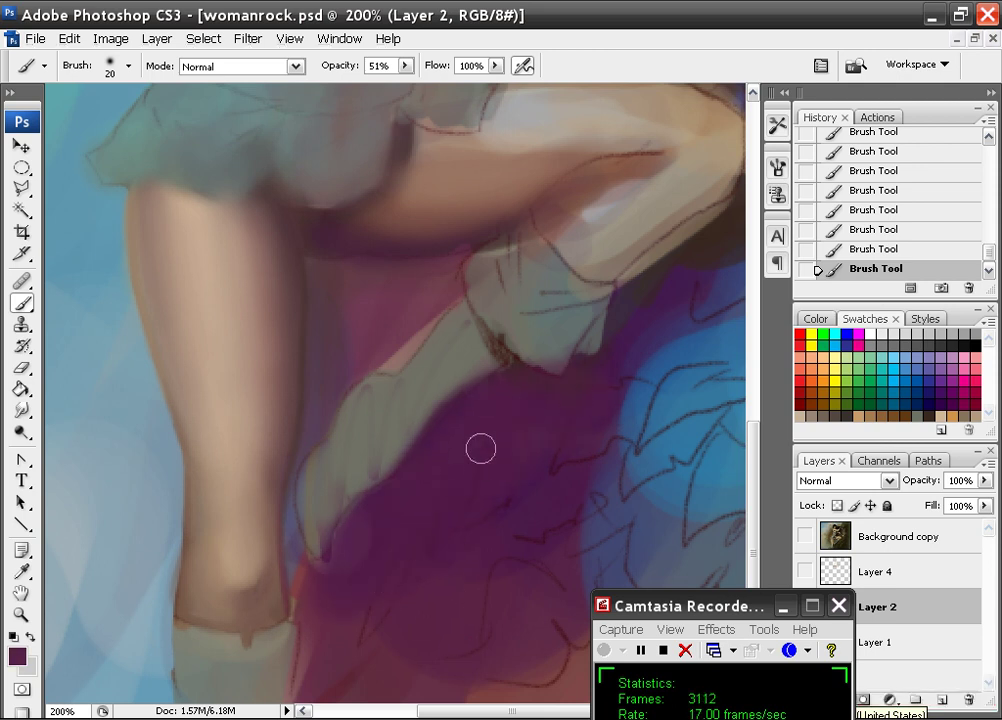
{"action": "left_click", "coordinate": [722, 235], "text": "alt"}
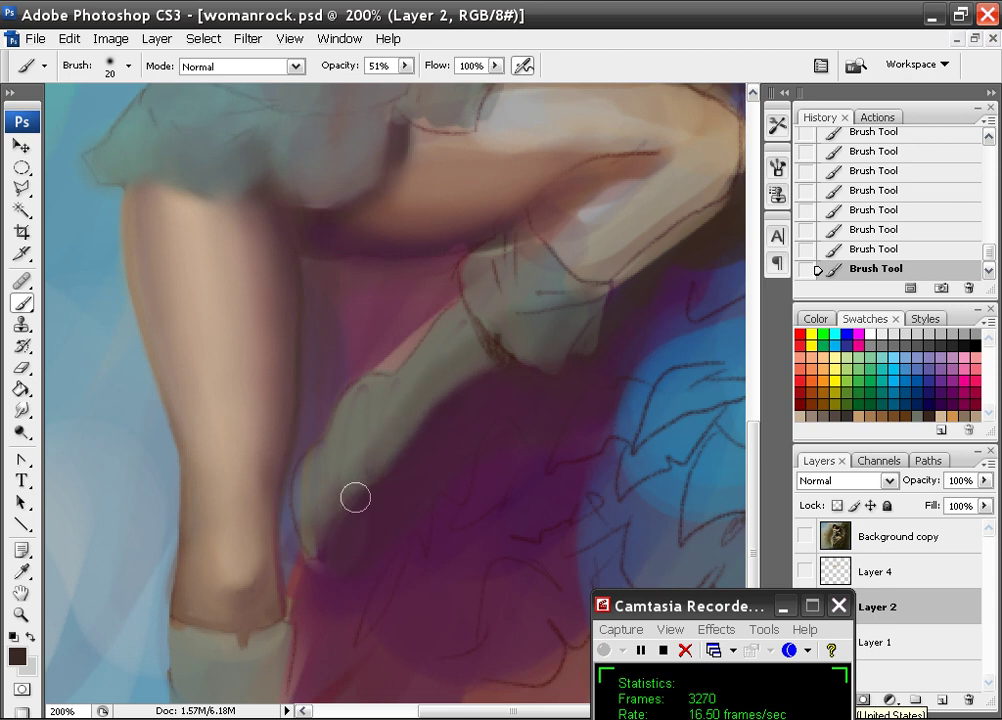
{"action": "left_click", "coordinate": [356, 441], "text": "alt"}
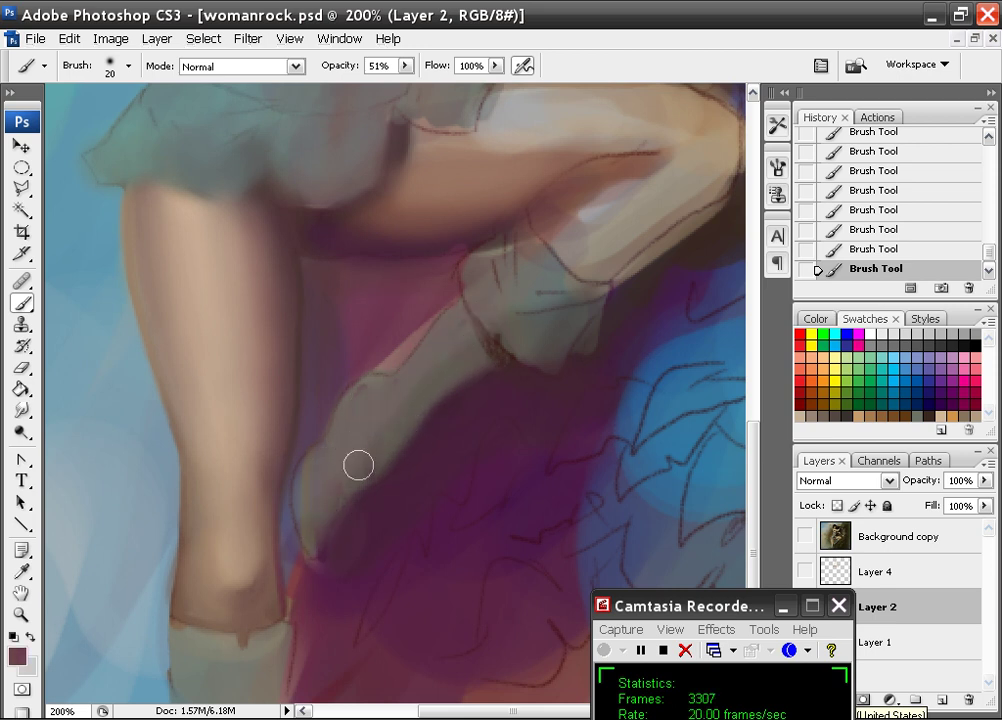
Sample a teal tone and brush it over the lit side of the dress's bodice
{"action": "left_click_drag", "start_coordinate": [340, 528], "coordinate": [500, 528]}
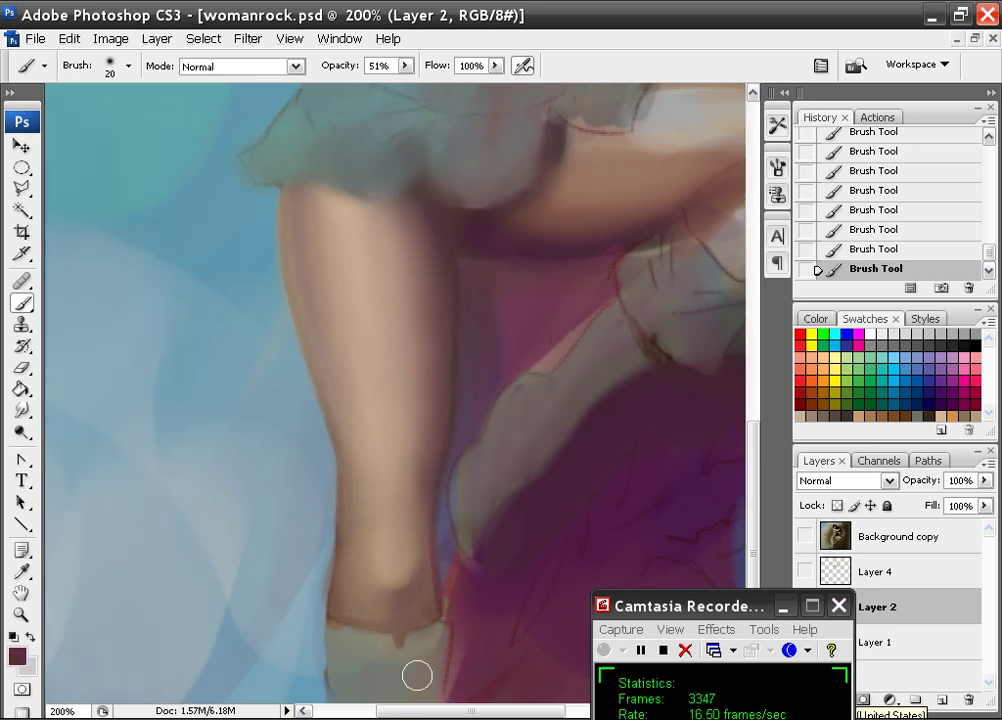
{"action": "mouse_move", "coordinate": [415, 232]}
{"action": "left_mouse_down"}
{"action": "mouse_move", "coordinate": [497, 327]}
{"action": "mouse_move", "coordinate": [391, 388]}
{"action": "mouse_move", "coordinate": [425, 445]}
{"action": "mouse_move", "coordinate": [476, 434]}
{"action": "mouse_move", "coordinate": [476, 458]}
{"action": "left_mouse_up"}
{"action": "left_click", "coordinate": [200, 449], "text": "alt"}
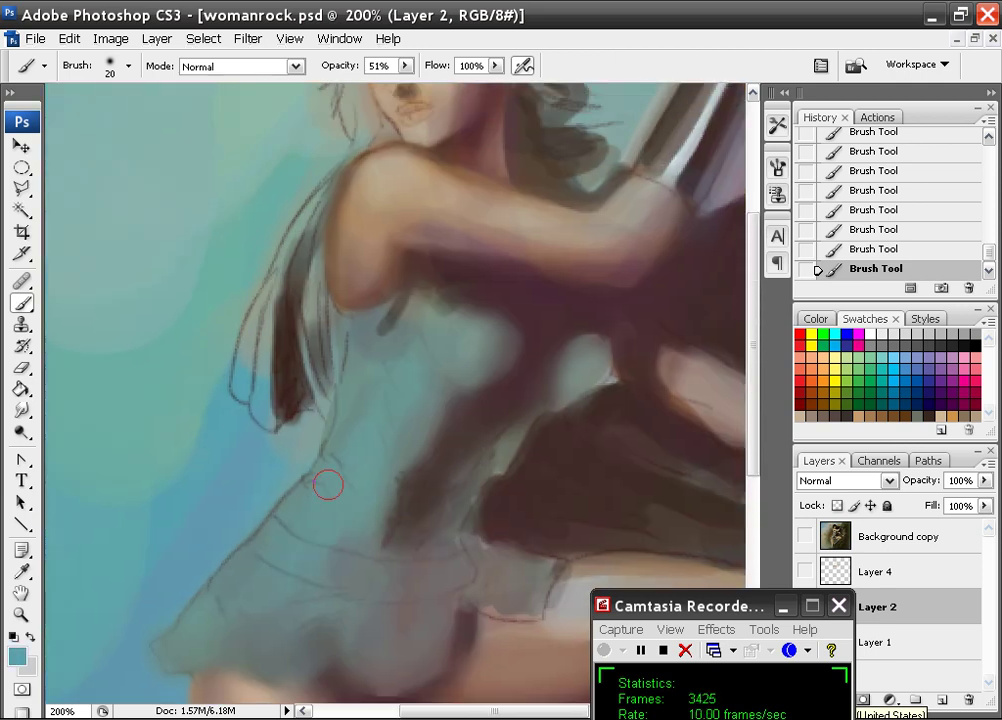
{"action": "mouse_move", "coordinate": [382, 406]}
{"action": "left_mouse_down"}
{"action": "mouse_move", "coordinate": [473, 388]}
{"action": "mouse_move", "coordinate": [471, 335]}
{"action": "mouse_move", "coordinate": [431, 350]}
{"action": "mouse_move", "coordinate": [467, 372]}
{"action": "left_mouse_up"}
{"action": "left_click_drag", "start_coordinate": [538, 408], "coordinate": [450, 300]}
Switch to a hard round brush at 16 px and blend sampled teal and dark brown along the bodice's shaded edge
{"action": "right_click", "coordinate": [408, 361]}
{"action": "left_click", "coordinate": [717, 571]}
{"action": "left_click_drag", "start_coordinate": [461, 400], "coordinate": [438, 401]}
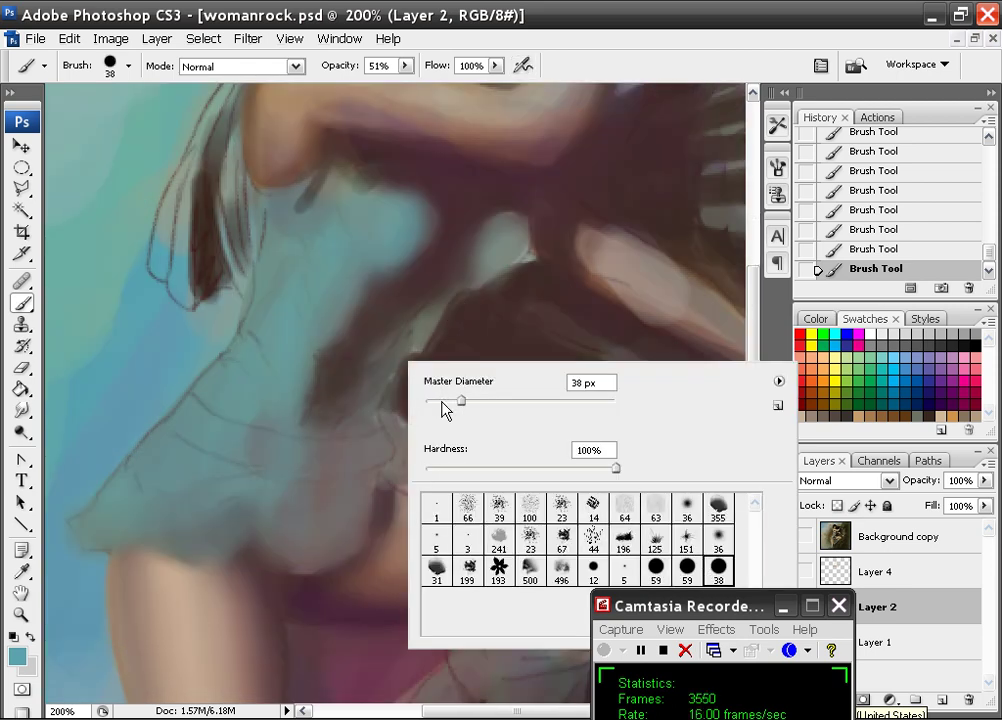
{"action": "left_click", "coordinate": [398, 215]}
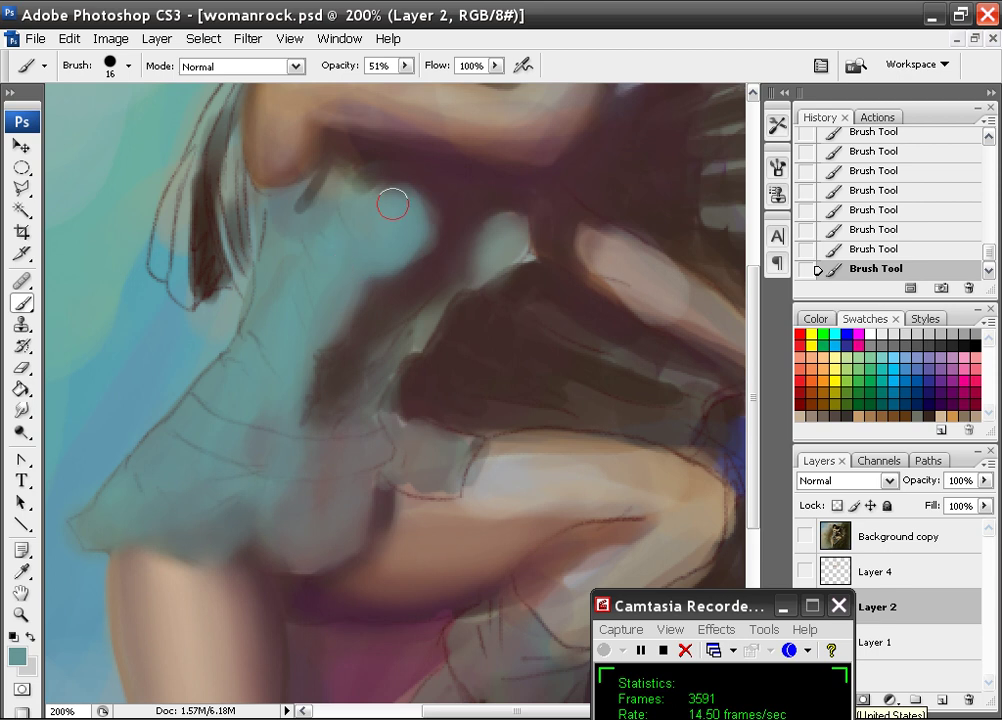
{"action": "left_click_drag", "start_coordinate": [368, 293], "coordinate": [318, 338]}
{"action": "left_click", "coordinate": [398, 297], "text": "alt"}
{"action": "left_click_drag", "start_coordinate": [383, 297], "coordinate": [359, 317]}
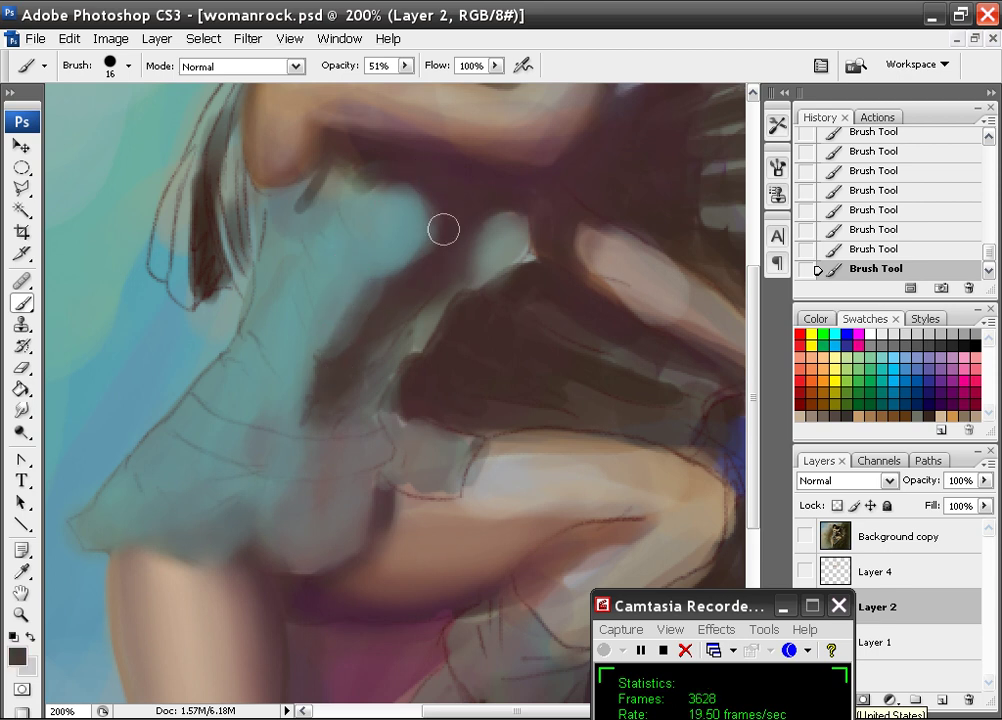
Blend sampled teal into the chest highlights and a sampled warm skin tone along the dress's neckline
{"action": "key", "text": "ctrl+plus"}
{"action": "left_click_drag", "start_coordinate": [376, 380], "coordinate": [411, 454]}
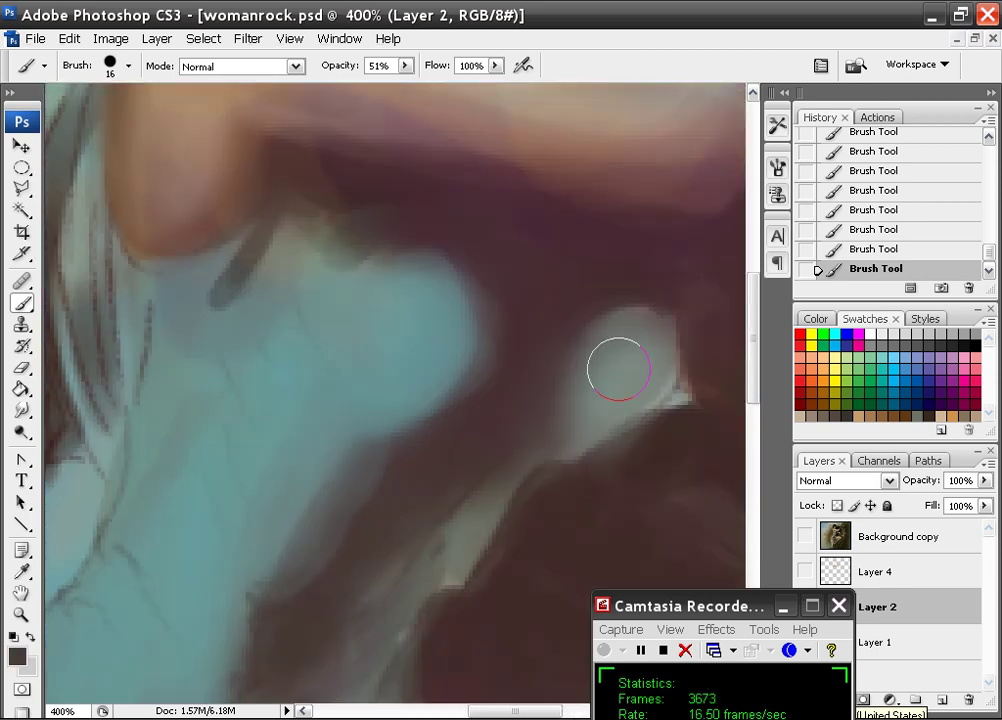
{"action": "left_click", "coordinate": [438, 326], "text": "alt"}
{"action": "left_click", "coordinate": [636, 210], "text": "alt"}
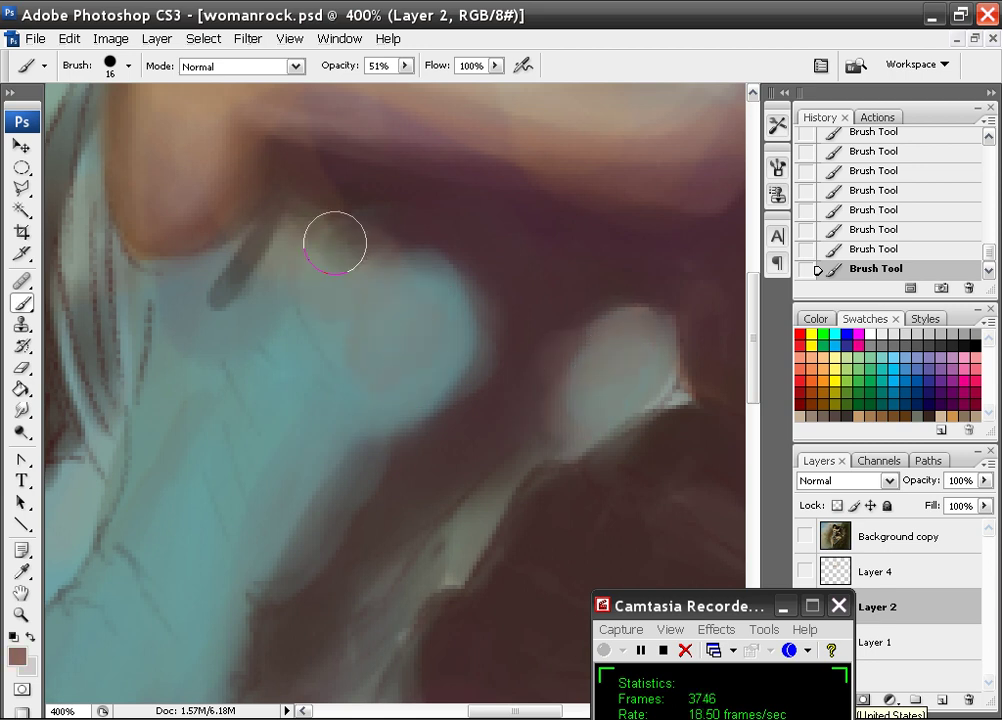
Smooth the shoulder and upper arm by blending sampled light skin tones into the brown shadow beneath
{"action": "left_click_drag", "start_coordinate": [312, 370], "coordinate": [358, 493]}
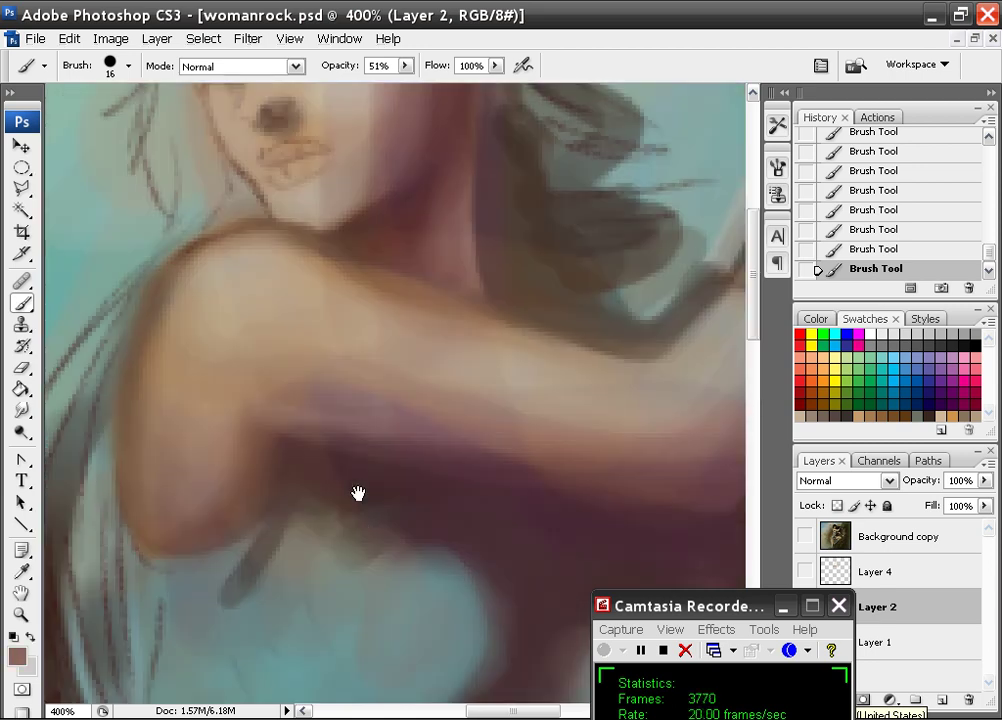
{"action": "left_click", "coordinate": [190, 483], "text": "alt"}
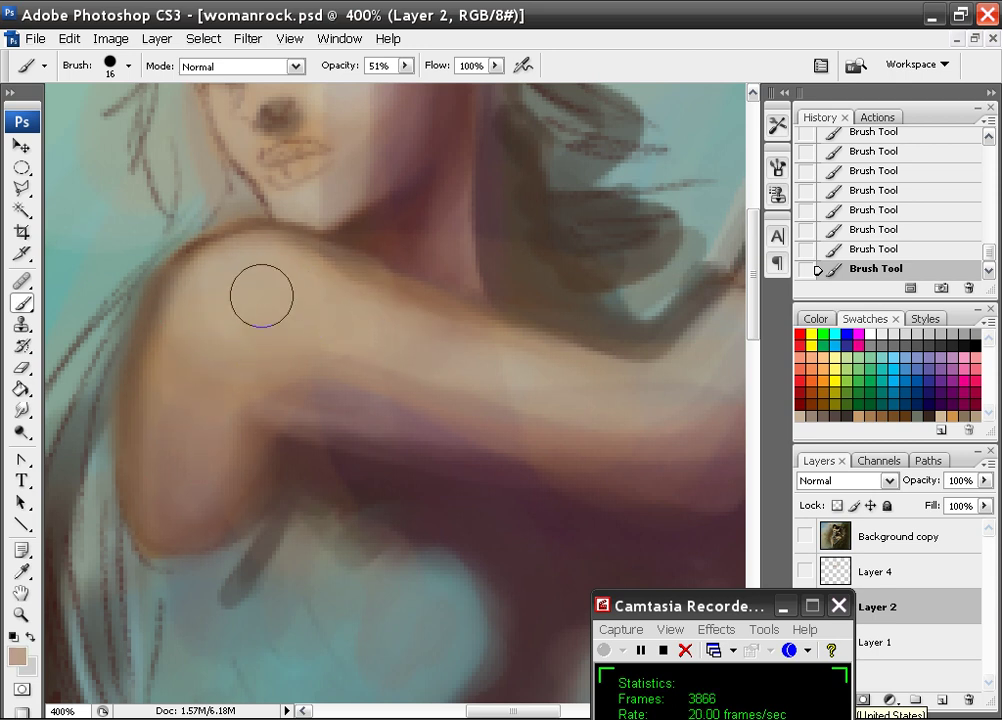
{"action": "left_click", "coordinate": [324, 421], "text": "alt"}
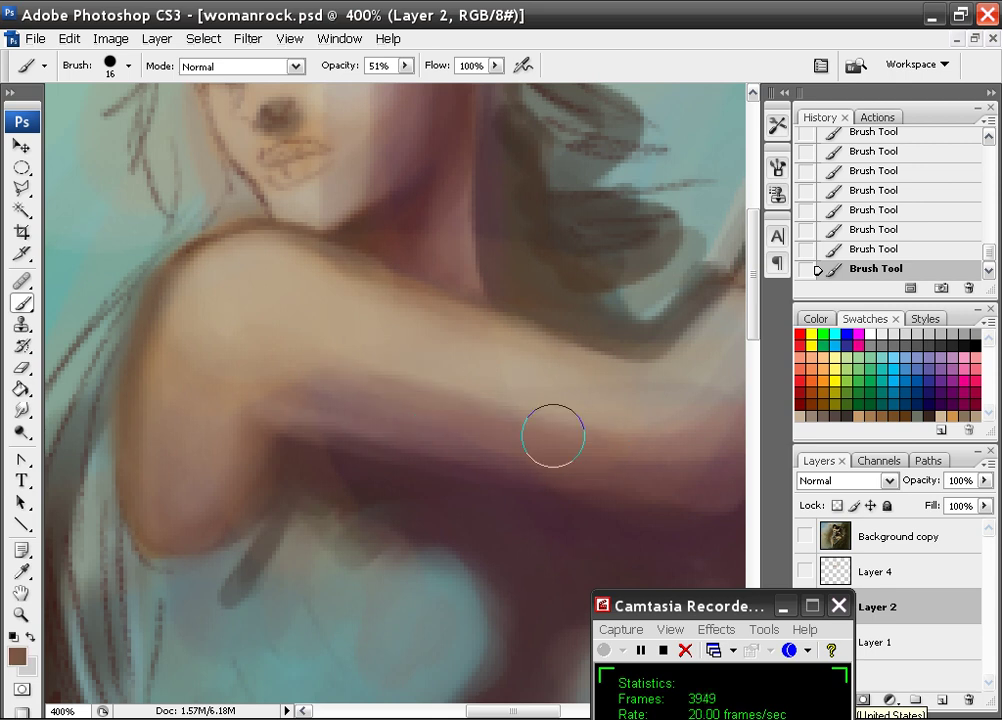
{"action": "left_click", "coordinate": [335, 432], "text": "alt"}
Blend sampled skin and shadow tones across the forearm and elbow to soften their transitions
{"action": "left_click_drag", "start_coordinate": [682, 405], "coordinate": [442, 471]}
{"action": "left_click", "coordinate": [460, 450], "text": "alt"}
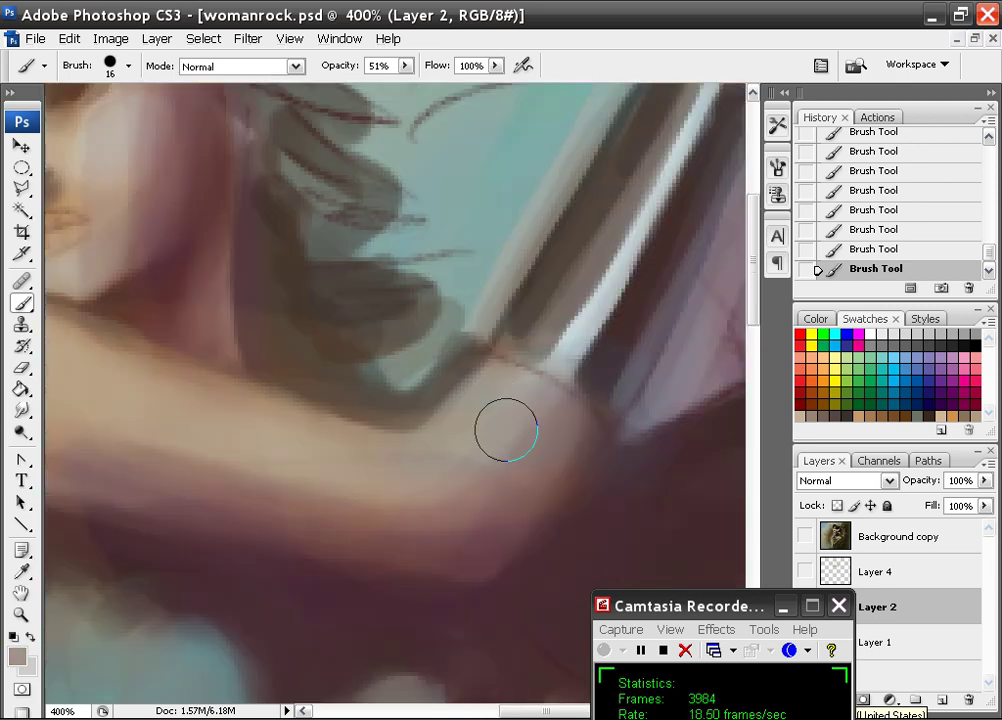
{"action": "left_click_drag", "start_coordinate": [506, 430], "coordinate": [490, 472]}
{"action": "left_click", "coordinate": [525, 479], "text": "alt"}
{"action": "left_click", "coordinate": [325, 475], "text": "alt"}
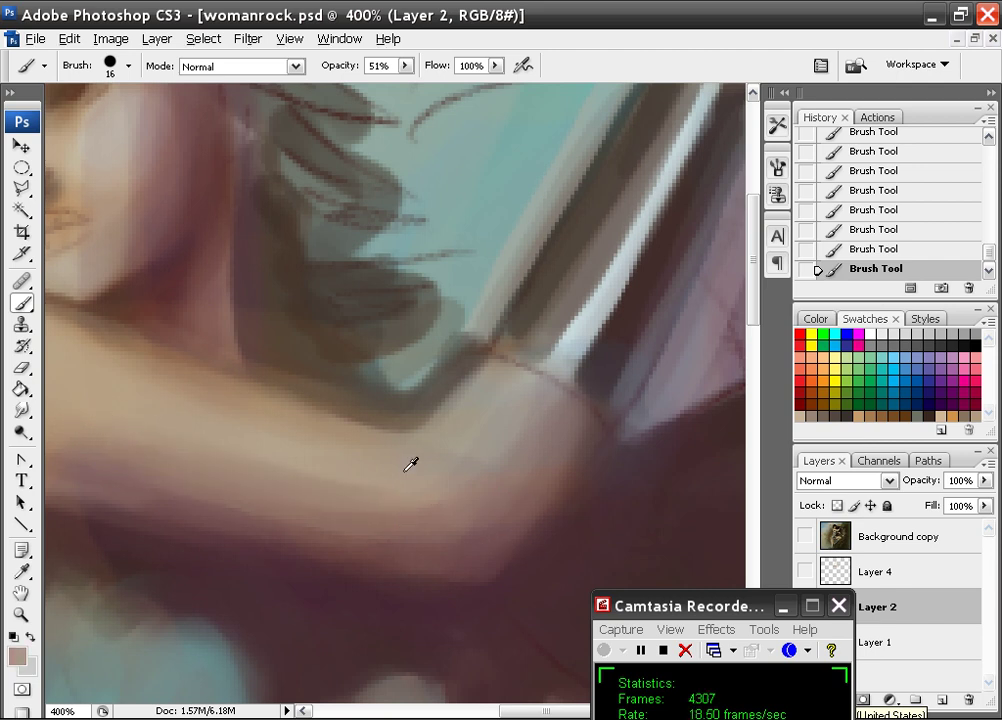
{"action": "left_click_drag", "start_coordinate": [321, 489], "coordinate": [385, 455]}
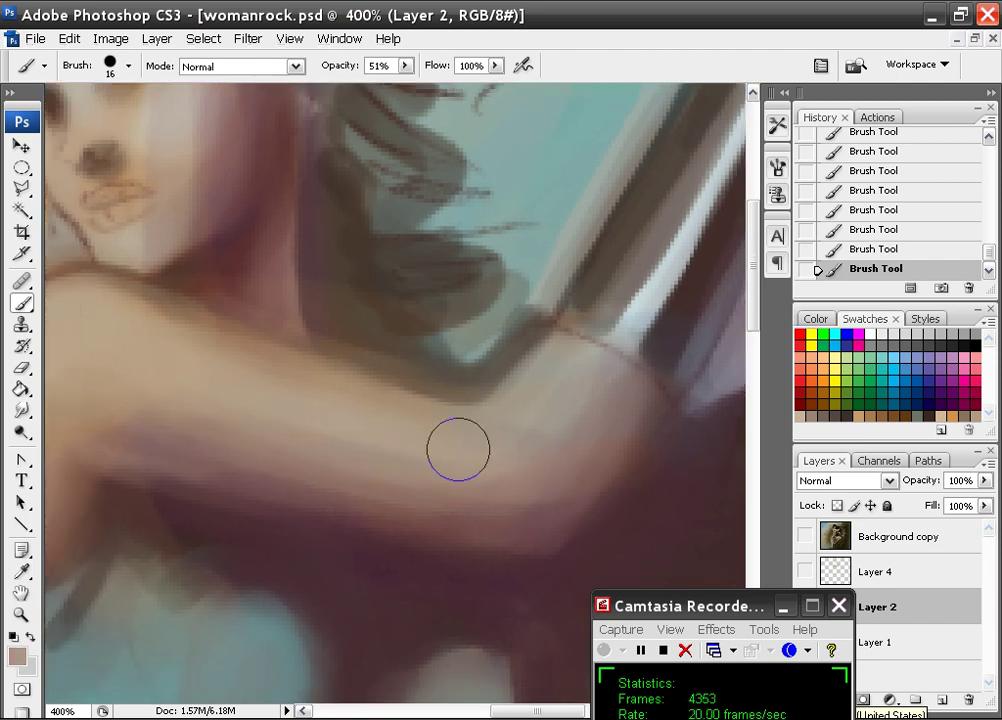
Switch to a soft round brush at 15 px and smooth the arm's shading with sampled skin tones
{"action": "right_click", "coordinate": [394, 436]}
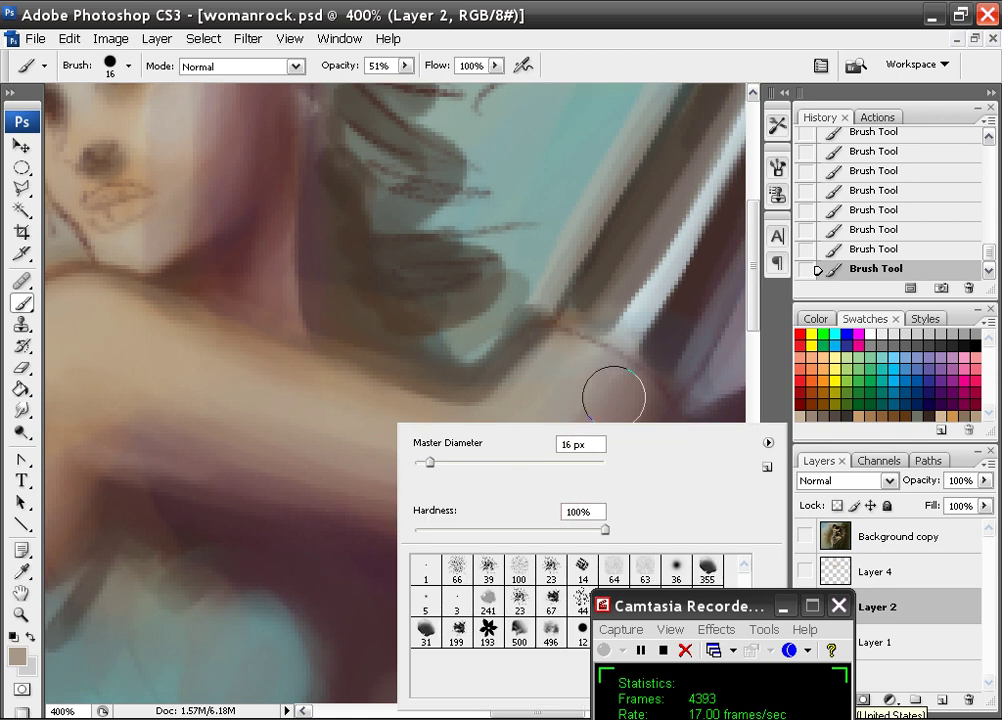
{"action": "right_click", "coordinate": [320, 380]}
{"action": "left_click", "coordinate": [614, 556]}
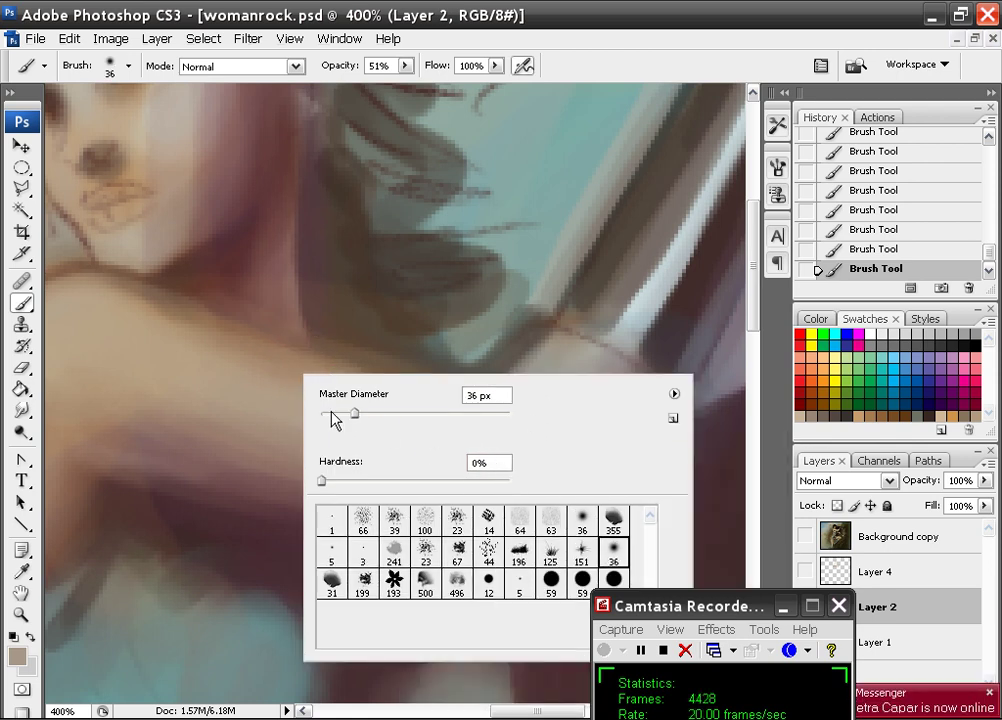
{"action": "left_click_drag", "start_coordinate": [355, 412], "coordinate": [335, 418]}
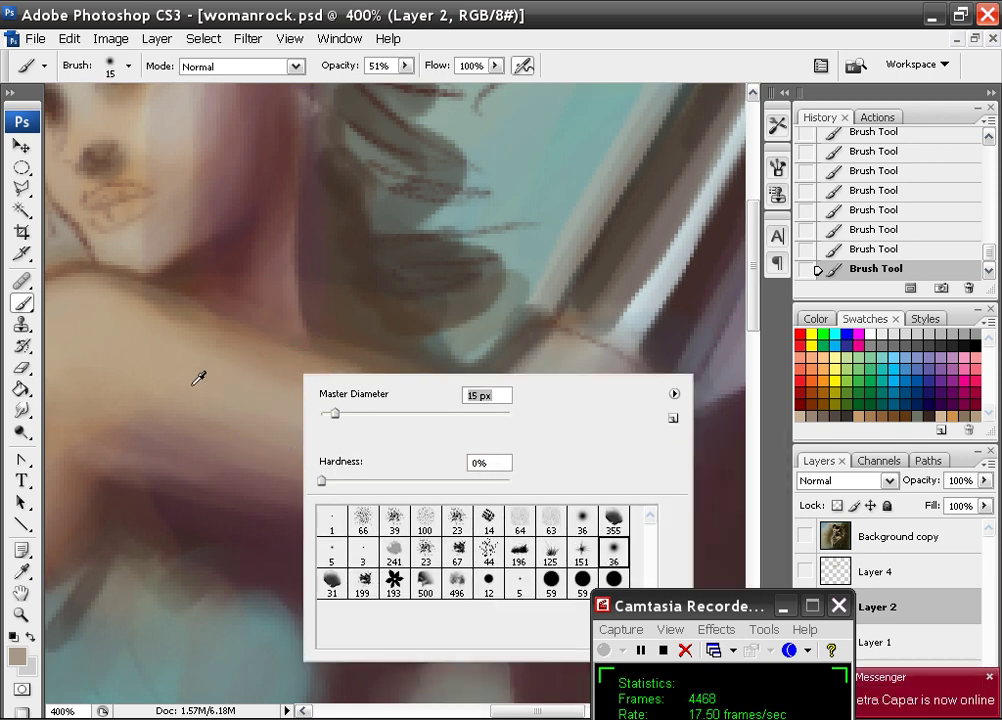
{"action": "left_click", "coordinate": [198, 378]}
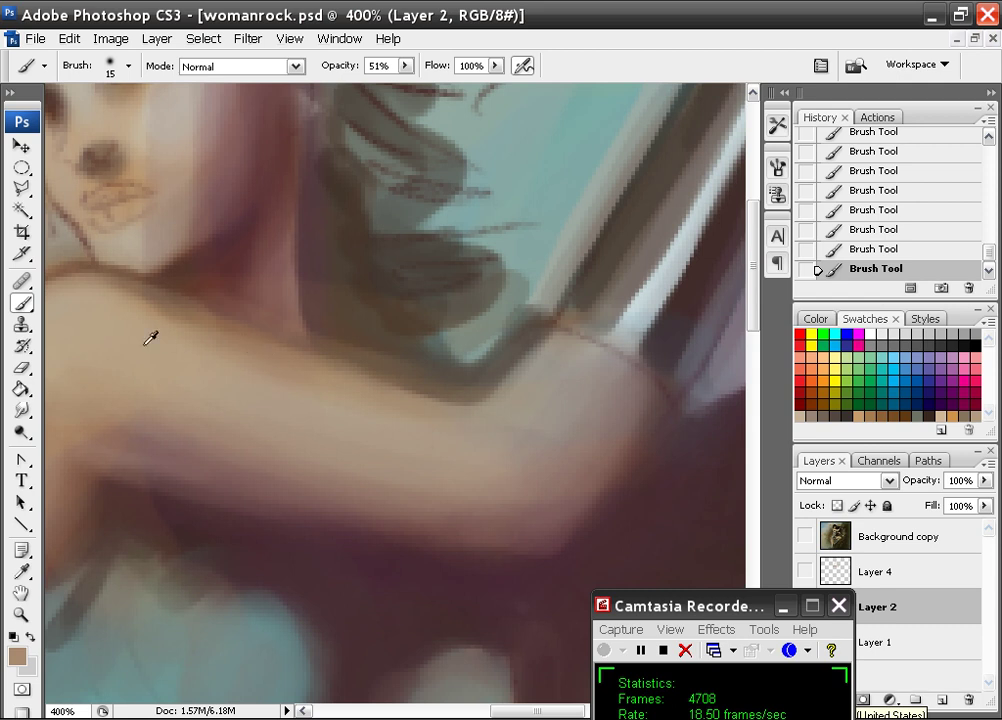
Set the brush mode to Soft Light and tint the shoulder and upper arm with a warm golden tan
{"action": "left_click", "coordinate": [296, 66]}
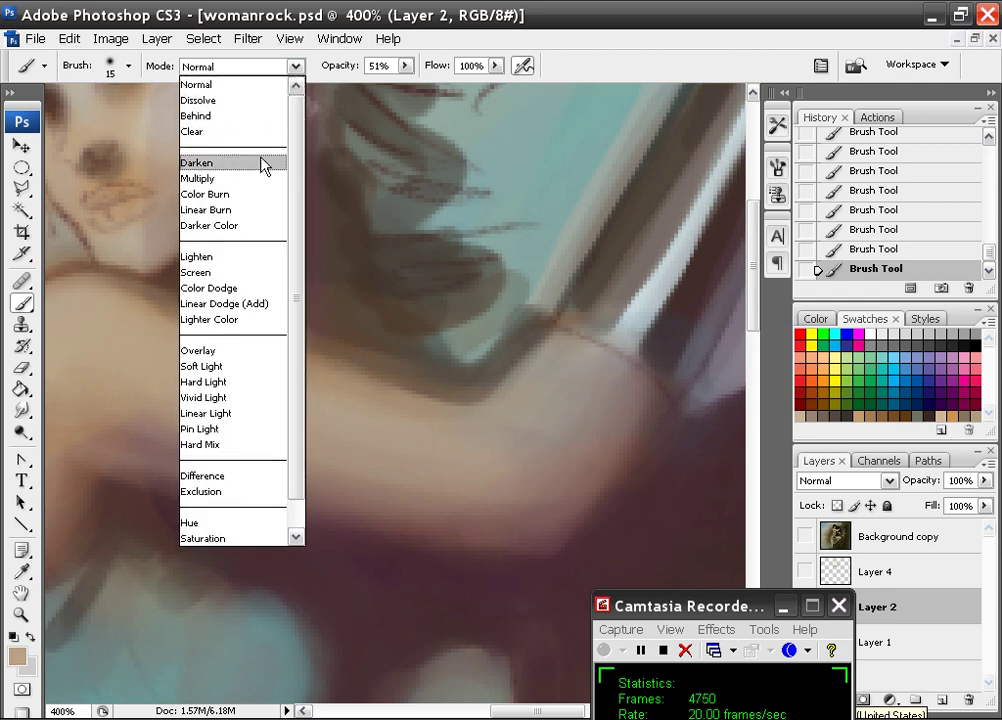
{"action": "left_click", "coordinate": [244, 371]}
{"action": "left_click_drag", "start_coordinate": [139, 358], "coordinate": [262, 393]}
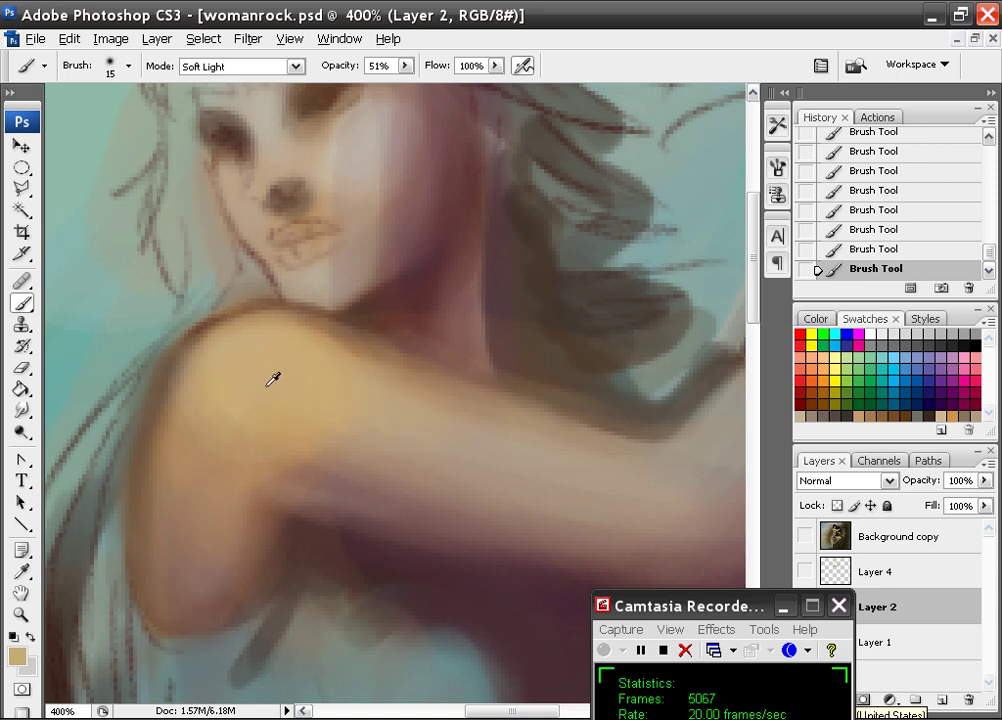
Set the brush colour to a light peach of H 31, S 31, B 91 and brush it over the shoulder's highlight
{"action": "left_click", "coordinate": [16, 656]}
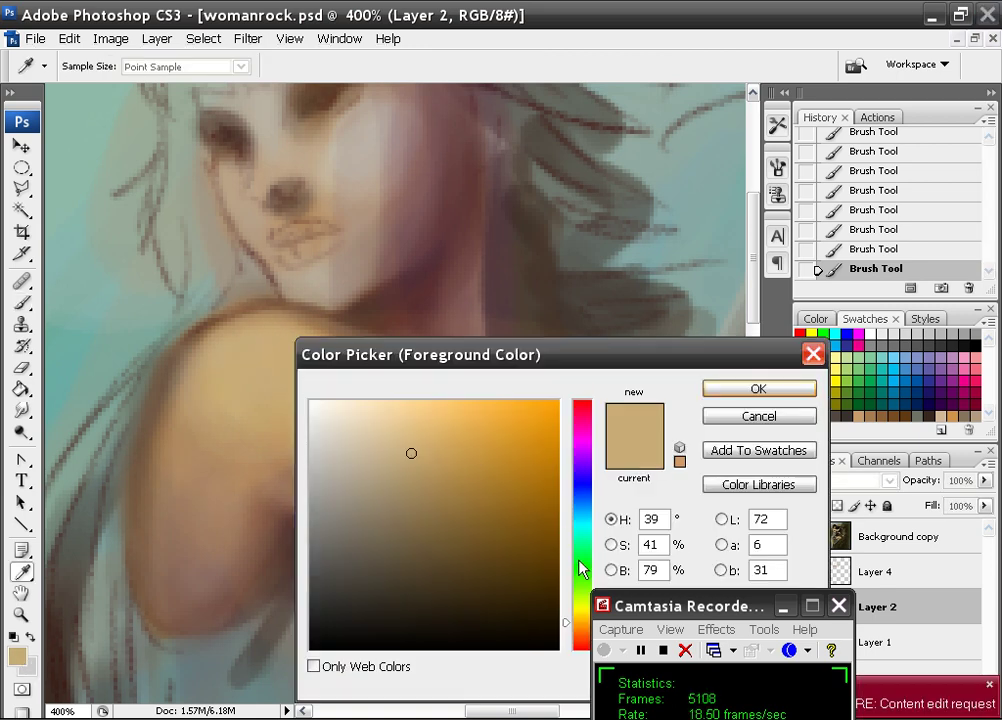
{"action": "left_click", "coordinate": [577, 622]}
{"action": "left_click", "coordinate": [570, 628]}
{"action": "left_click", "coordinate": [387, 423]}
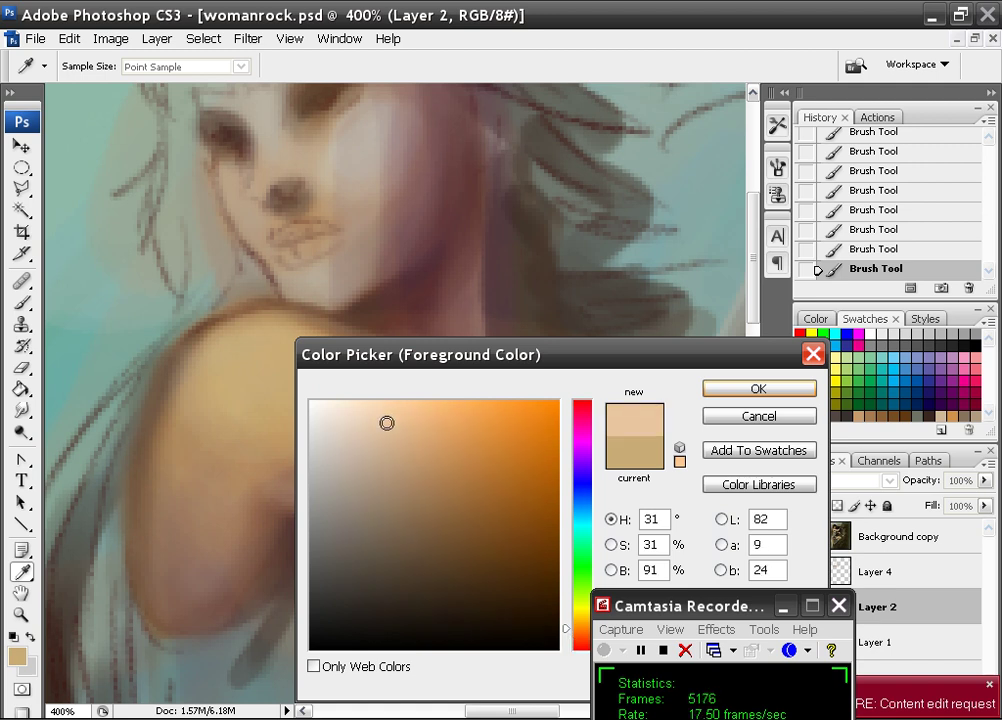
{"action": "left_click", "coordinate": [740, 389]}
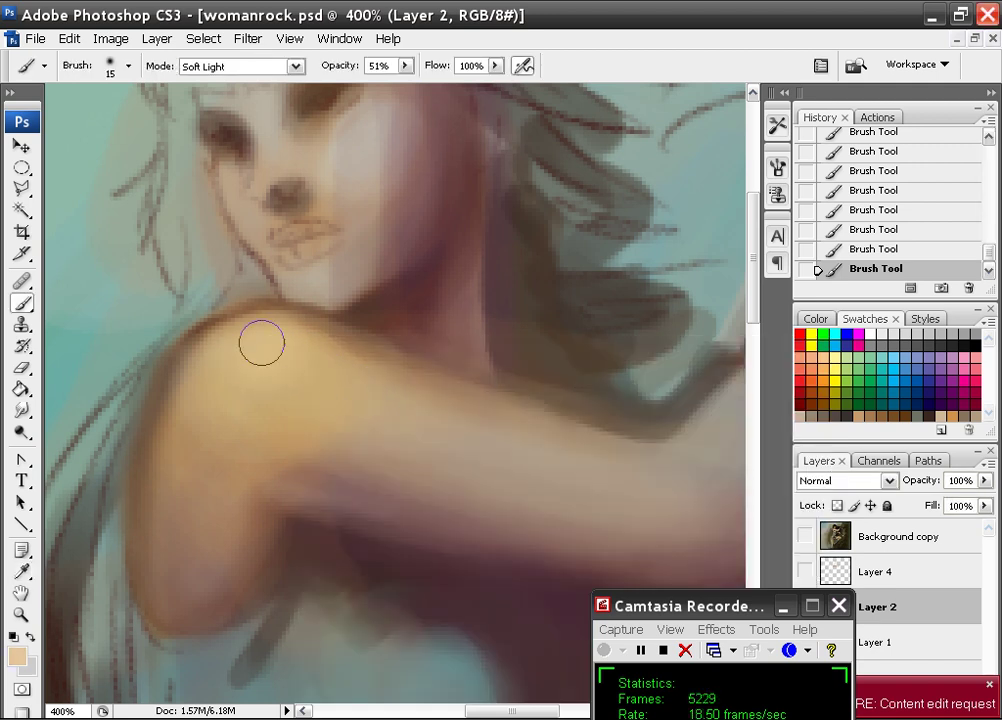
{"action": "mouse_move", "coordinate": [262, 343]}
{"action": "left_mouse_down"}
{"action": "mouse_move", "coordinate": [274, 358]}
{"action": "mouse_move", "coordinate": [255, 362]}
{"action": "left_mouse_up"}
Brush light peach highlights in Soft Light mode along the arm from the shoulder to the elbow
{"action": "left_click_drag", "start_coordinate": [508, 443], "coordinate": [327, 416]}
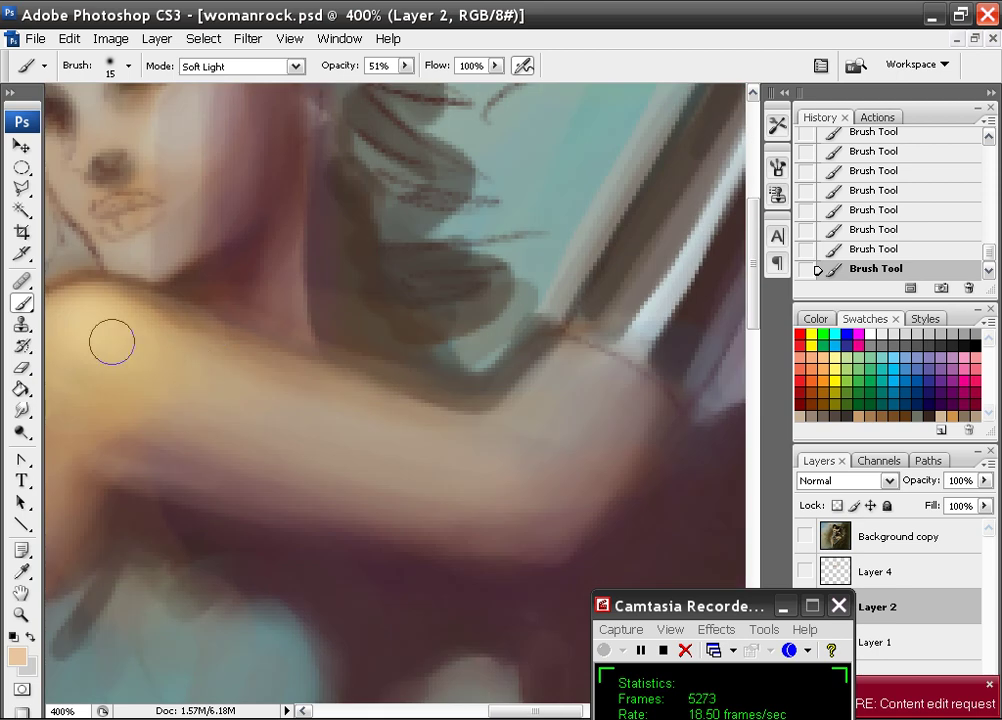
{"action": "left_click_drag", "start_coordinate": [112, 342], "coordinate": [432, 425]}
{"action": "left_click_drag", "start_coordinate": [150, 348], "coordinate": [436, 455]}
{"action": "left_click_drag", "start_coordinate": [168, 366], "coordinate": [565, 417]}
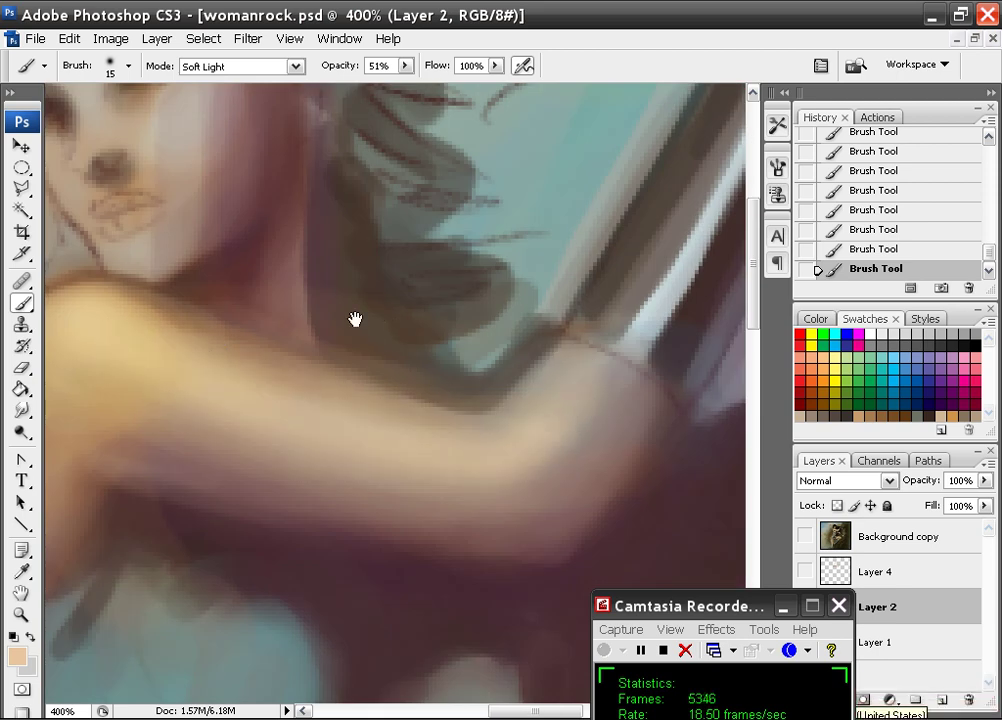
{"action": "mouse_move", "coordinate": [355, 319]}
{"action": "left_mouse_down"}
{"action": "mouse_move", "coordinate": [470, 274]}
{"action": "mouse_move", "coordinate": [395, 305]}
{"action": "left_mouse_up"}
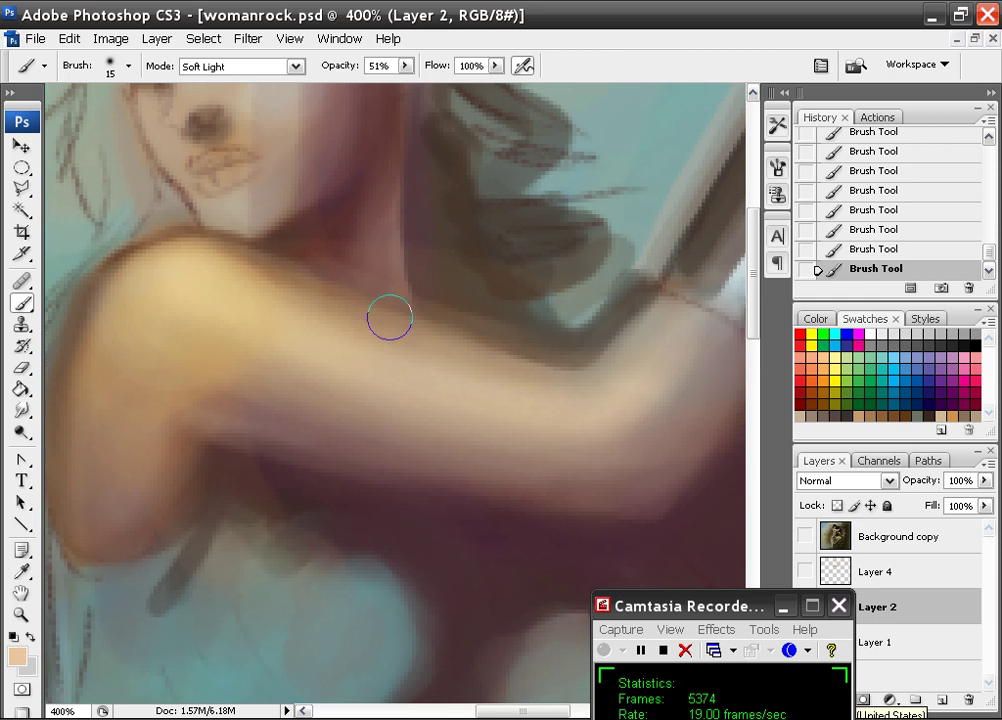
Return the brush to Normal mode and blend the upper arm into the armpit shadow with sampled tan and brown tones
{"action": "left_click", "coordinate": [294, 374], "text": "alt"}
{"action": "left_click", "coordinate": [222, 381], "text": "alt"}
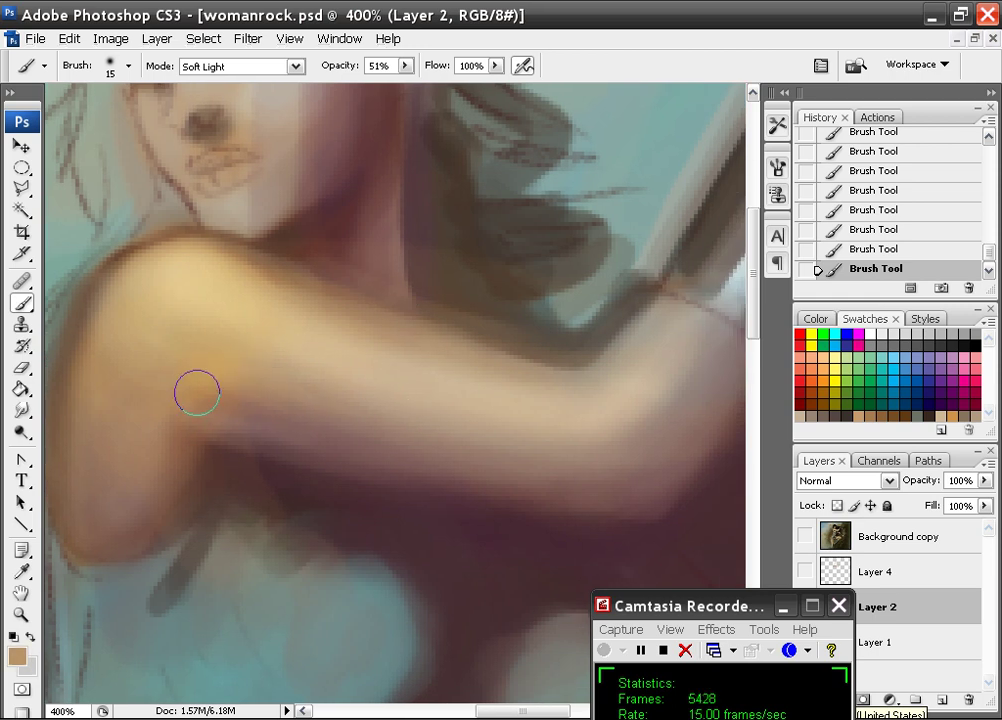
{"action": "left_click", "coordinate": [294, 66]}
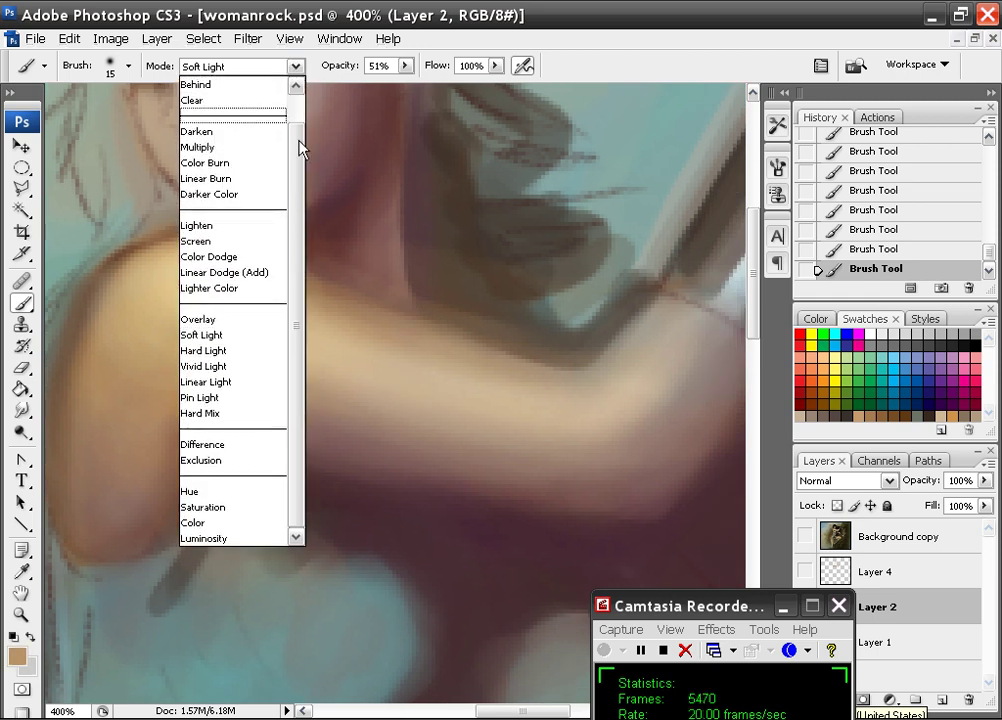
{"action": "scroll", "coordinate": [250, 110], "scroll_direction": "up", "scroll_amount": 1}
{"action": "left_click", "coordinate": [225, 93]}
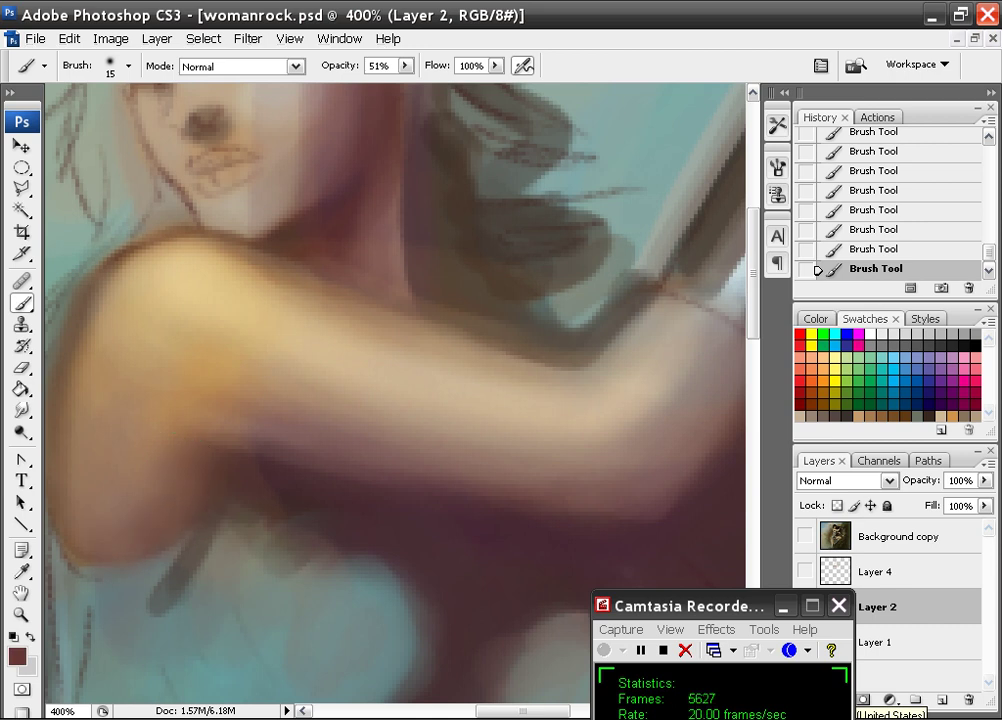
{"action": "left_click_drag", "start_coordinate": [264, 485], "coordinate": [364, 533]}
{"action": "left_click", "coordinate": [183, 441], "text": "alt"}
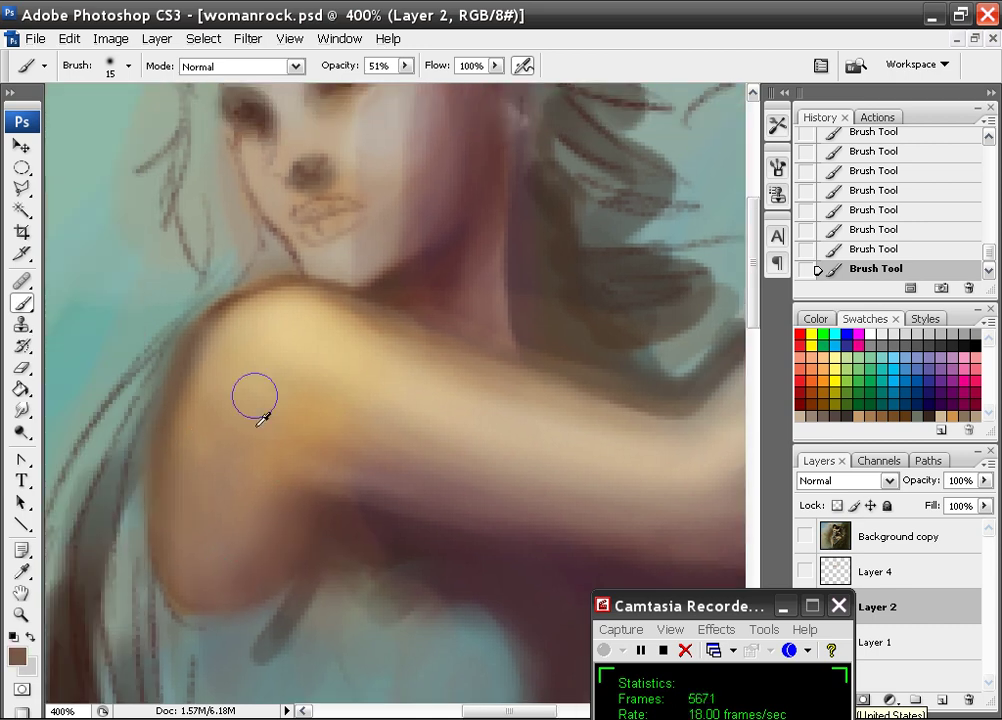
Smooth the arm's shading from shoulder to elbow and darken the underarm shadow with sampled skin and dark brown tones
{"action": "left_click", "coordinate": [253, 309], "text": "alt"}
{"action": "left_click_drag", "start_coordinate": [457, 488], "coordinate": [261, 431]}
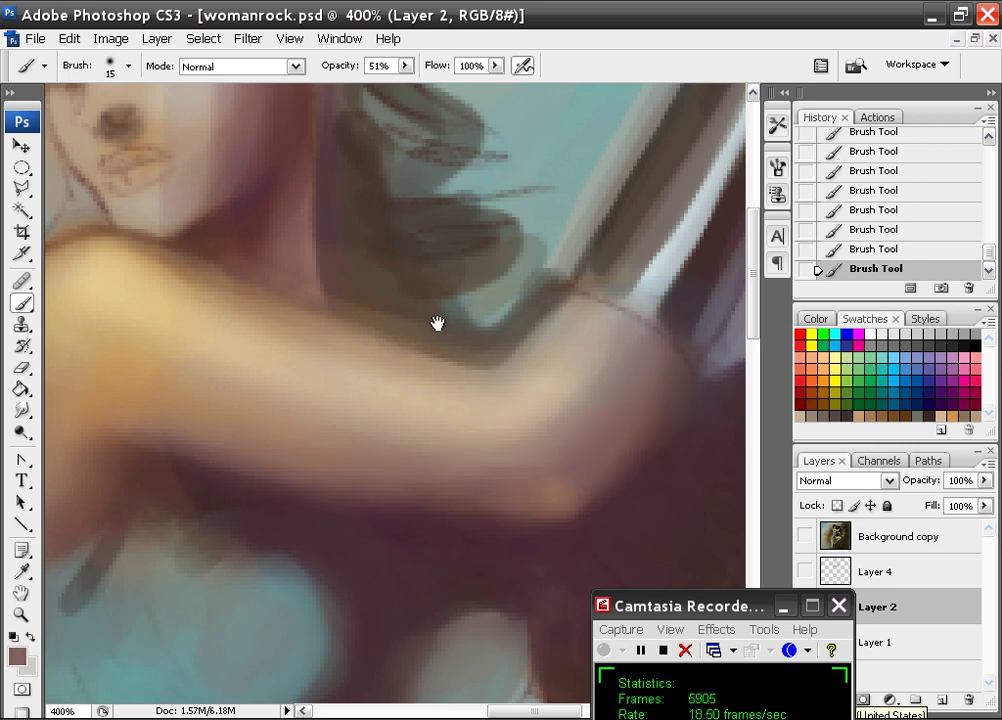
{"action": "mouse_move", "coordinate": [437, 322]}
{"action": "left_mouse_down"}
{"action": "mouse_move", "coordinate": [454, 436]}
{"action": "mouse_move", "coordinate": [530, 398]}
{"action": "mouse_move", "coordinate": [311, 338]}
{"action": "mouse_move", "coordinate": [401, 379]}
{"action": "mouse_move", "coordinate": [512, 304]}
{"action": "mouse_move", "coordinate": [465, 233]}
{"action": "mouse_move", "coordinate": [535, 253]}
{"action": "mouse_move", "coordinate": [491, 263]}
{"action": "left_mouse_up"}
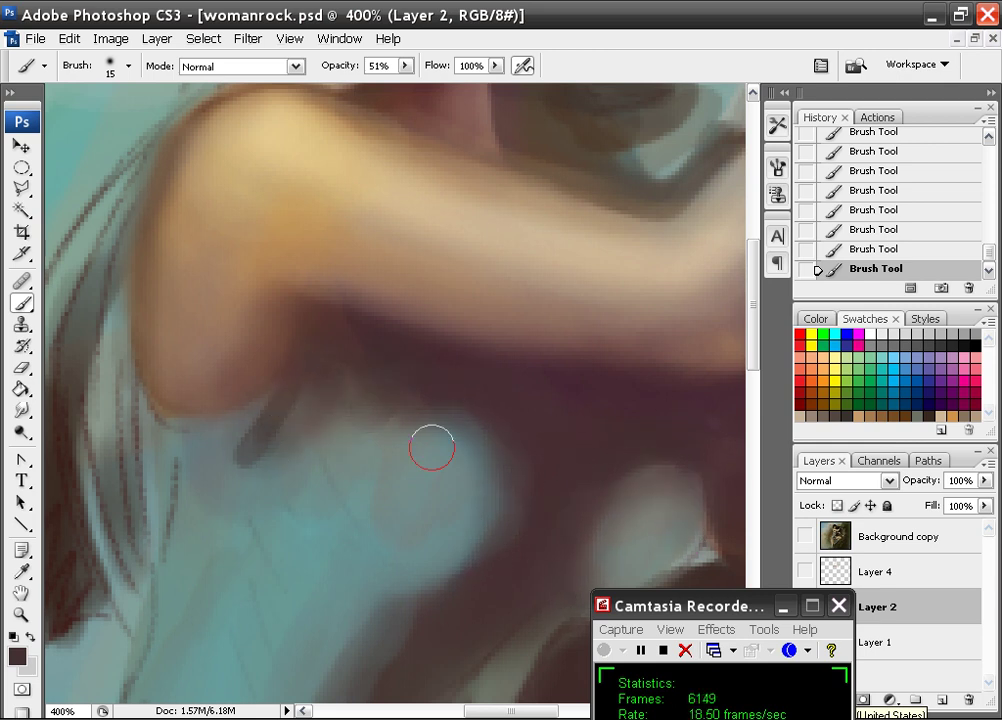
{"action": "left_click_drag", "start_coordinate": [318, 389], "coordinate": [220, 390]}
Tint the legs, the lower arm and the dress with sampled tan, using an 86 px soft brush in Soft Light mode
{"action": "key", "text": "ctrl+minus"}
{"action": "key", "text": "ctrl+minus"}
{"action": "key", "text": "ctrl+minus"}
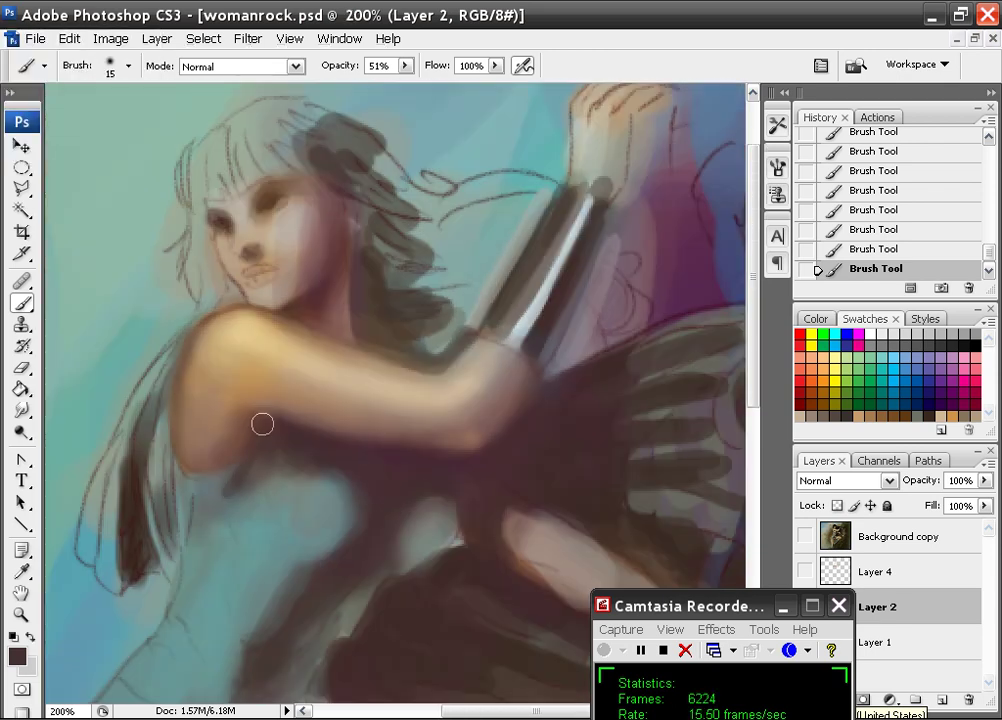
{"action": "key", "text": "ctrl+minus"}
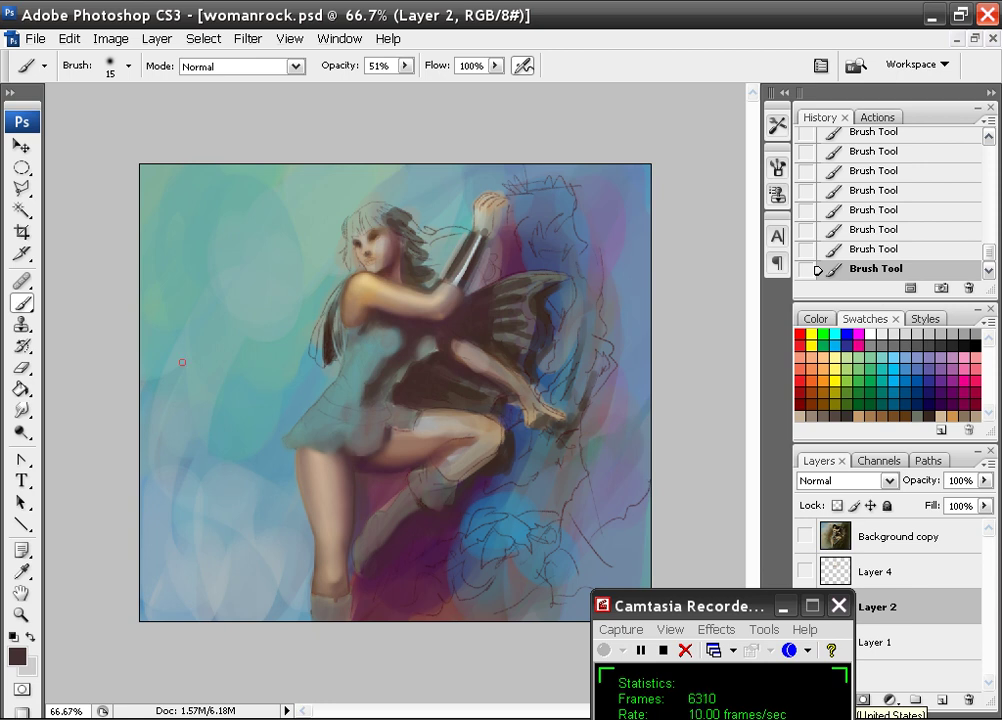
{"action": "key", "text": "ctrl+plus"}
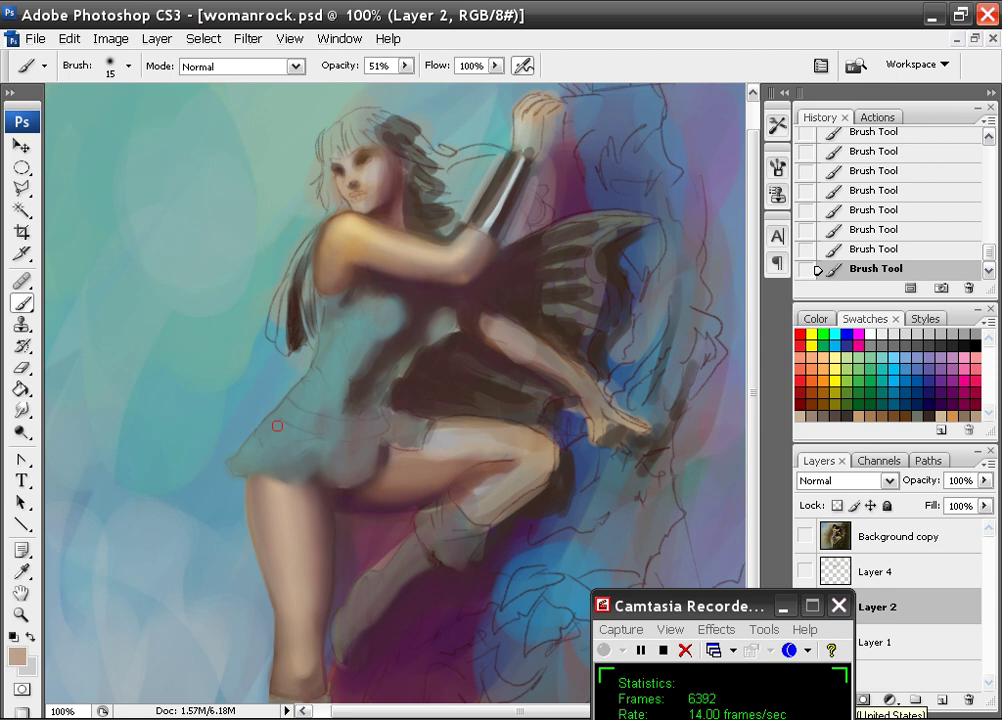
{"action": "left_click", "coordinate": [295, 66]}
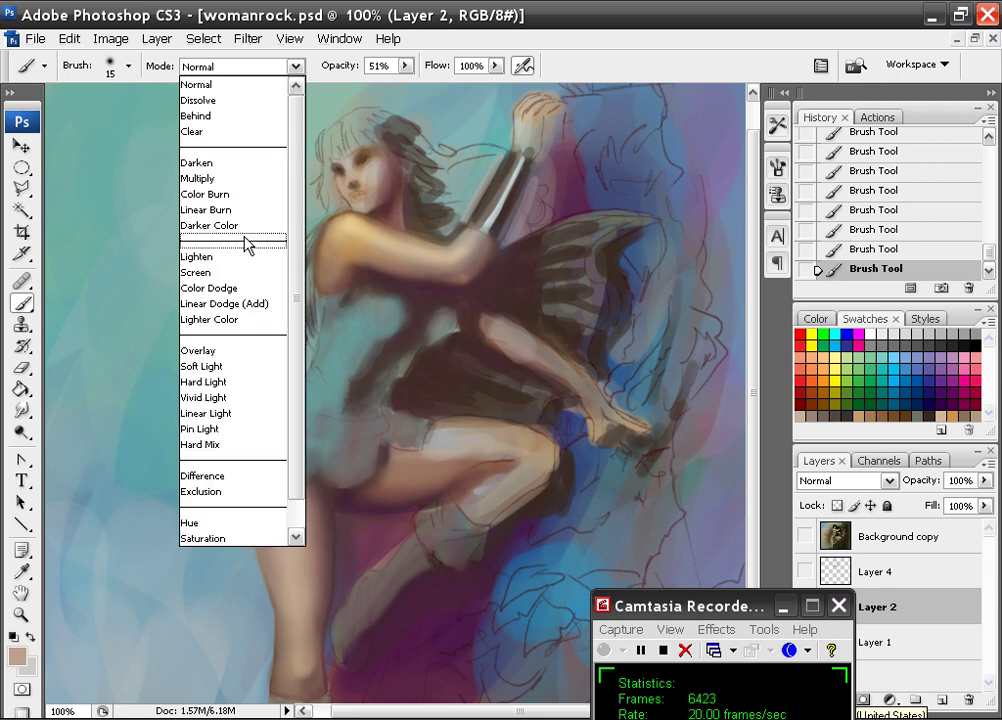
{"action": "left_click", "coordinate": [235, 360]}
{"action": "right_click", "coordinate": [293, 491]}
{"action": "left_click", "coordinate": [402, 462]}
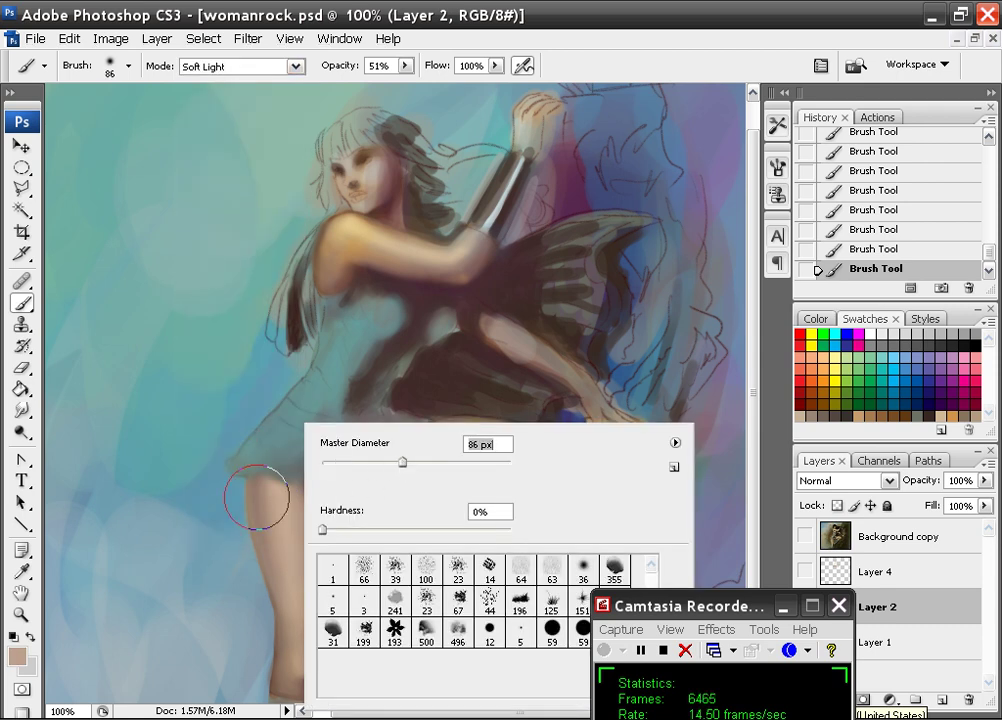
{"action": "mouse_move", "coordinate": [255, 500]}
{"action": "left_mouse_down"}
{"action": "mouse_move", "coordinate": [282, 524]}
{"action": "mouse_move", "coordinate": [299, 619]}
{"action": "mouse_move", "coordinate": [280, 495]}
{"action": "left_mouse_up"}
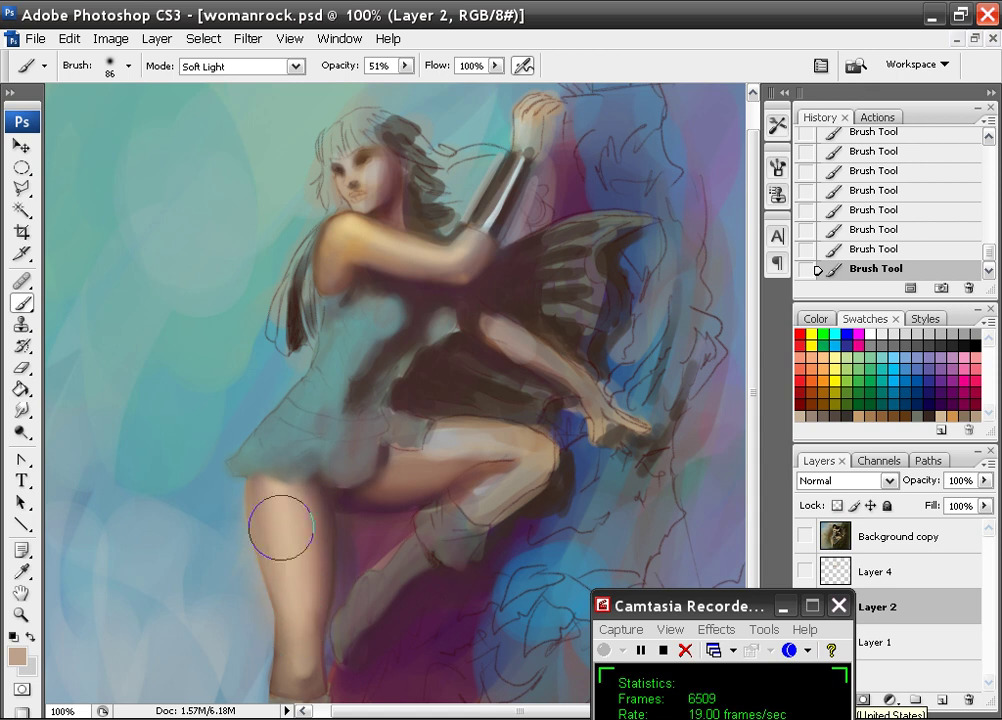
{"action": "mouse_move", "coordinate": [485, 454]}
{"action": "left_mouse_down"}
{"action": "mouse_move", "coordinate": [454, 458]}
{"action": "mouse_move", "coordinate": [514, 450]}
{"action": "left_mouse_up"}
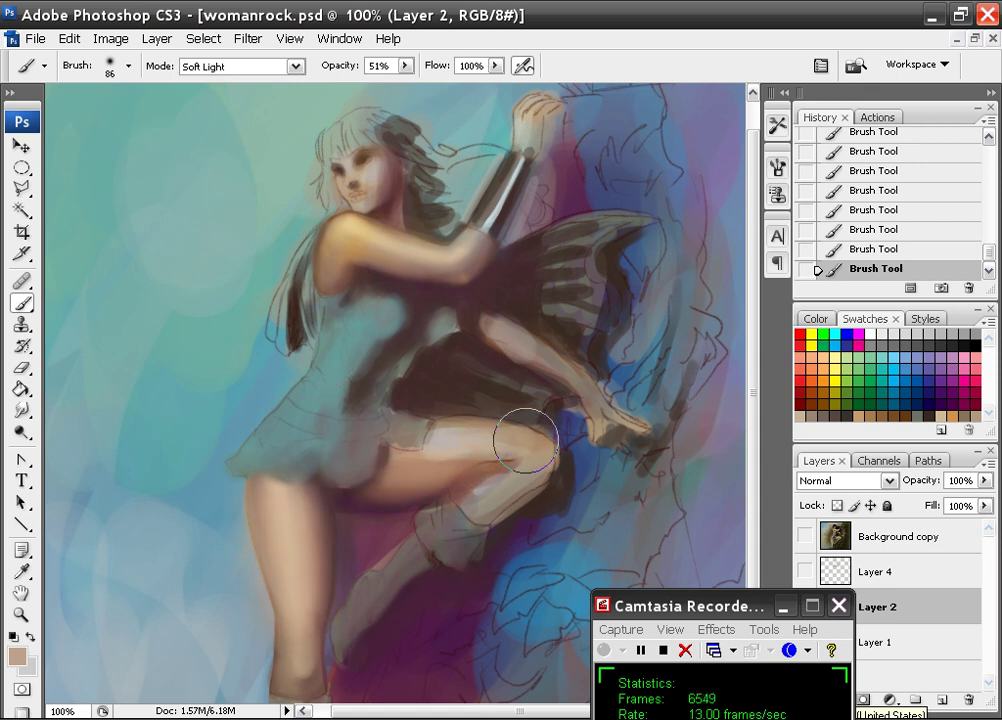
{"action": "left_click_drag", "start_coordinate": [501, 343], "coordinate": [563, 379]}
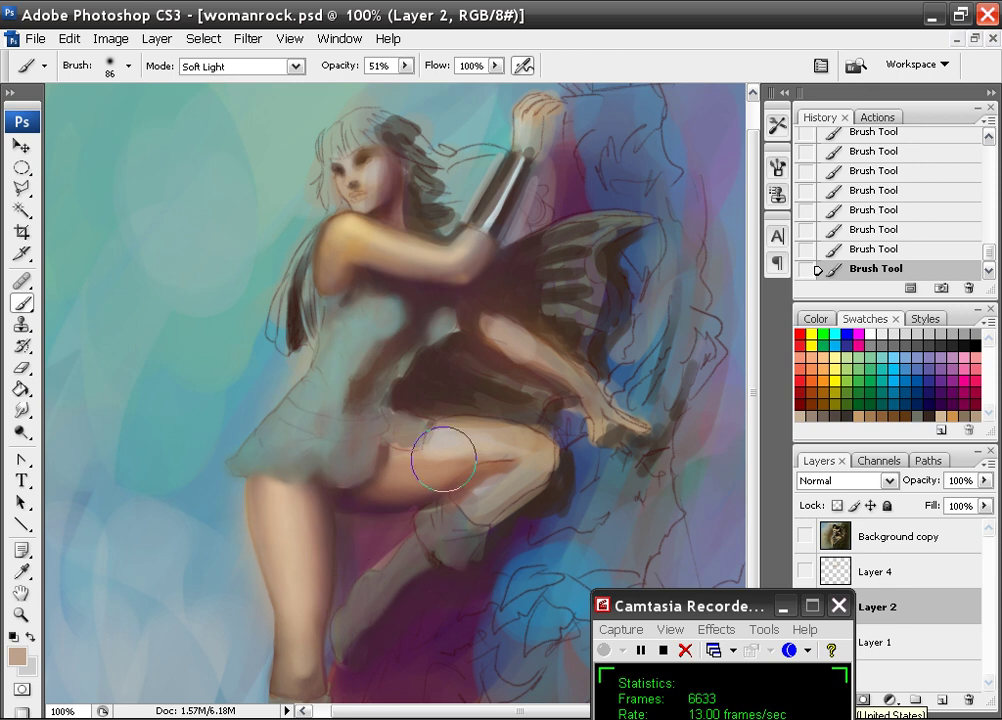
Set the brush to Normal mode at 30 px and clean up the outer edges of the standing leg and dress with sampled background blue
{"action": "left_click", "coordinate": [296, 66]}
{"action": "scroll", "coordinate": [271, 87], "scroll_direction": "up", "scroll_amount": 1}
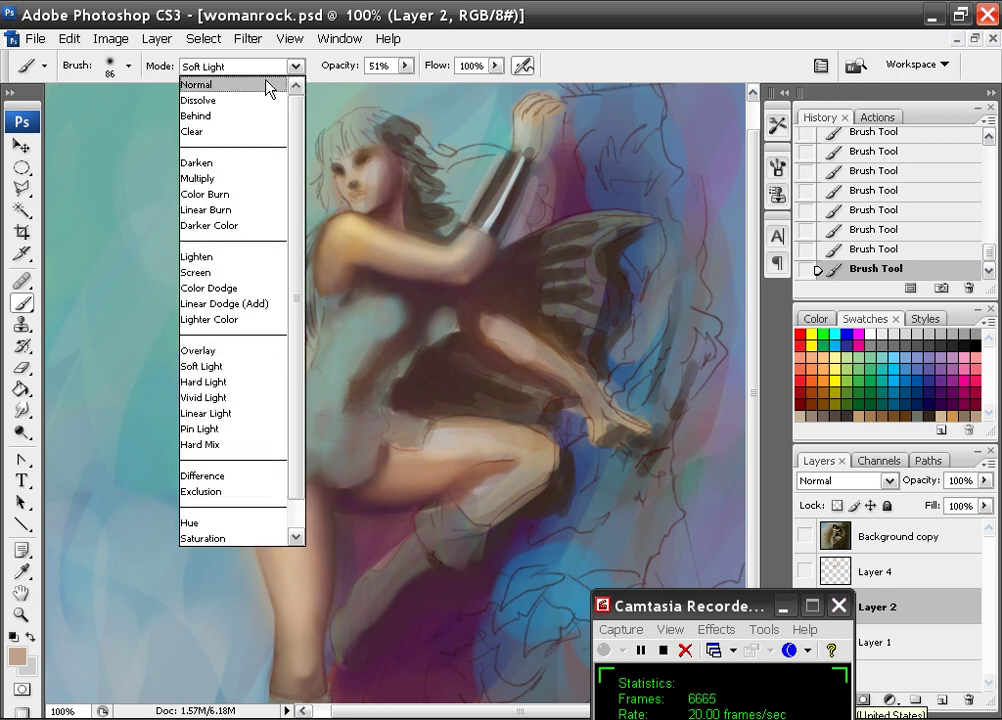
{"action": "left_click", "coordinate": [271, 84]}
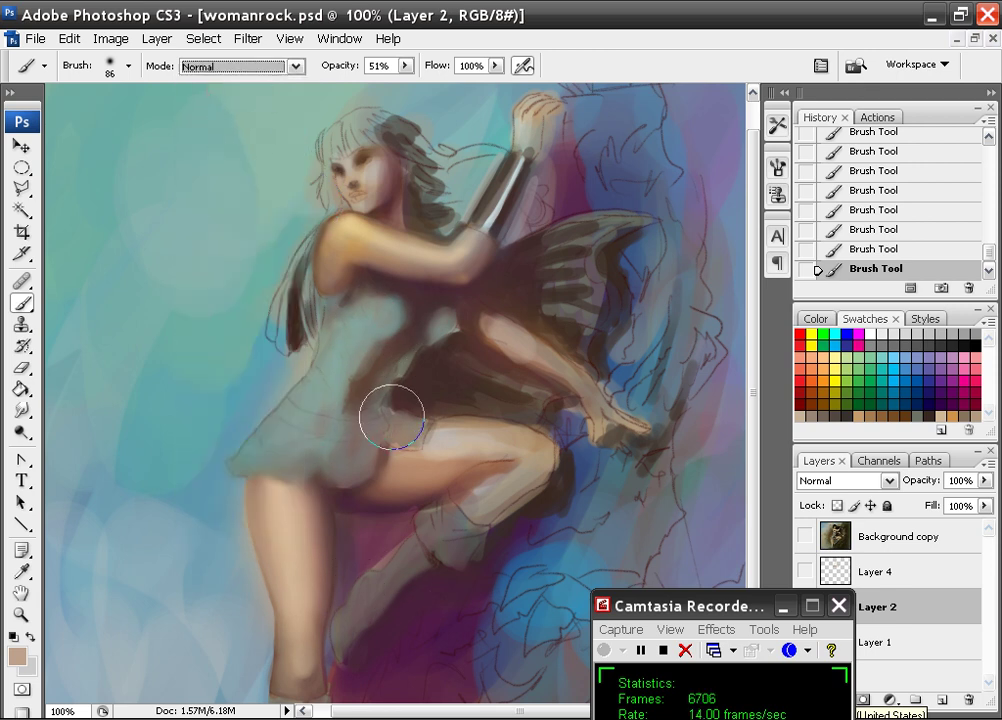
{"action": "left_click_drag", "start_coordinate": [389, 409], "coordinate": [390, 458]}
{"action": "scroll", "coordinate": [377, 486], "scroll_direction": "up", "scroll_amount": 5}
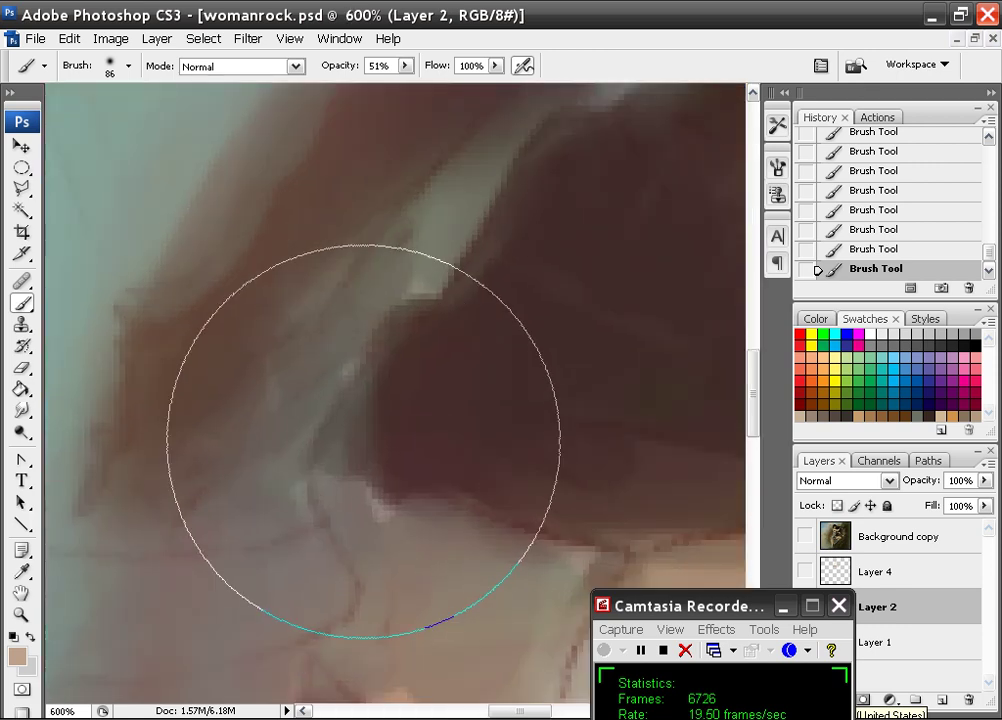
{"action": "scroll", "coordinate": [362, 438], "scroll_direction": "down", "scroll_amount": 2}
{"action": "scroll", "coordinate": [355, 451], "scroll_direction": "down", "scroll_amount": 3}
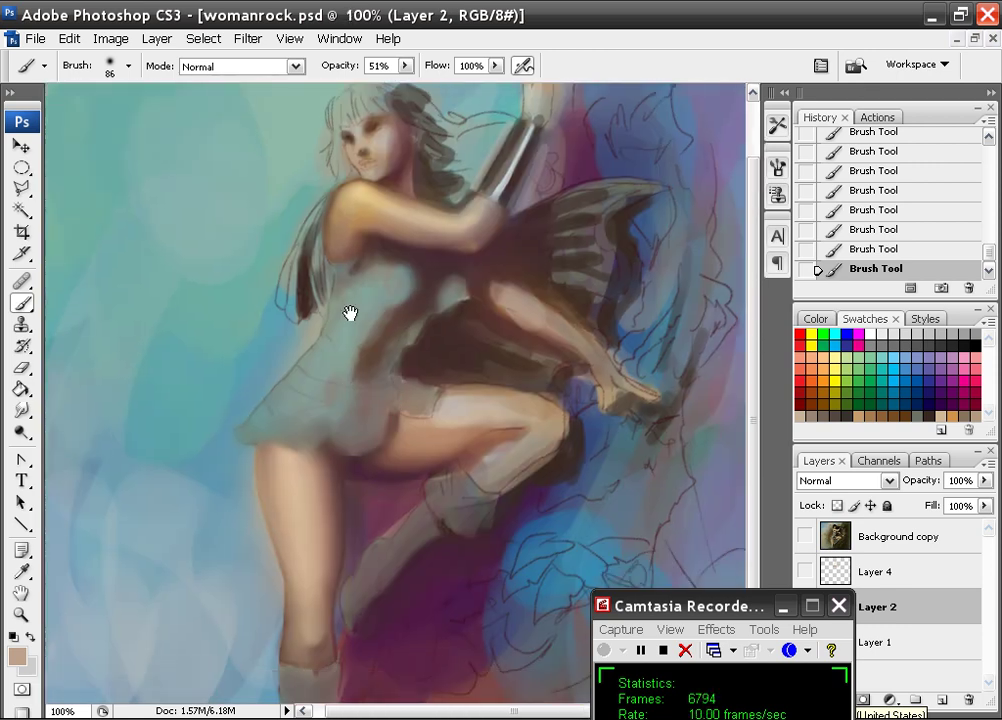
{"action": "right_click", "coordinate": [372, 459]}
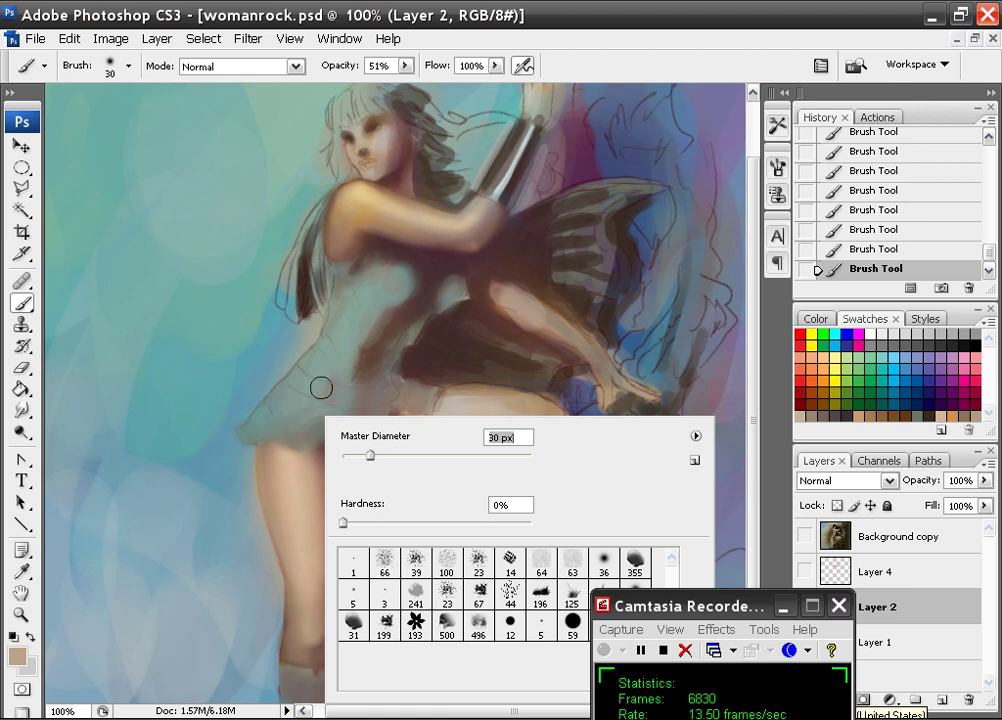
{"action": "key", "text": "Return"}
{"action": "scroll", "coordinate": [310, 482], "scroll_direction": "up", "scroll_amount": 1}
{"action": "mouse_move", "coordinate": [262, 543]}
{"action": "left_mouse_down"}
{"action": "mouse_move", "coordinate": [281, 431]}
{"action": "mouse_move", "coordinate": [381, 221]}
{"action": "left_mouse_up"}
{"action": "left_click", "coordinate": [459, 320], "text": "alt"}
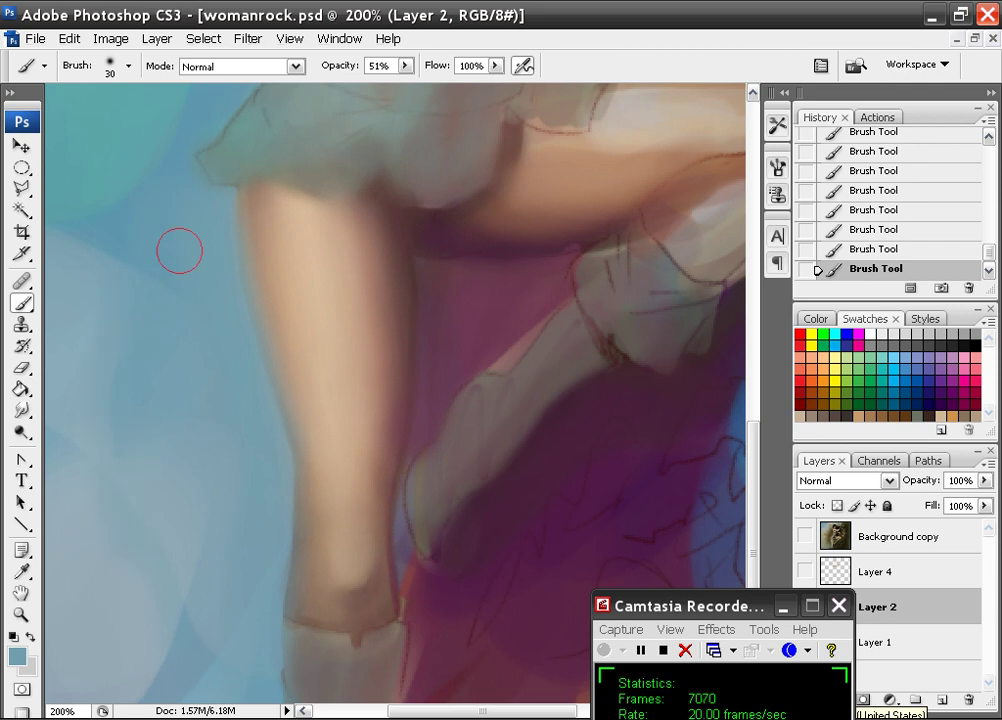
{"action": "left_click_drag", "start_coordinate": [162, 128], "coordinate": [266, 499]}
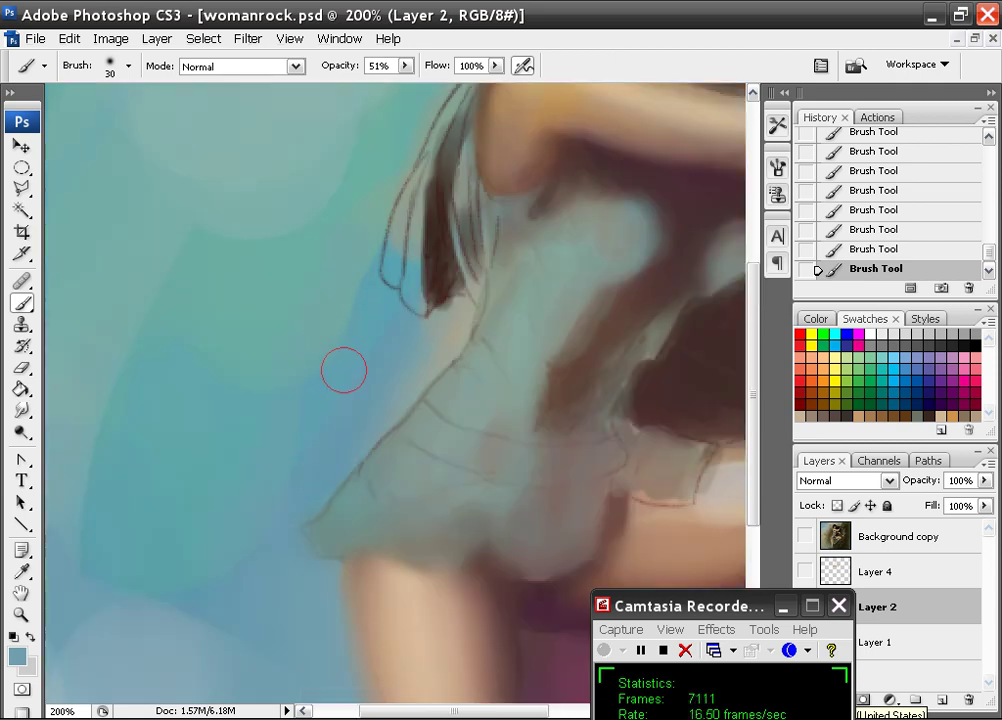
{"action": "left_click_drag", "start_coordinate": [440, 300], "coordinate": [437, 140]}
Switch to the textured 241 brush at 104 px and paint cloudy teal and pale blue tones over the background in front of the woman
{"action": "key", "text": "ctrl+minus"}
{"action": "key", "text": "ctrl+minus"}
{"action": "right_click", "coordinate": [355, 256]}
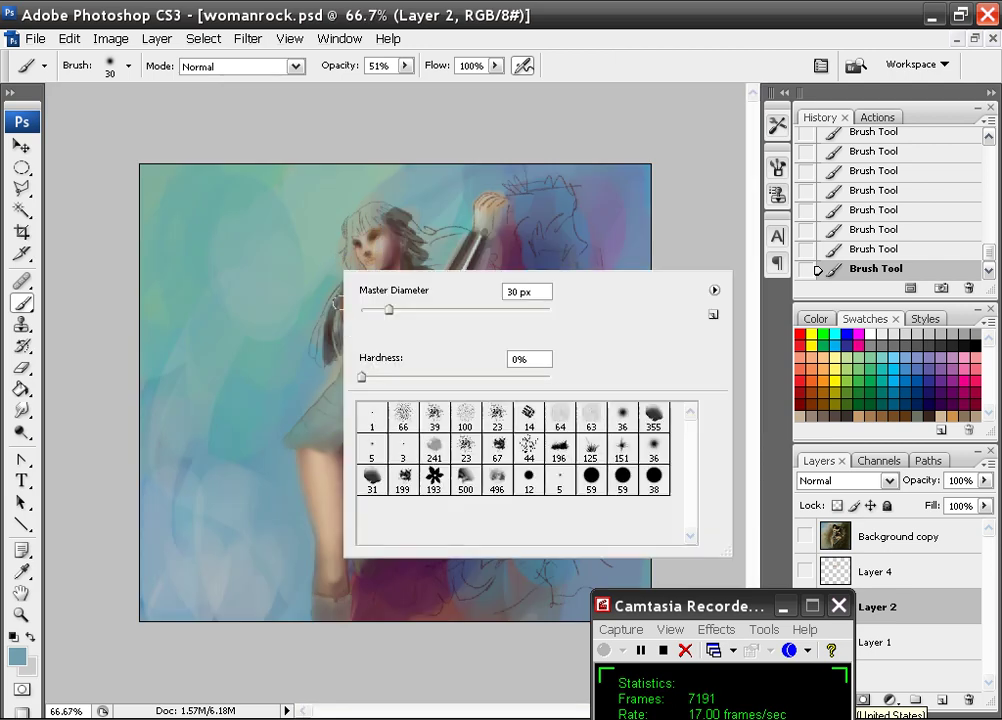
{"action": "left_click", "coordinate": [373, 476]}
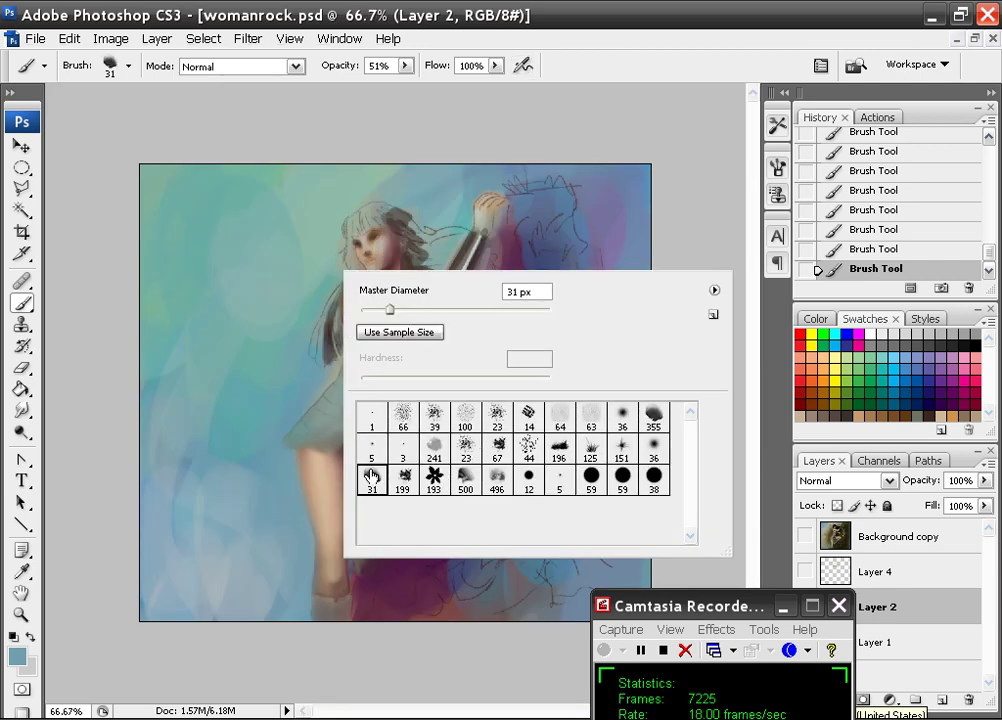
{"action": "left_click", "coordinate": [435, 448]}
{"action": "left_click_drag", "start_coordinate": [426, 310], "coordinate": [432, 310]}
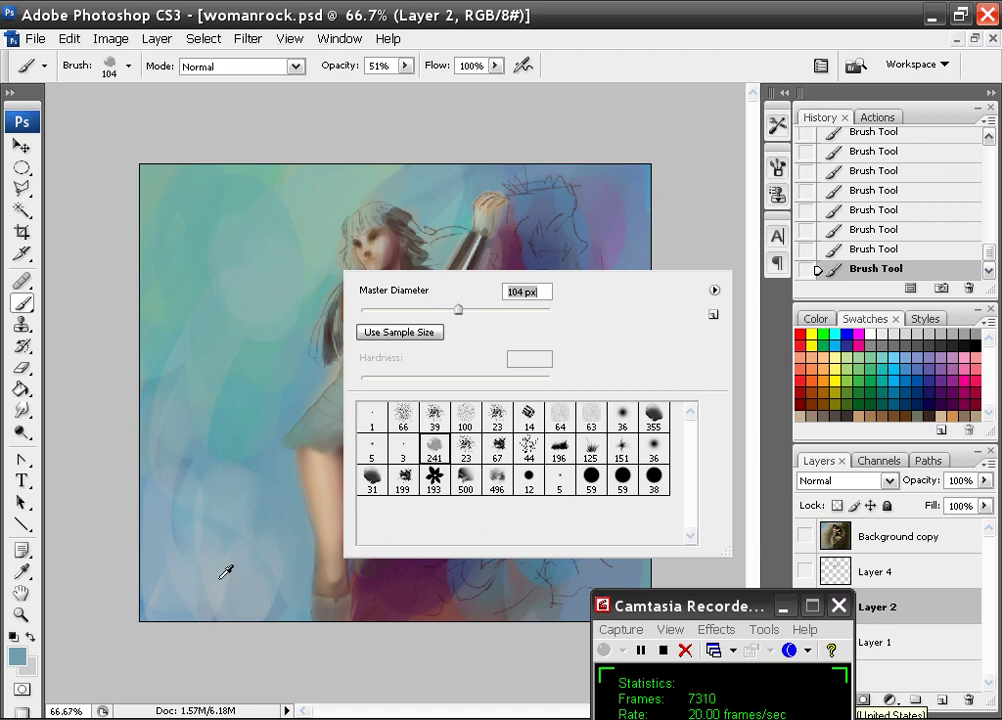
{"action": "key", "text": "Return"}
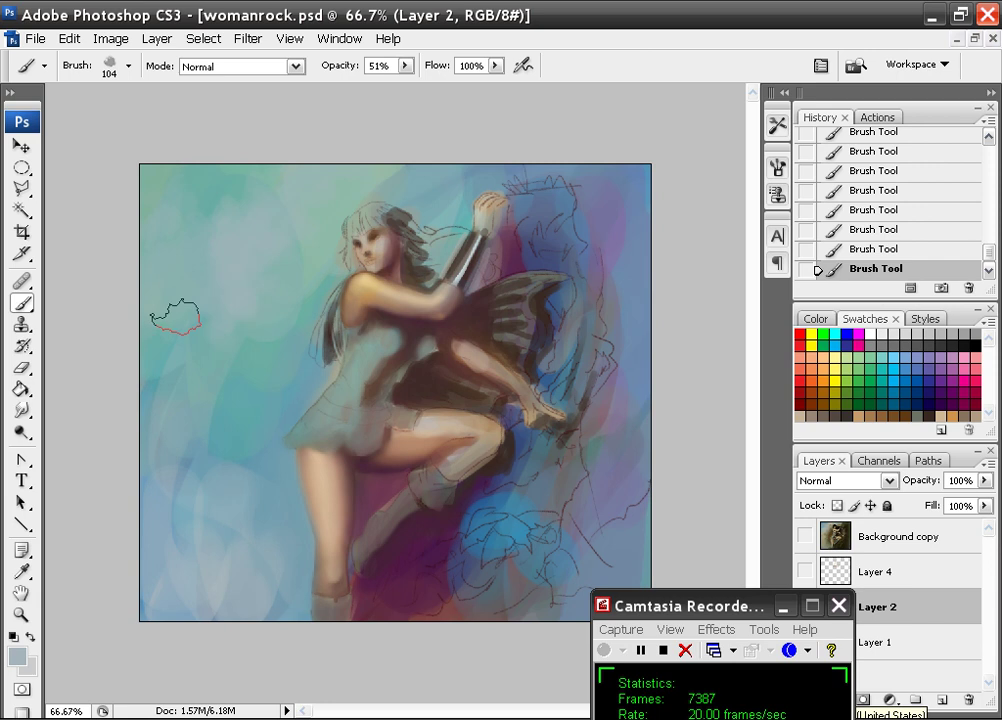
{"action": "left_click", "coordinate": [215, 321], "text": "alt"}
{"action": "mouse_move", "coordinate": [264, 296]}
{"action": "left_mouse_down"}
{"action": "mouse_move", "coordinate": [258, 225]}
{"action": "mouse_move", "coordinate": [269, 267]}
{"action": "mouse_move", "coordinate": [162, 276]}
{"action": "left_mouse_up"}
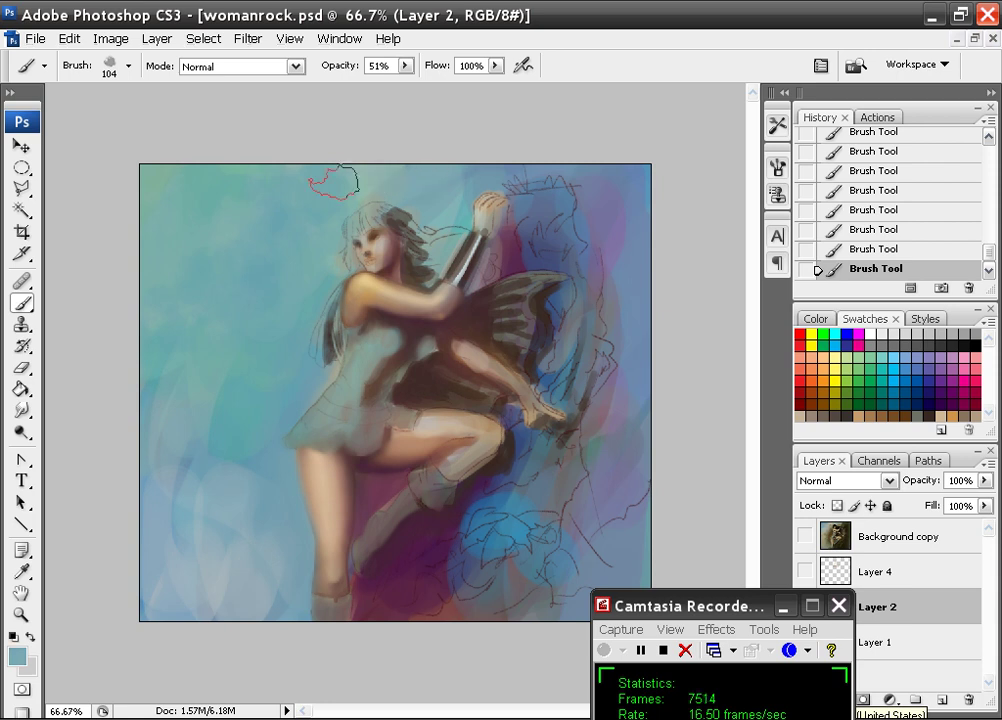
Paint cloudy blue, violet, purple and grey tones sampled from the canvas over the rock sketch and background behind the woman
{"action": "left_click", "coordinate": [566, 243], "text": "alt"}
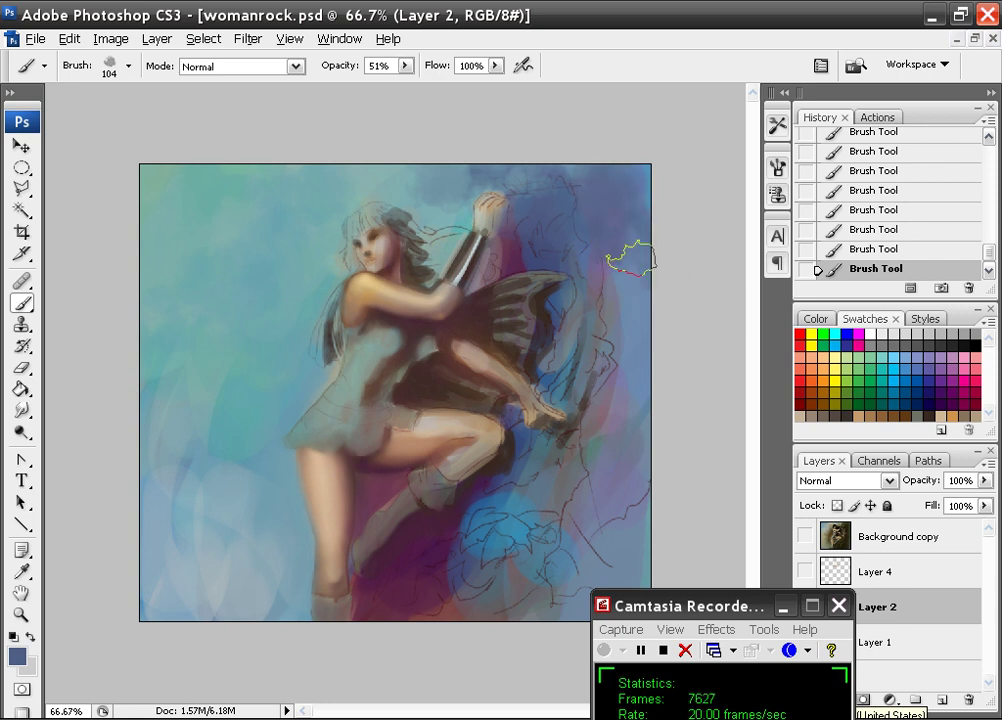
{"action": "left_click", "coordinate": [621, 394], "text": "alt"}
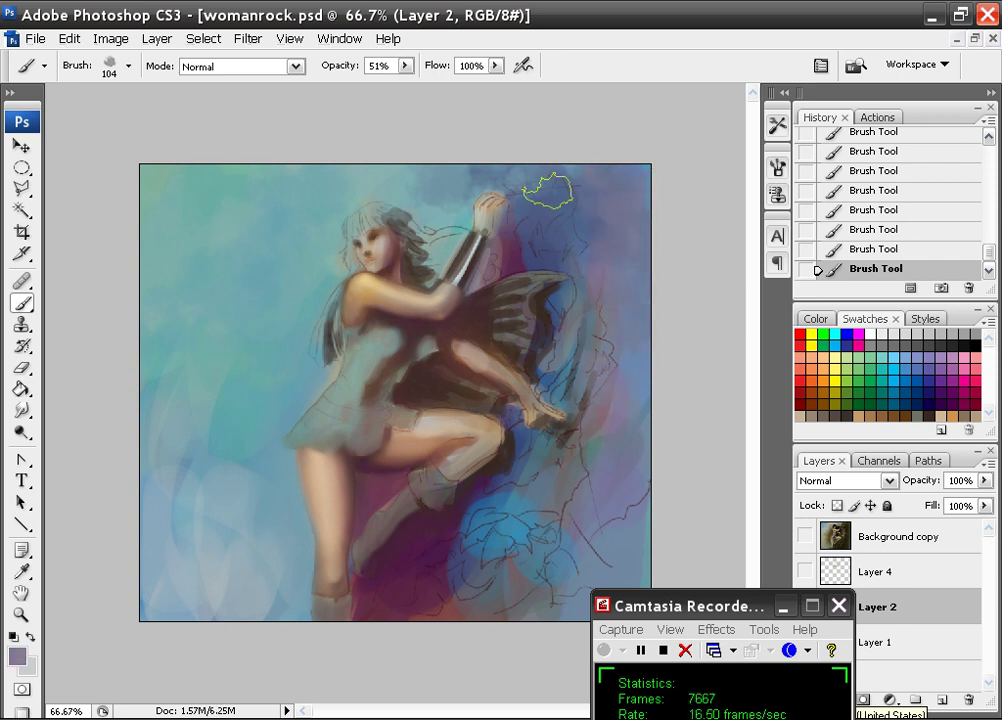
{"action": "left_click", "coordinate": [588, 510], "text": "alt"}
{"action": "left_click", "coordinate": [437, 562], "text": "alt"}
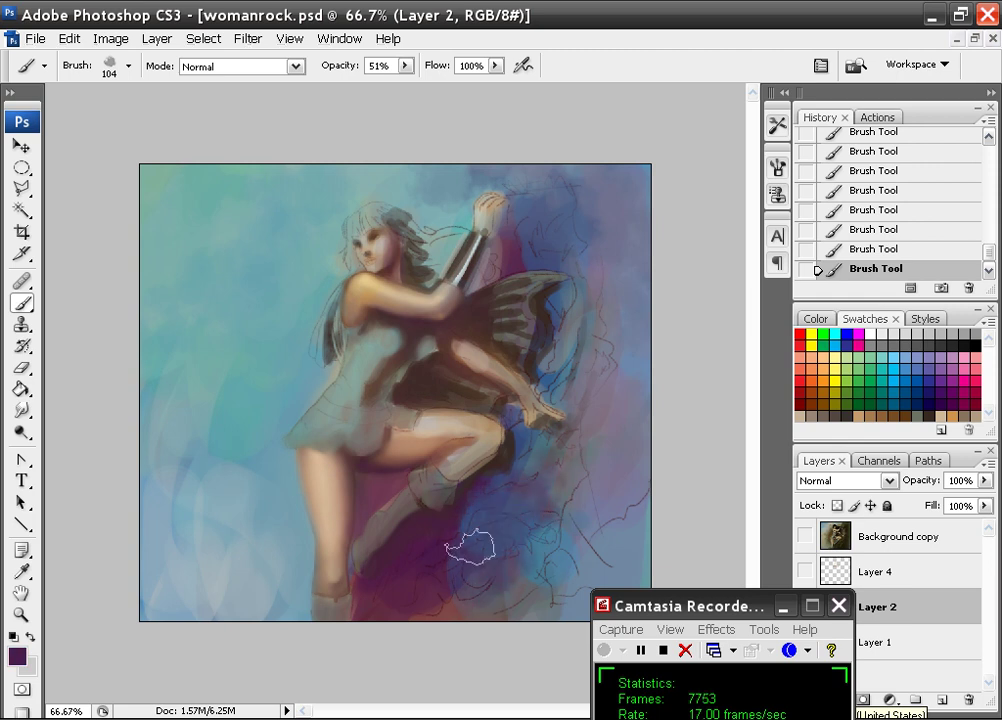
{"action": "left_click", "coordinate": [485, 540], "text": "alt"}
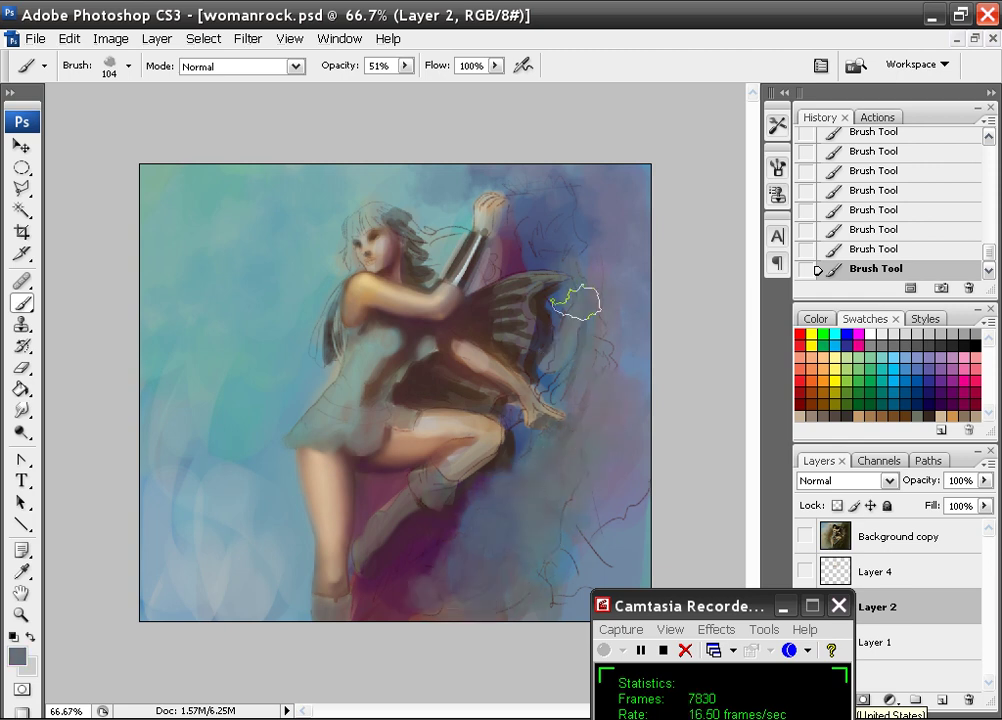
{"action": "left_click", "coordinate": [632, 468], "text": "alt"}
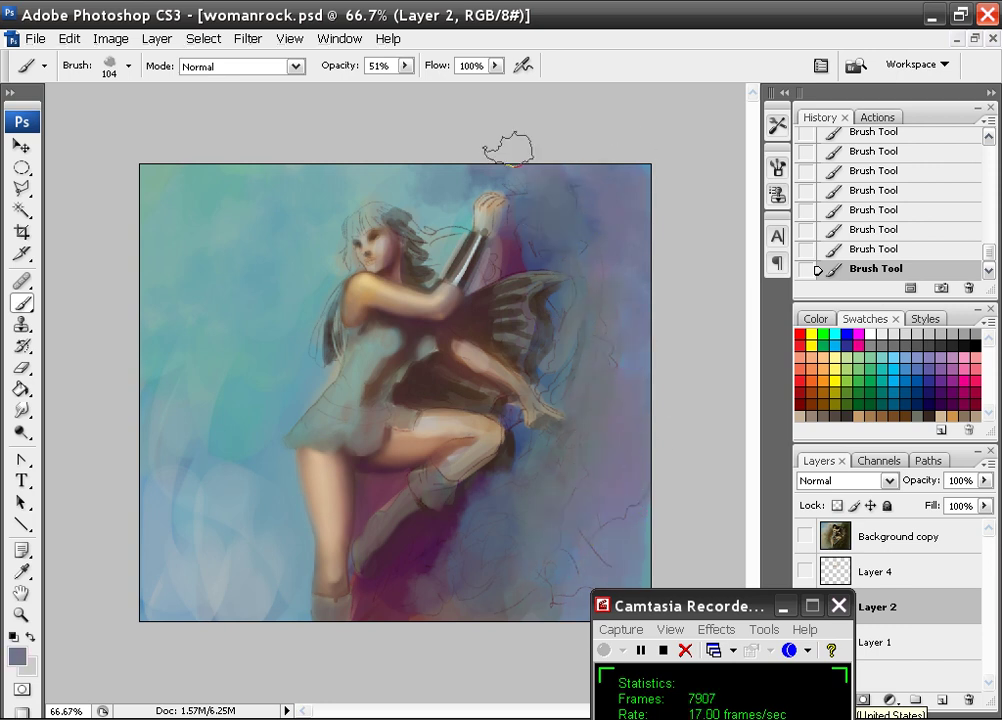
Paint cloudy blue, plum and grey-violet tones sampled from the canvas over the lower background beside the standing leg
{"action": "left_click", "coordinate": [418, 215], "text": "alt"}
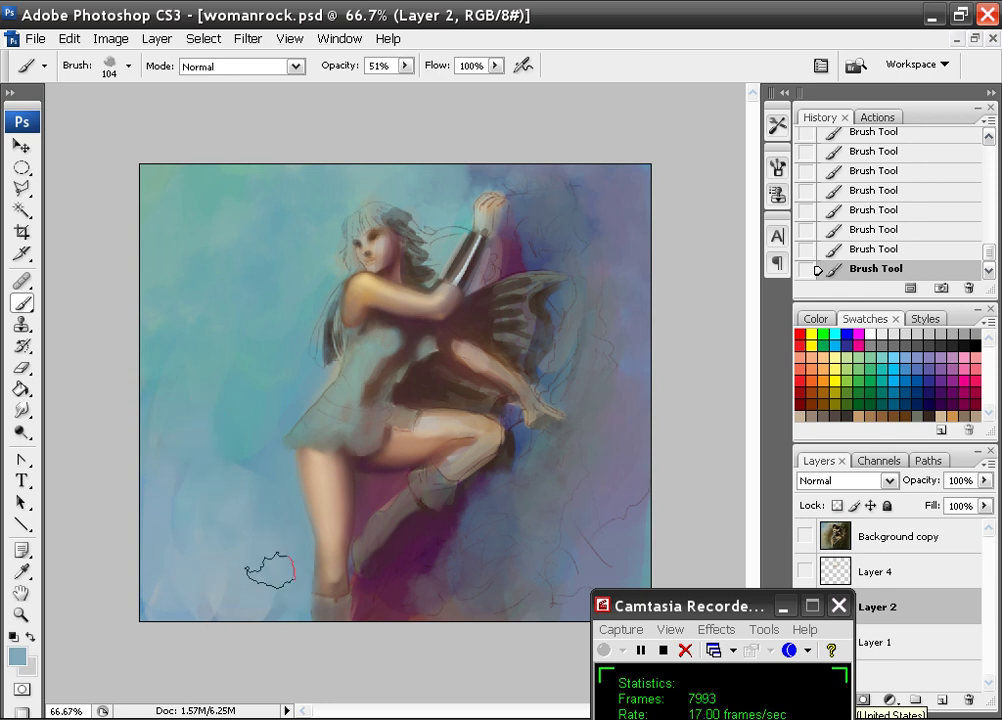
{"action": "left_click", "coordinate": [391, 563], "text": "alt"}
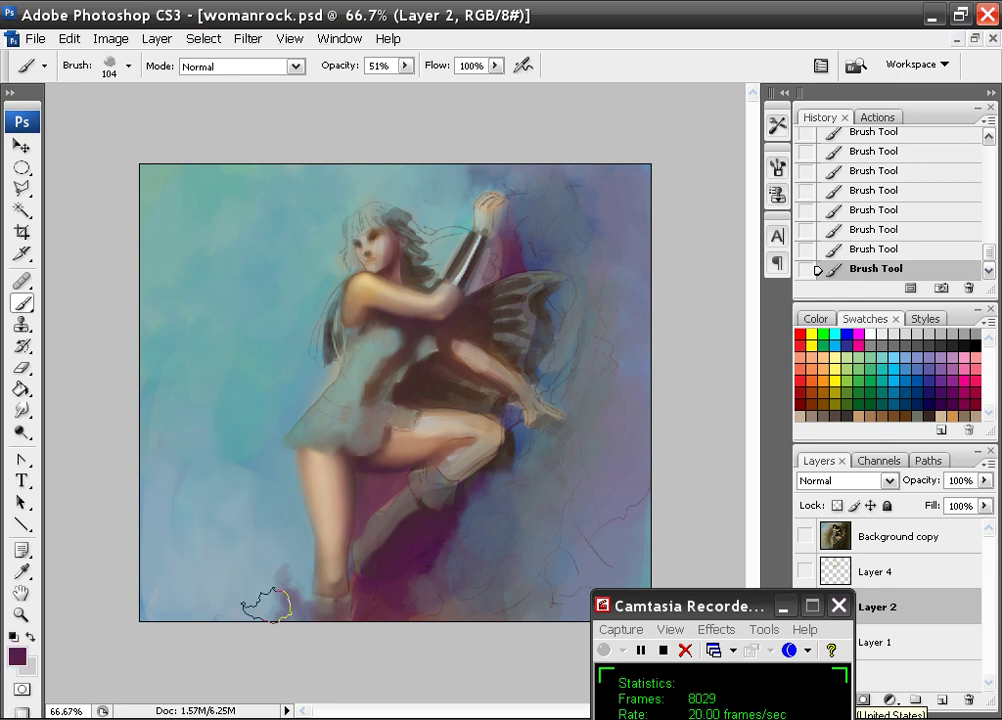
{"action": "left_click", "coordinate": [262, 598], "text": "alt"}
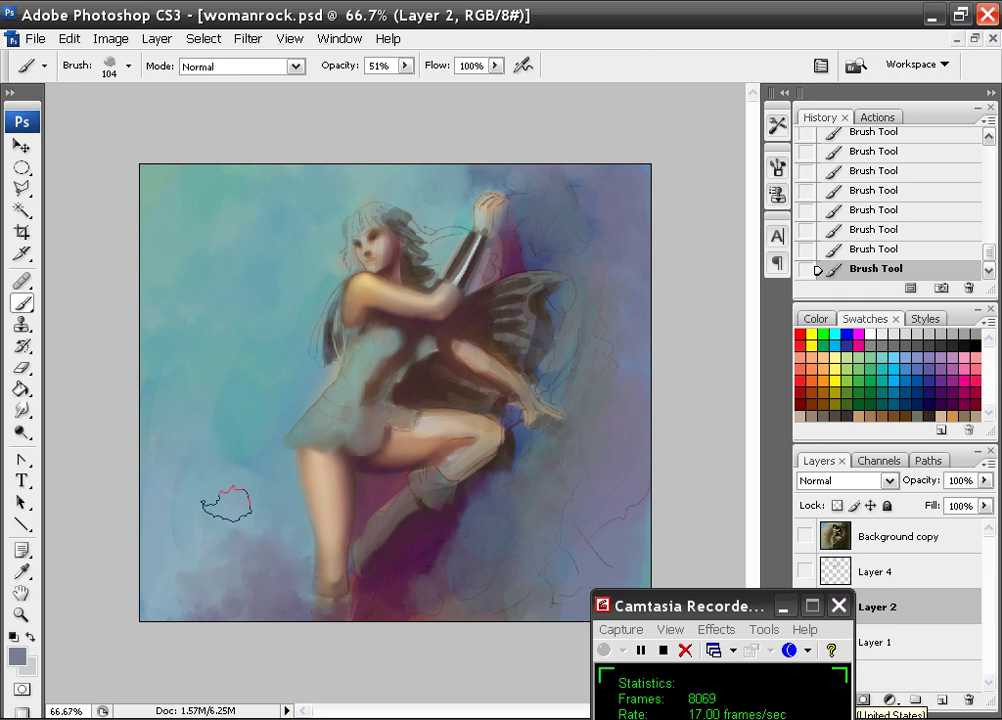
{"action": "left_click", "coordinate": [272, 512], "text": "alt"}
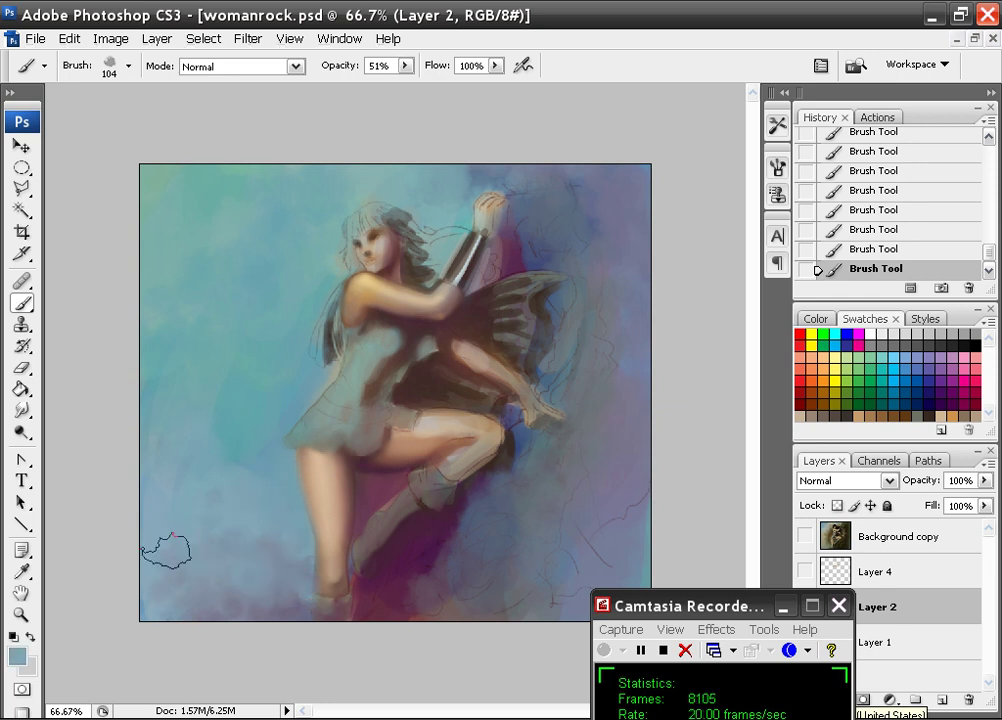
Set the textured 241 brush to 197 px and paint broad teal tones over the background in front of the woman
{"action": "right_click", "coordinate": [200, 468]}
{"action": "left_click", "coordinate": [303, 598]}
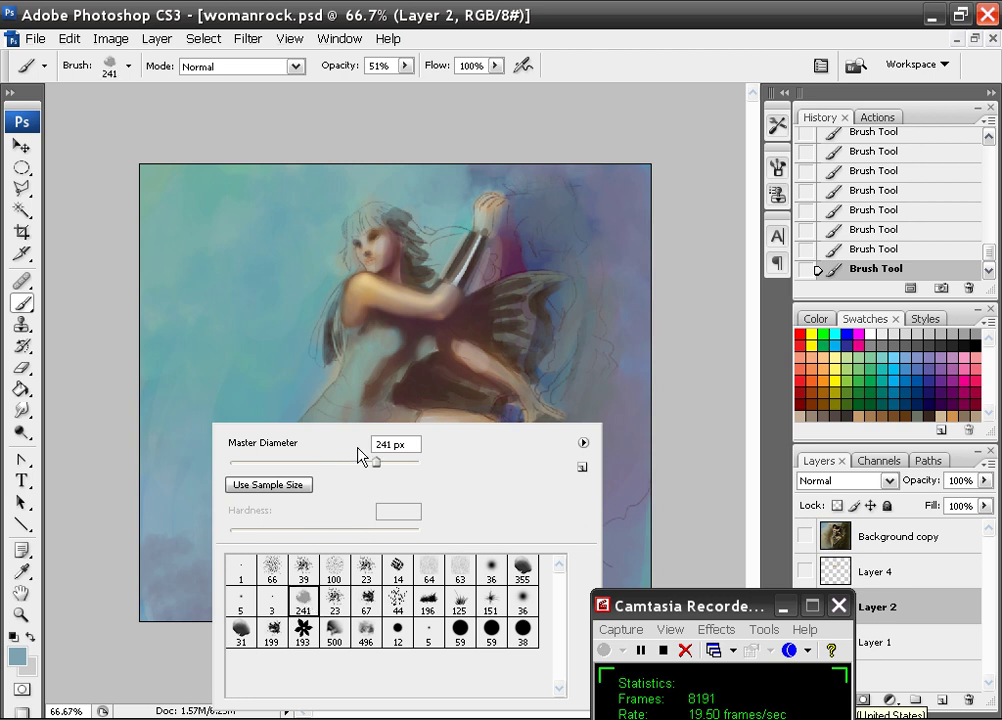
{"action": "left_click_drag", "start_coordinate": [366, 461], "coordinate": [390, 460]}
{"action": "left_click_drag", "start_coordinate": [371, 463], "coordinate": [345, 463]}
{"action": "left_click", "coordinate": [237, 355]}
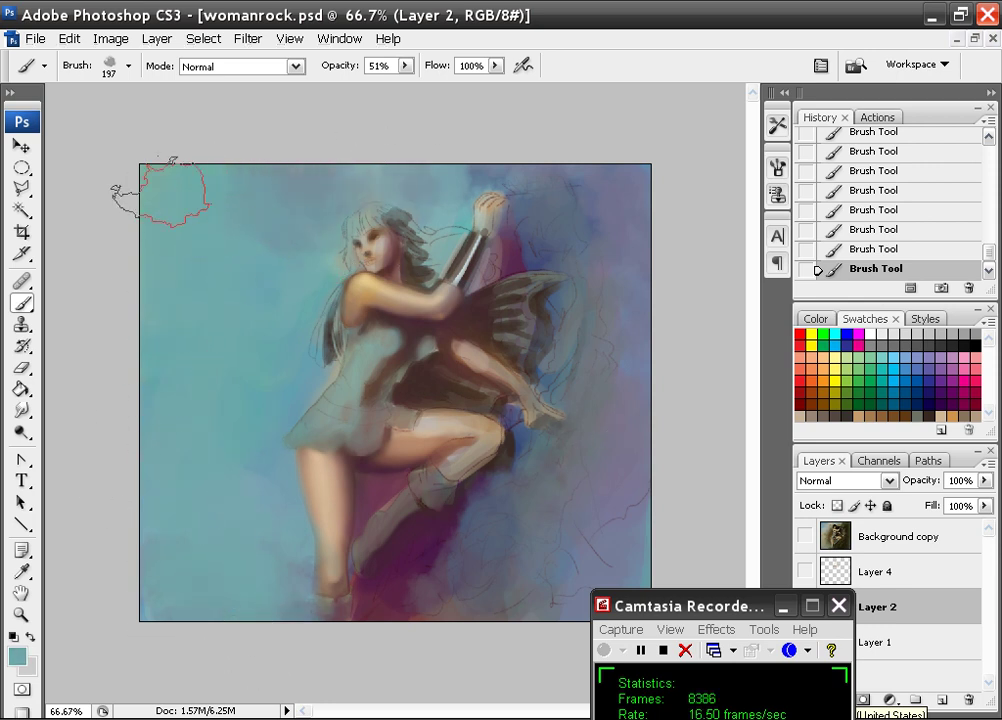
Set the foreground to pale pink (H 10, S 16, B 93) and paint puffy clouds in the sky in front of the woman
{"action": "left_click", "coordinate": [836, 349]}
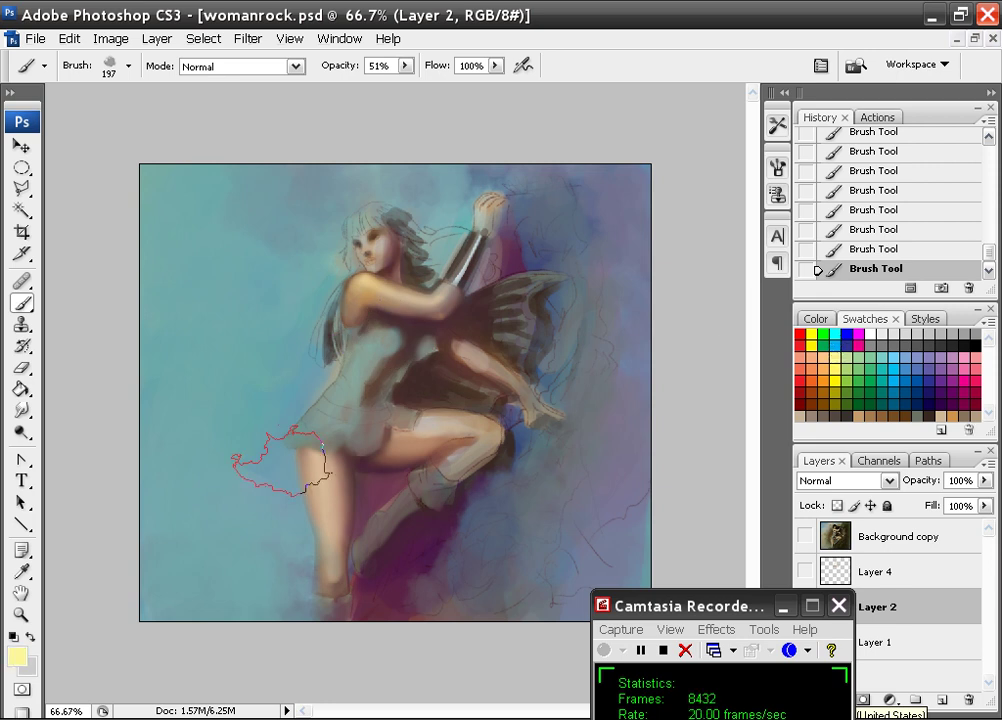
{"action": "left_click", "coordinate": [17, 656]}
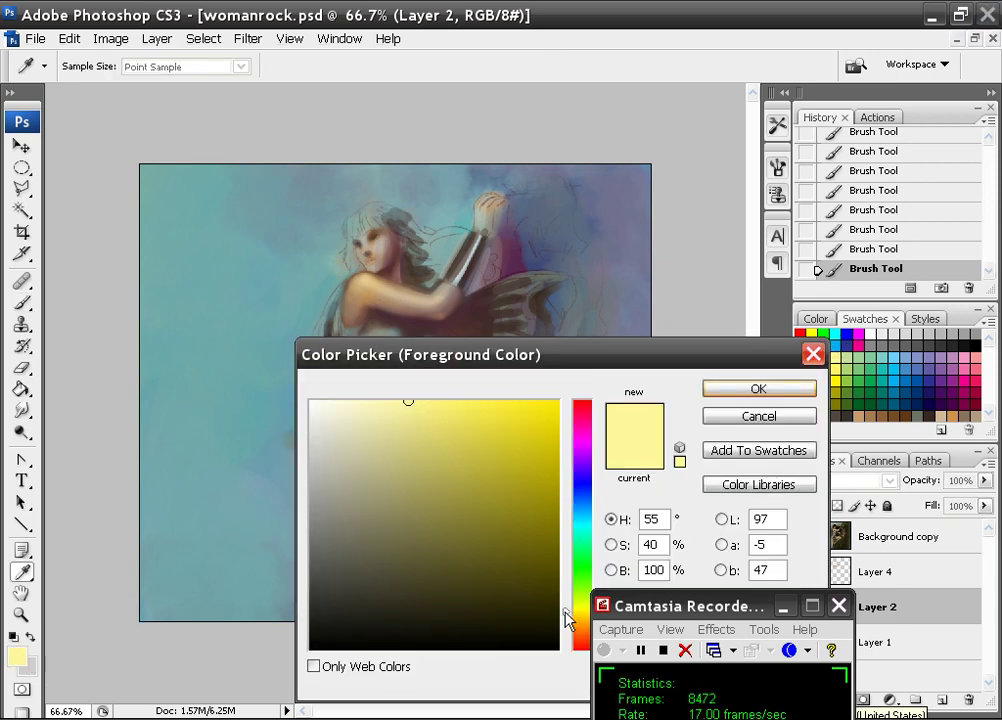
{"action": "mouse_move", "coordinate": [564, 610]}
{"action": "left_mouse_down"}
{"action": "mouse_move", "coordinate": [569, 652]}
{"action": "mouse_move", "coordinate": [571, 642]}
{"action": "left_mouse_up"}
{"action": "left_click", "coordinate": [350, 418]}
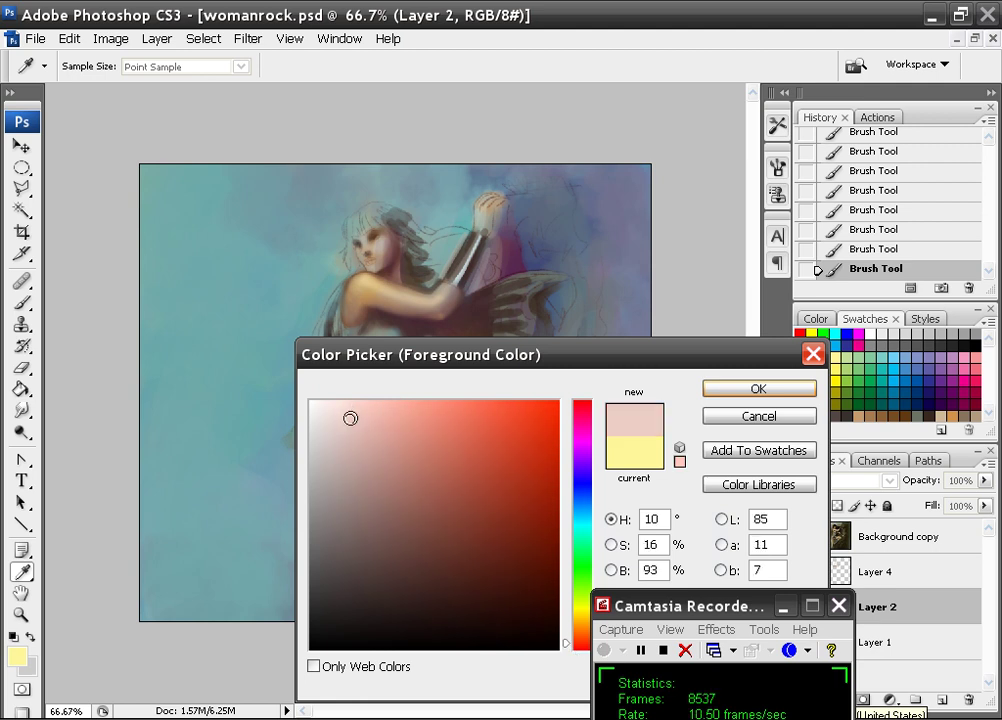
{"action": "left_click", "coordinate": [718, 394]}
{"action": "mouse_move", "coordinate": [222, 243]}
{"action": "left_mouse_down"}
{"action": "mouse_move", "coordinate": [192, 228]}
{"action": "mouse_move", "coordinate": [285, 177]}
{"action": "mouse_move", "coordinate": [225, 200]}
{"action": "mouse_move", "coordinate": [168, 170]}
{"action": "mouse_move", "coordinate": [237, 247]}
{"action": "mouse_move", "coordinate": [198, 398]}
{"action": "mouse_move", "coordinate": [173, 422]}
{"action": "mouse_move", "coordinate": [228, 338]}
{"action": "mouse_move", "coordinate": [196, 330]}
{"action": "left_mouse_up"}
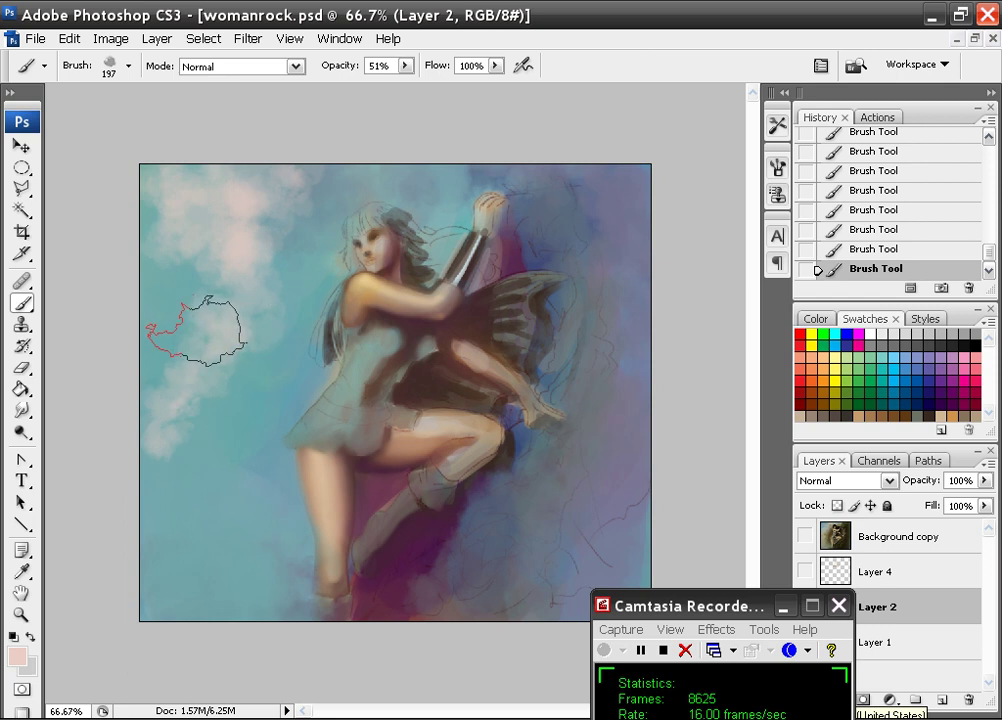
Blend the pink clouds into the sky with sampled pale grey and teal, using the textured 31 brush at 141 px and 37% opacity
{"action": "right_click", "coordinate": [228, 356]}
{"action": "left_click", "coordinate": [271, 632]}
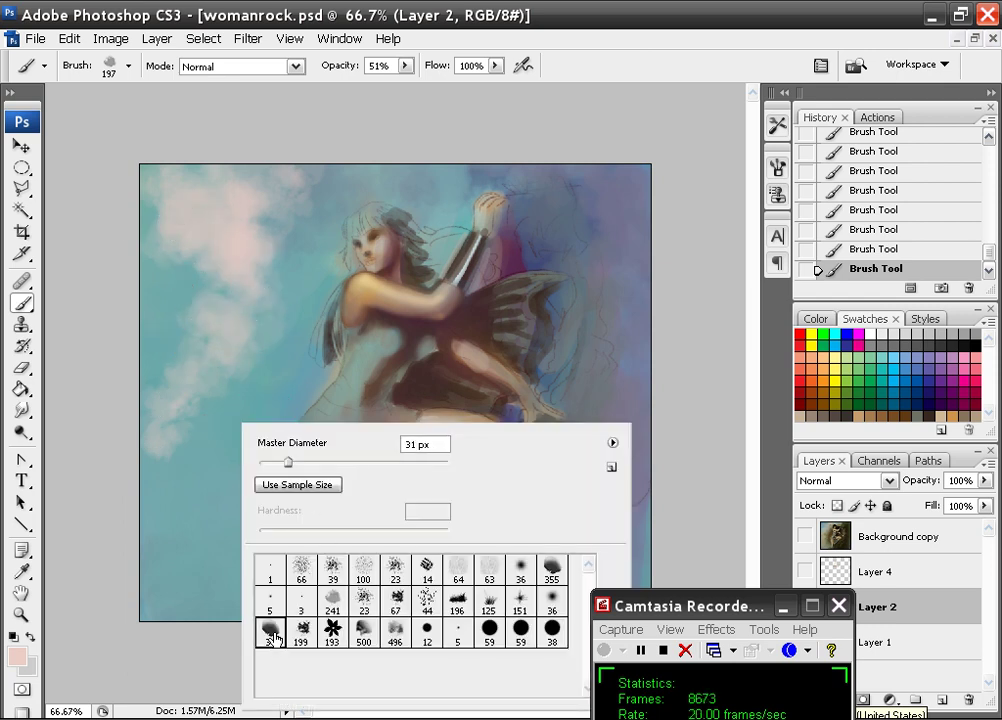
{"action": "left_click", "coordinate": [352, 462]}
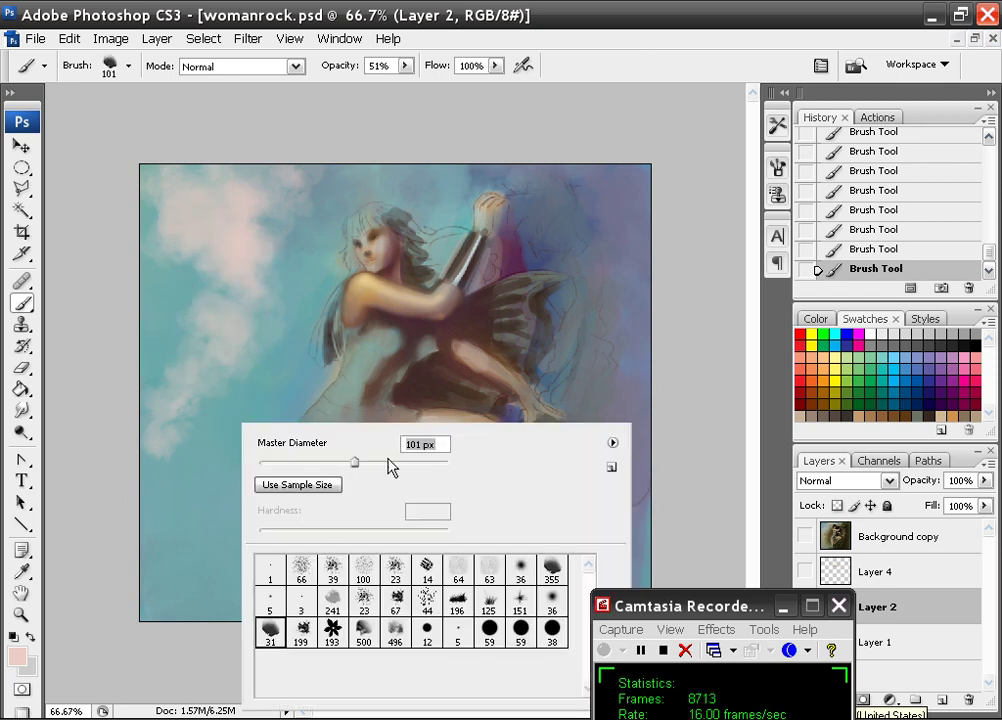
{"action": "left_click", "coordinate": [376, 462]}
{"action": "left_click", "coordinate": [405, 66]}
{"action": "left_click_drag", "start_coordinate": [385, 94], "coordinate": [360, 94]}
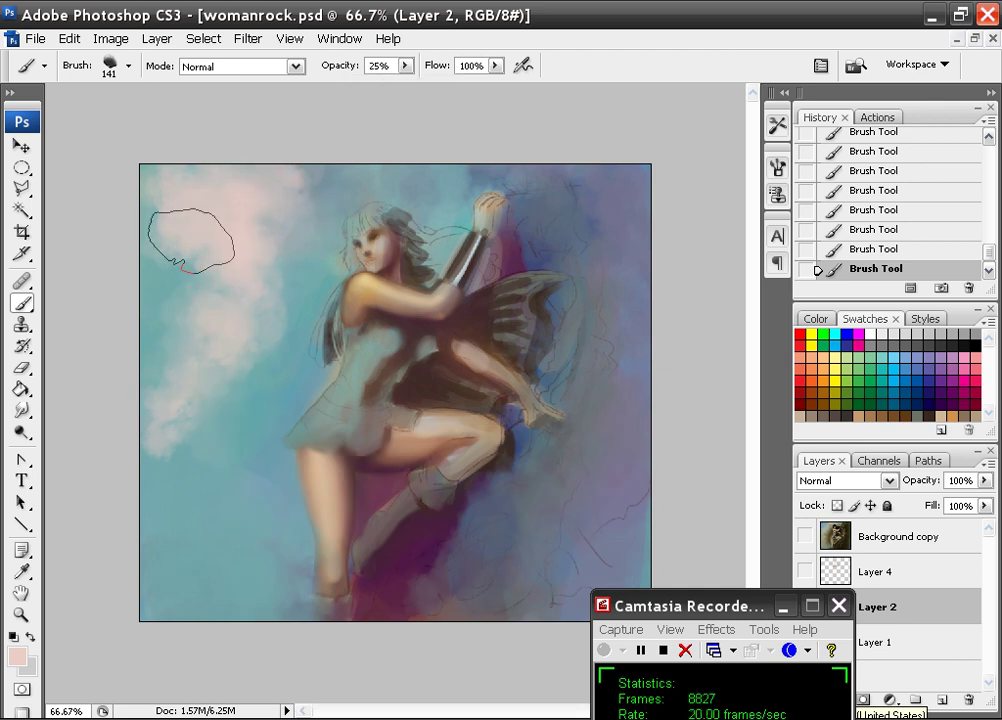
{"action": "left_click_drag", "start_coordinate": [407, 66], "coordinate": [416, 94]}
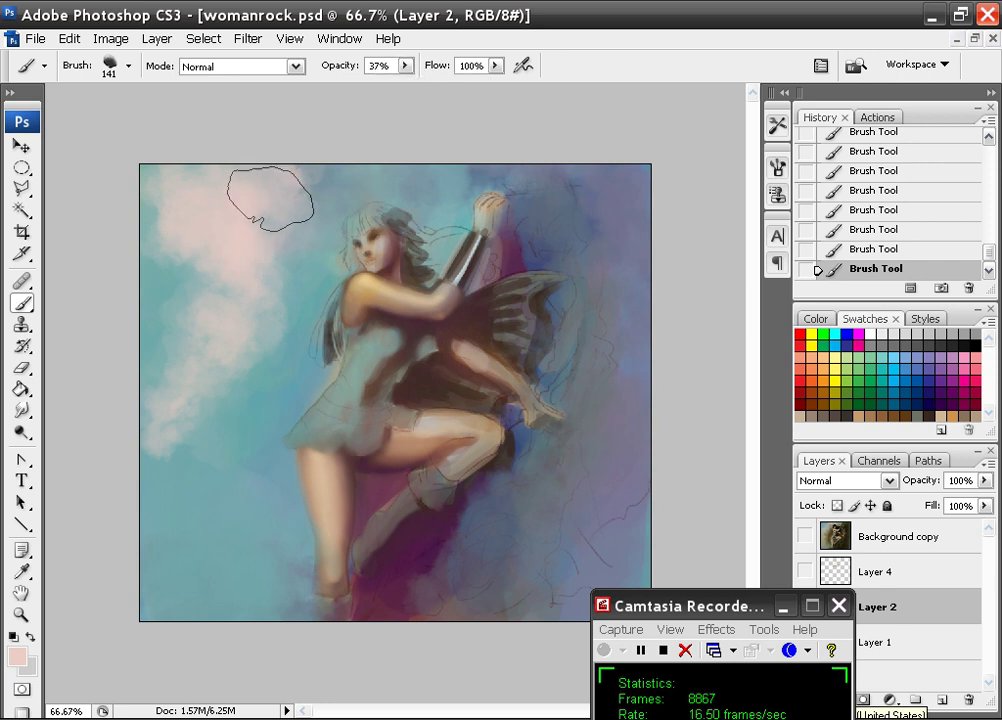
{"action": "left_click", "coordinate": [258, 418], "text": "alt"}
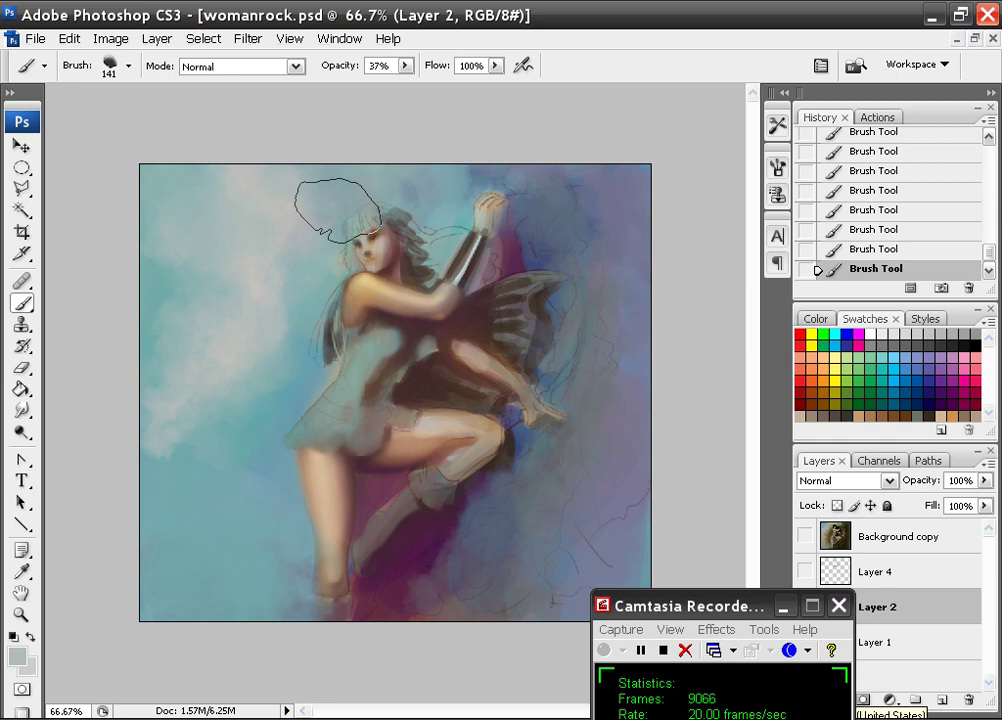
{"action": "left_click", "coordinate": [160, 480], "text": "alt"}
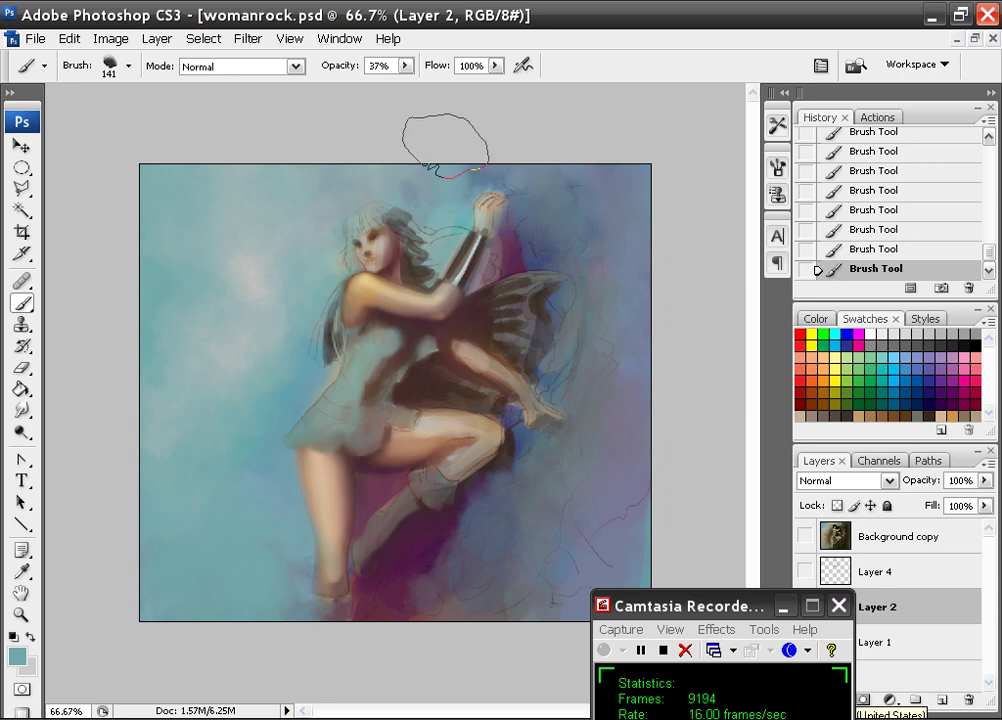
Paint sampled slate blue and dark violet plus a dark green swatch colour over the rock and background behind the woman
{"action": "left_click", "coordinate": [553, 200], "text": "alt"}
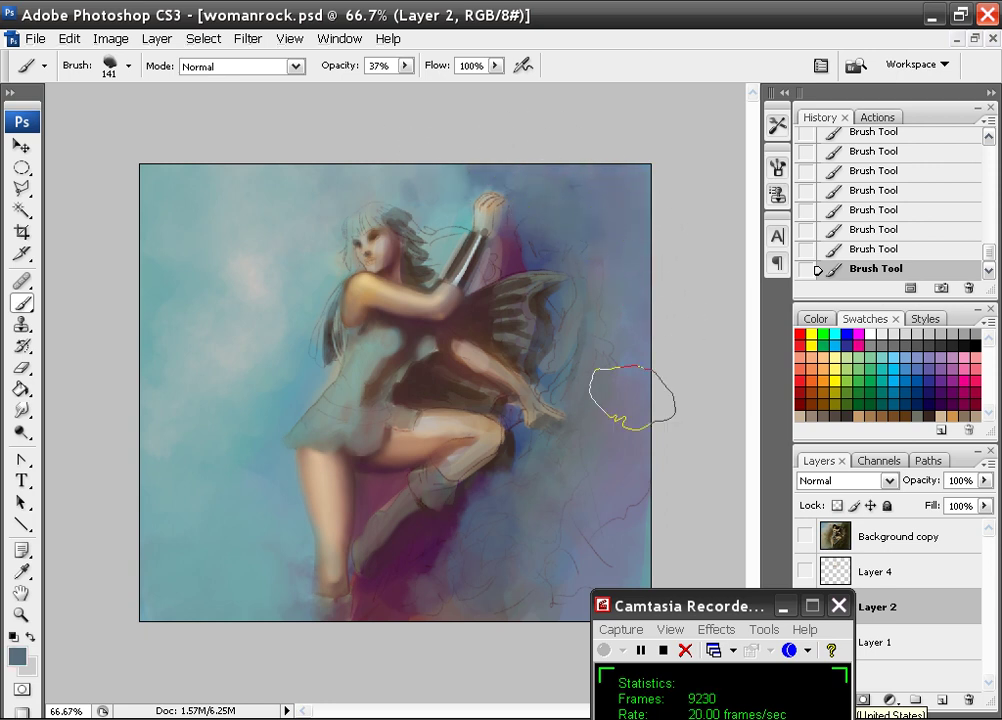
{"action": "left_click", "coordinate": [476, 543], "text": "alt"}
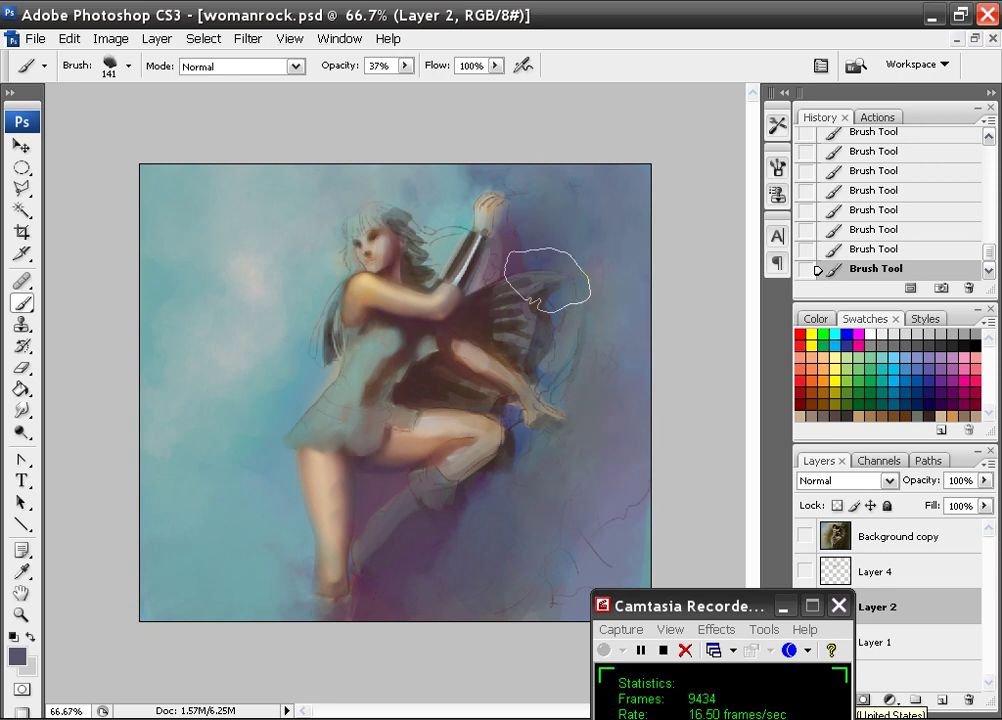
{"action": "left_click", "coordinate": [866, 401]}
{"action": "mouse_move", "coordinate": [496, 552]}
{"action": "left_mouse_down"}
{"action": "mouse_move", "coordinate": [430, 602]}
{"action": "mouse_move", "coordinate": [546, 474]}
{"action": "mouse_move", "coordinate": [526, 579]}
{"action": "mouse_move", "coordinate": [577, 463]}
{"action": "left_mouse_up"}
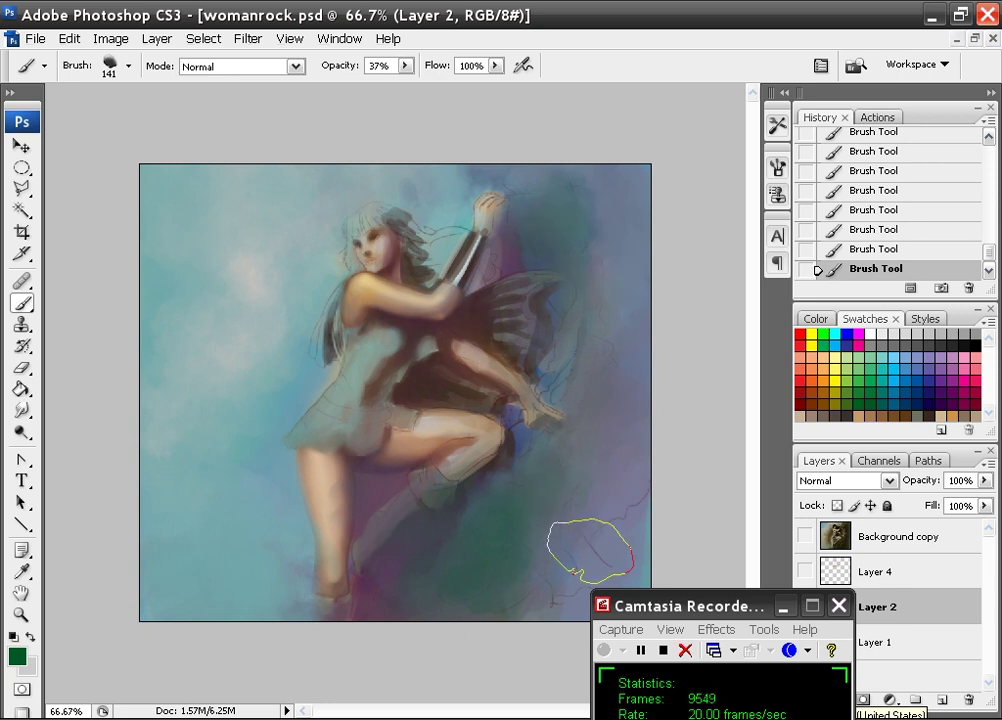
Smooth the skin shading on the standing leg with tan tones, using the soft 36 px brush
{"action": "key", "text": "ctrl+plus"}
{"action": "key", "text": "ctrl+plus"}
{"action": "key", "text": "ctrl+plus"}
{"action": "left_click_drag", "start_coordinate": [593, 277], "coordinate": [329, 554]}
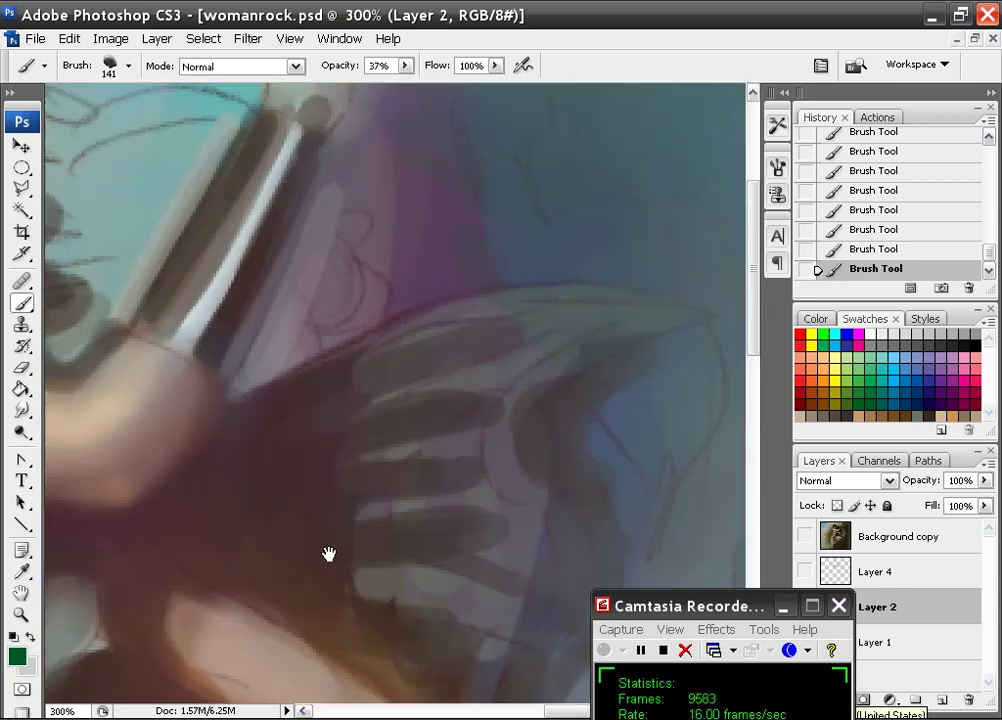
{"action": "mouse_move", "coordinate": [597, 184]}
{"action": "left_mouse_down"}
{"action": "mouse_move", "coordinate": [501, 329]}
{"action": "mouse_move", "coordinate": [443, 557]}
{"action": "left_mouse_up"}
{"action": "left_click_drag", "start_coordinate": [415, 401], "coordinate": [502, 440]}
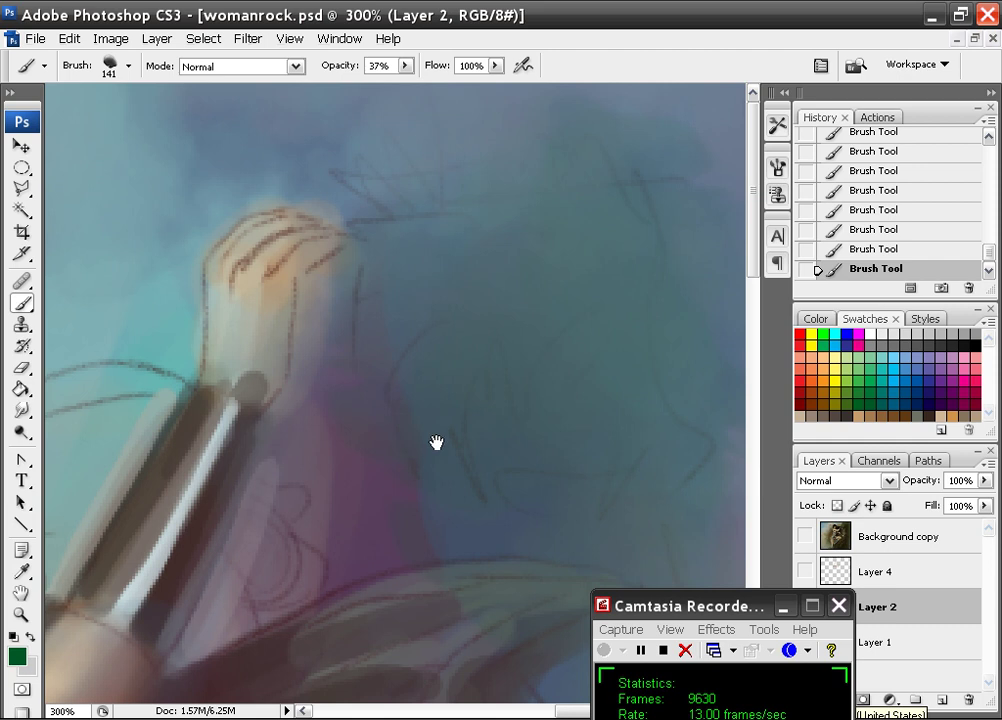
{"action": "left_click_drag", "start_coordinate": [437, 443], "coordinate": [347, 452]}
{"action": "mouse_move", "coordinate": [353, 593]}
{"action": "left_mouse_down"}
{"action": "mouse_move", "coordinate": [426, 225]}
{"action": "mouse_move", "coordinate": [447, 411]}
{"action": "mouse_move", "coordinate": [342, 217]}
{"action": "mouse_move", "coordinate": [349, 273]}
{"action": "mouse_move", "coordinate": [564, 168]}
{"action": "mouse_move", "coordinate": [394, 264]}
{"action": "mouse_move", "coordinate": [367, 313]}
{"action": "mouse_move", "coordinate": [461, 150]}
{"action": "left_mouse_up"}
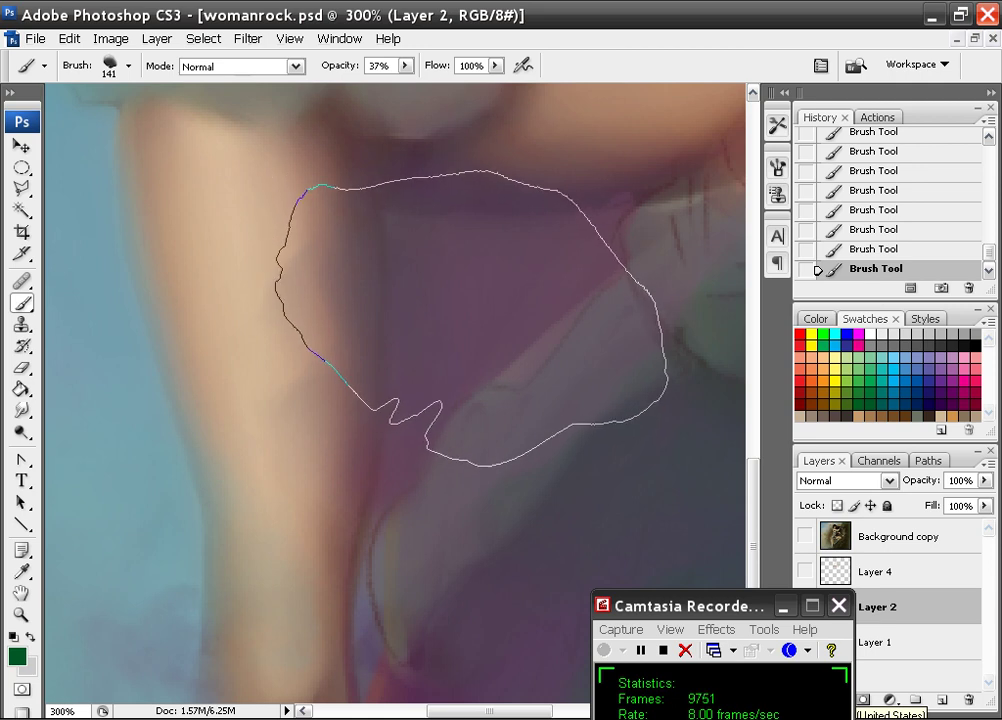
{"action": "right_click", "coordinate": [354, 286]}
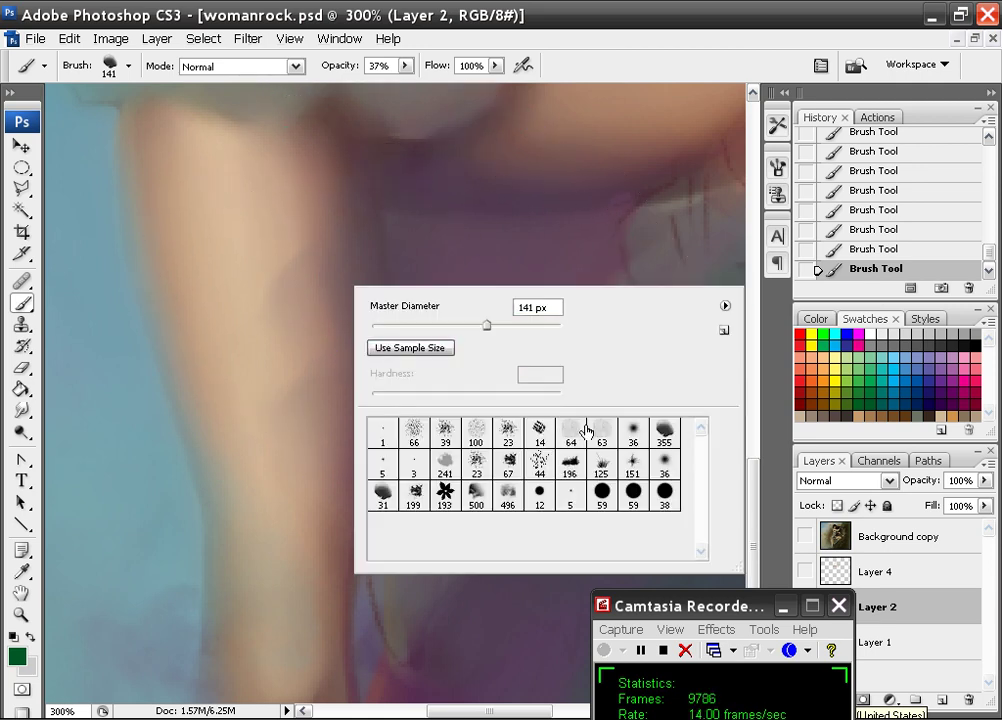
{"action": "left_click", "coordinate": [664, 465]}
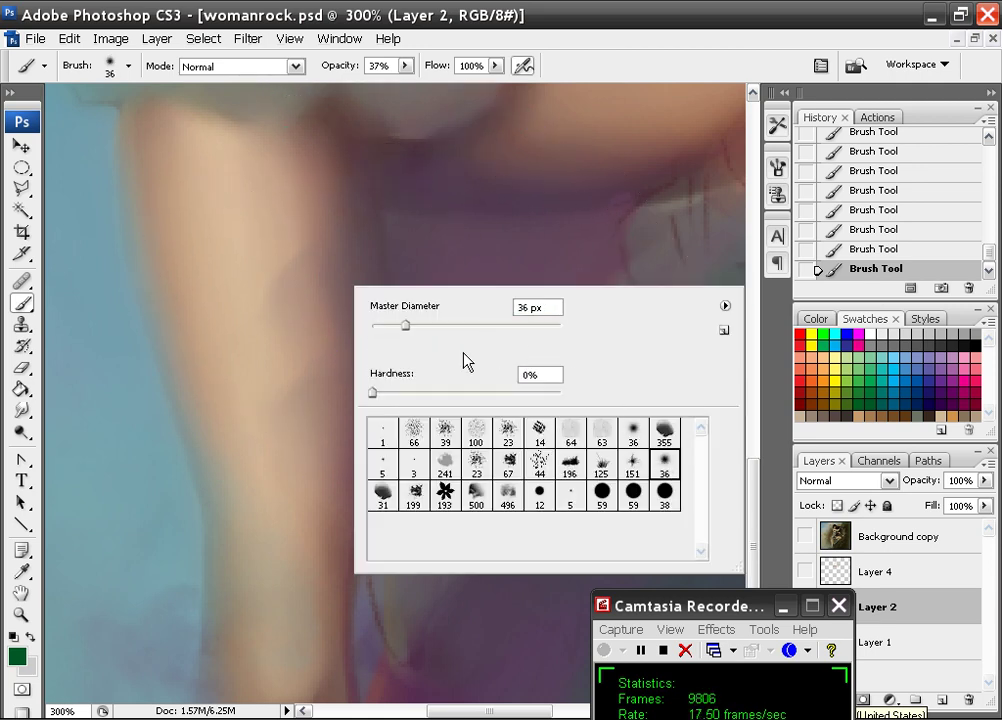
{"action": "left_click", "coordinate": [310, 253]}
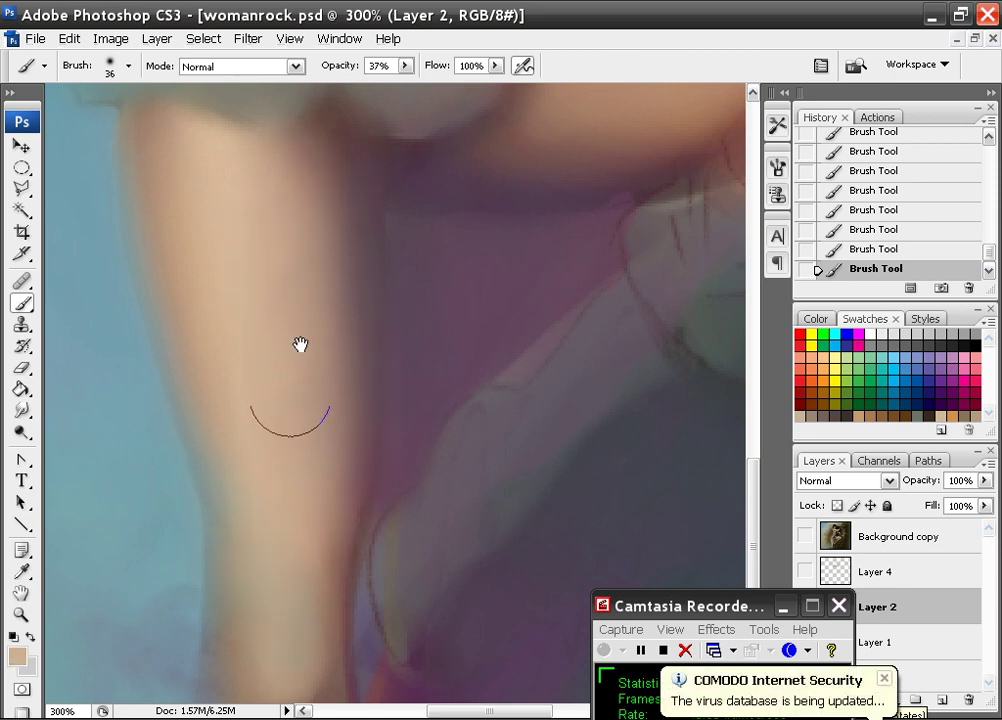
Try to define the inner edge of the standing leg with a thin tan stroke, using the 5 px brush
{"action": "left_click_drag", "start_coordinate": [318, 509], "coordinate": [334, 259]}
{"action": "left_click_drag", "start_coordinate": [365, 371], "coordinate": [349, 265]}
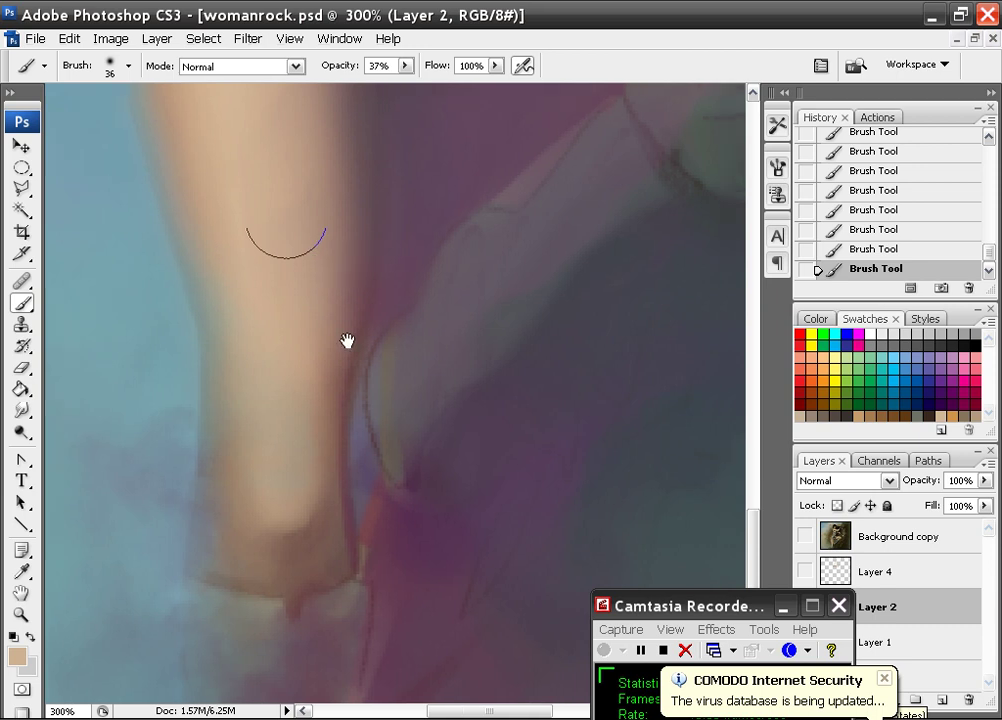
{"action": "right_click", "coordinate": [348, 390]}
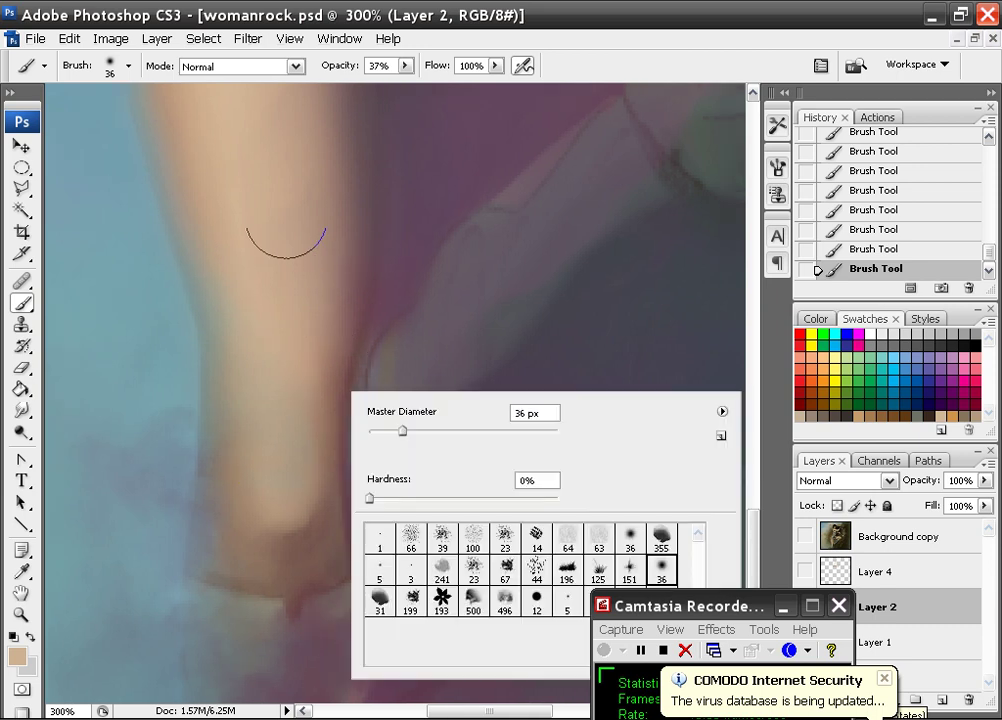
{"action": "left_click", "coordinate": [384, 575]}
{"action": "left_click", "coordinate": [302, 436]}
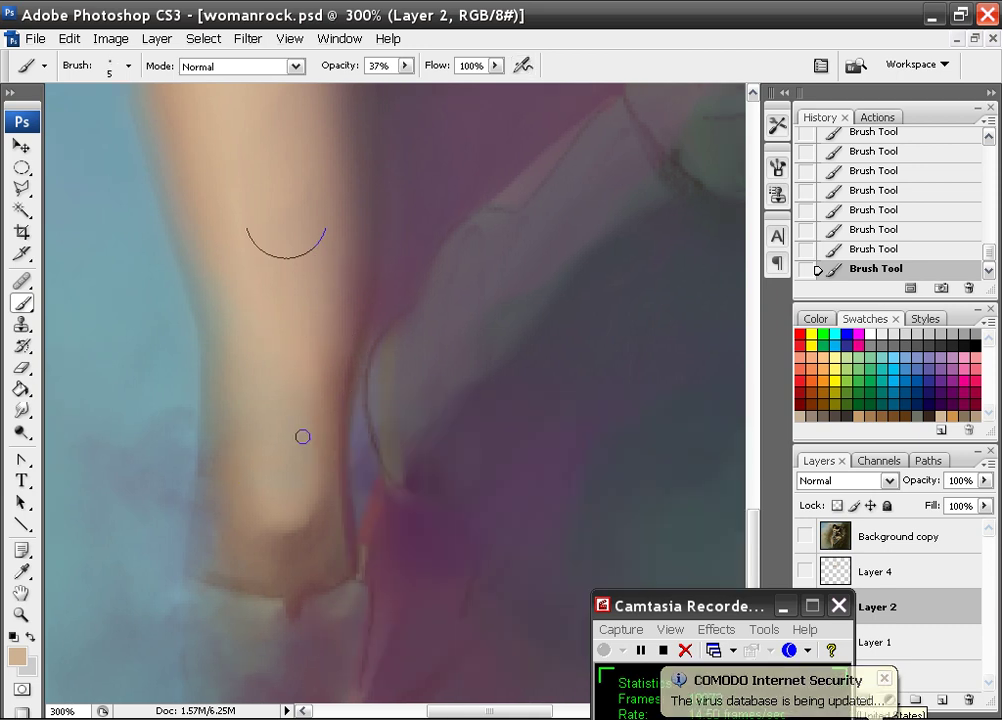
{"action": "key", "text": "ctrl+minus"}
{"action": "key", "text": "ctrl+minus"}
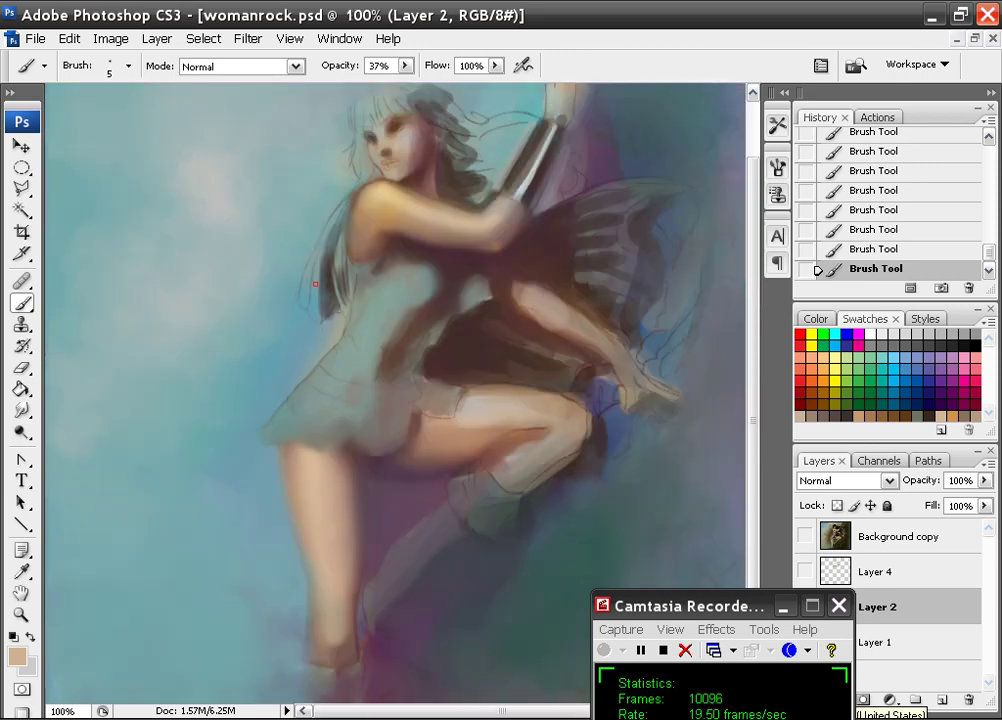
{"action": "key", "text": "ctrl+plus"}
{"action": "key", "text": "ctrl+plus"}
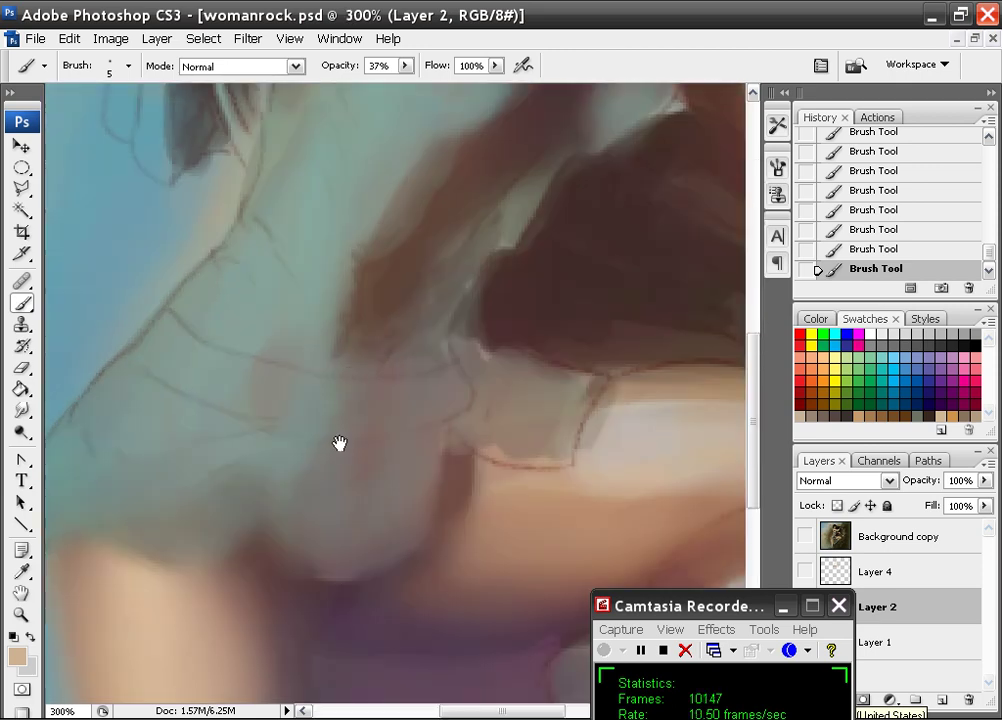
{"action": "left_click_drag", "start_coordinate": [338, 445], "coordinate": [322, 234]}
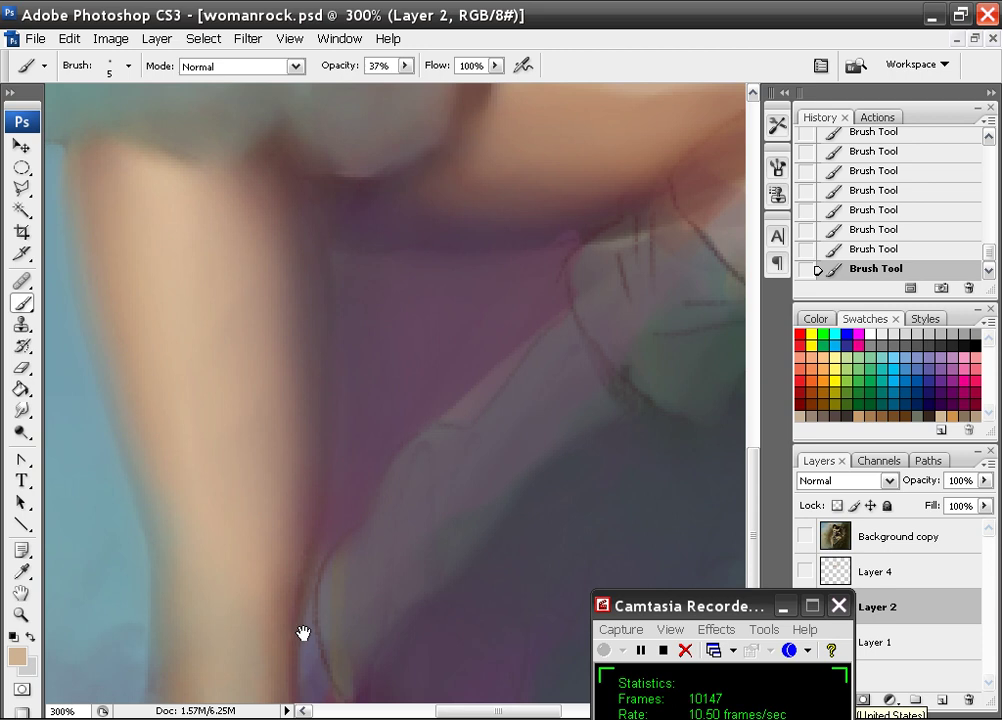
{"action": "left_click_drag", "start_coordinate": [308, 155], "coordinate": [335, 455]}
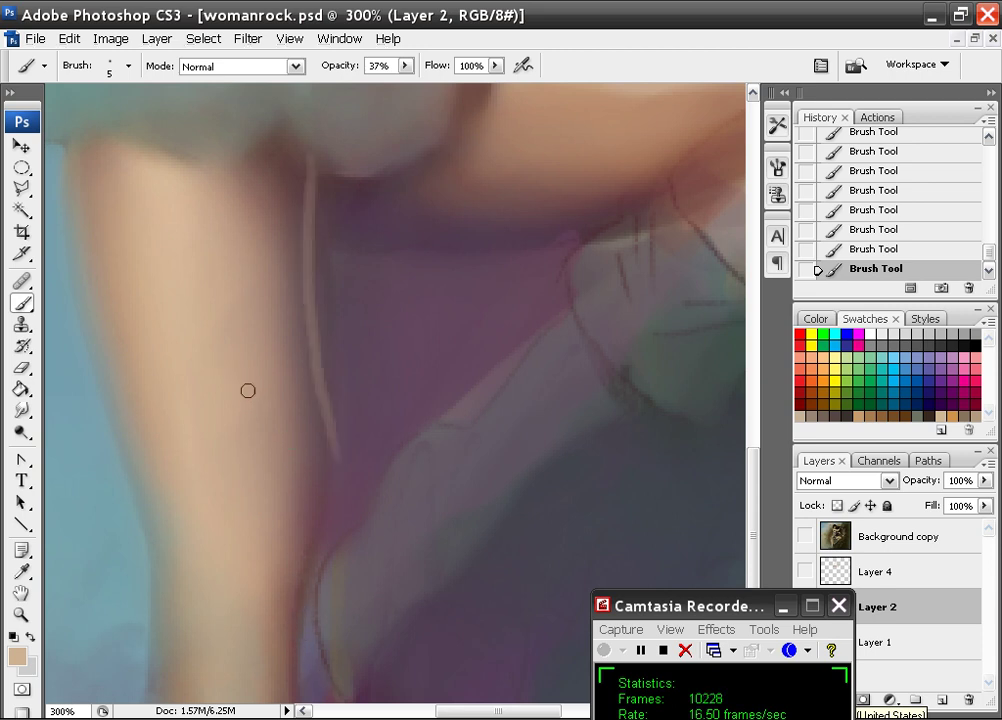
Undo the latest brush strokes, including the thin tan line along the standing leg's inner edge
{"action": "key", "text": "ctrl+z"}
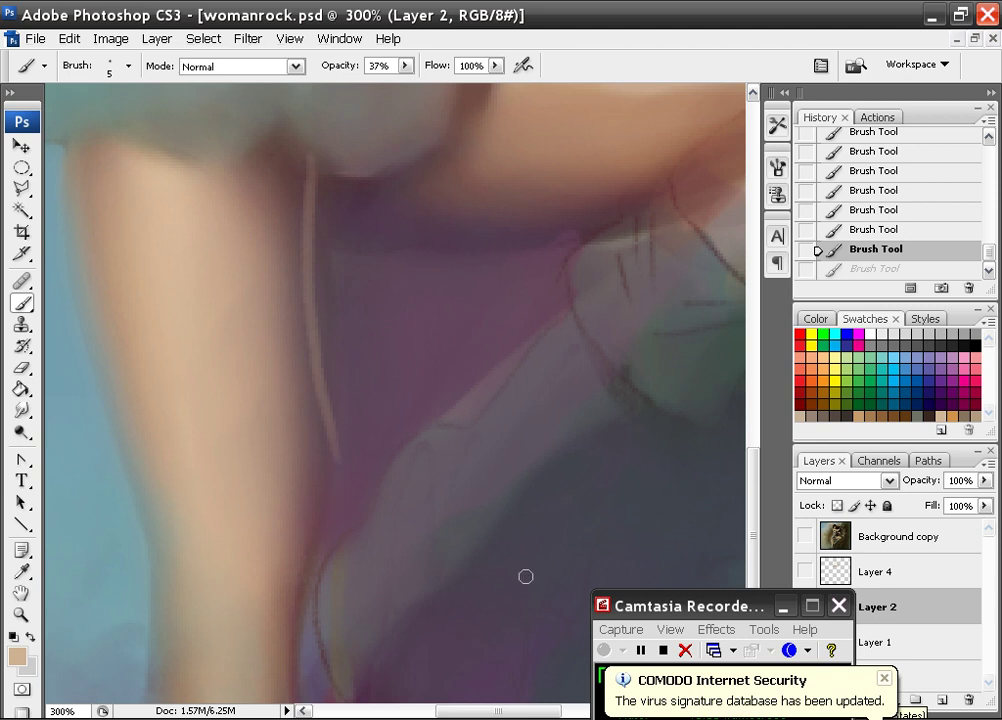
{"action": "left_click", "coordinate": [884, 679]}
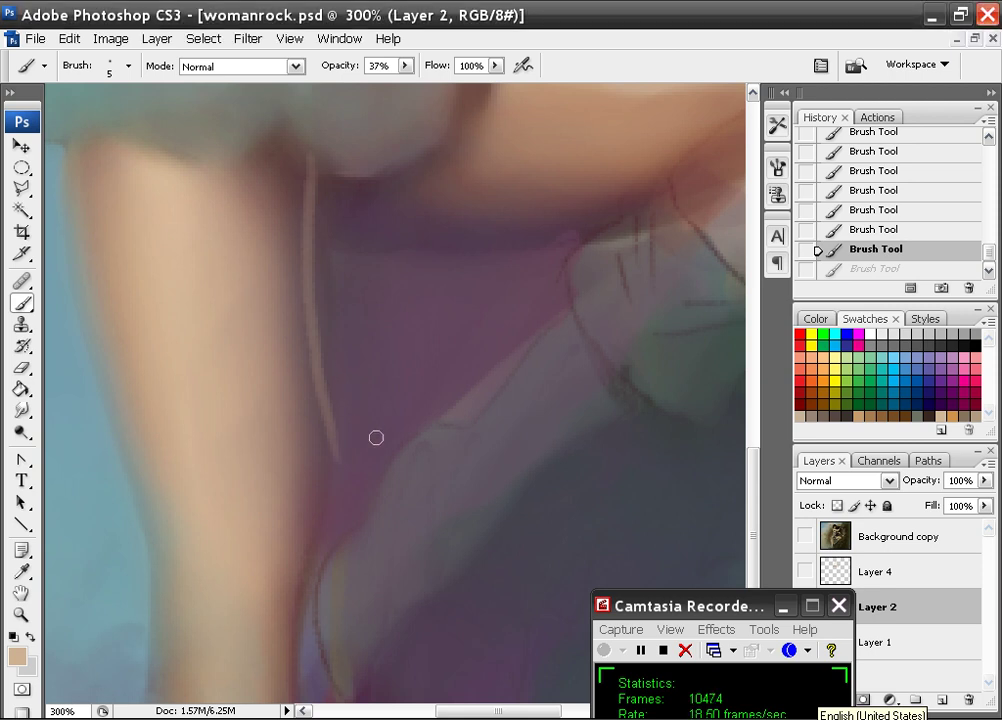
{"action": "key", "text": "ctrl+alt+z"}
{"action": "key", "text": "ctrl+alt+z"}
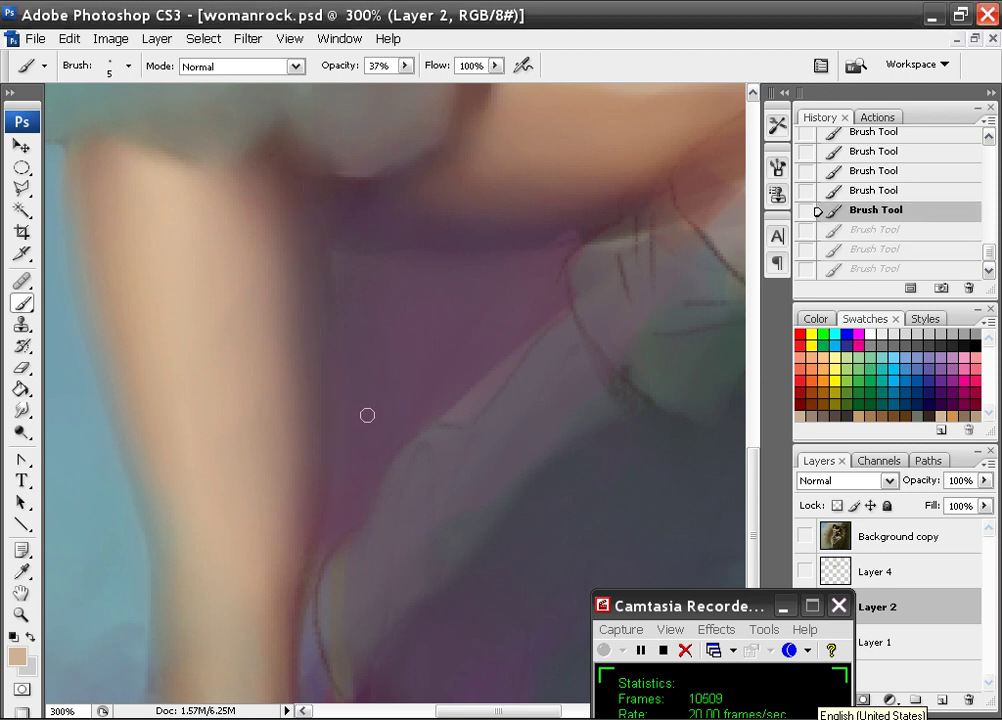
Clean up the inner edge of the standing leg down to the ankle with sampled dark purple, using the 5 px brush at 37% opacity
{"action": "mouse_move", "coordinate": [355, 497]}
{"action": "left_mouse_down"}
{"action": "mouse_move", "coordinate": [360, 311]}
{"action": "mouse_move", "coordinate": [305, 420]}
{"action": "left_mouse_up"}
{"action": "left_click", "coordinate": [364, 285], "text": "alt"}
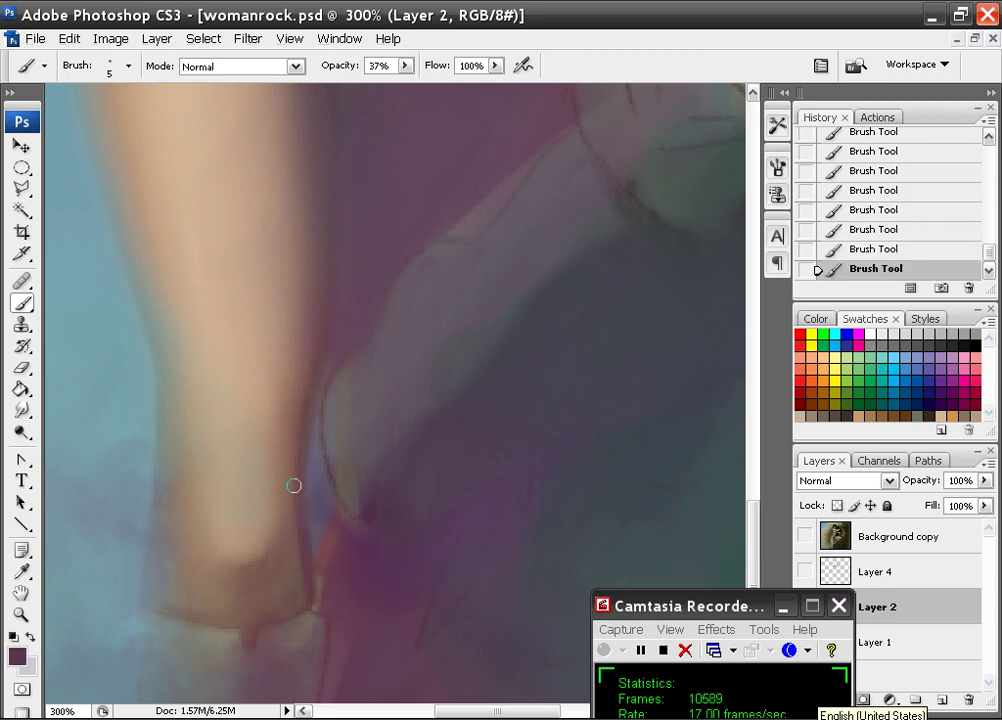
{"action": "left_click", "coordinate": [297, 544], "text": "alt"}
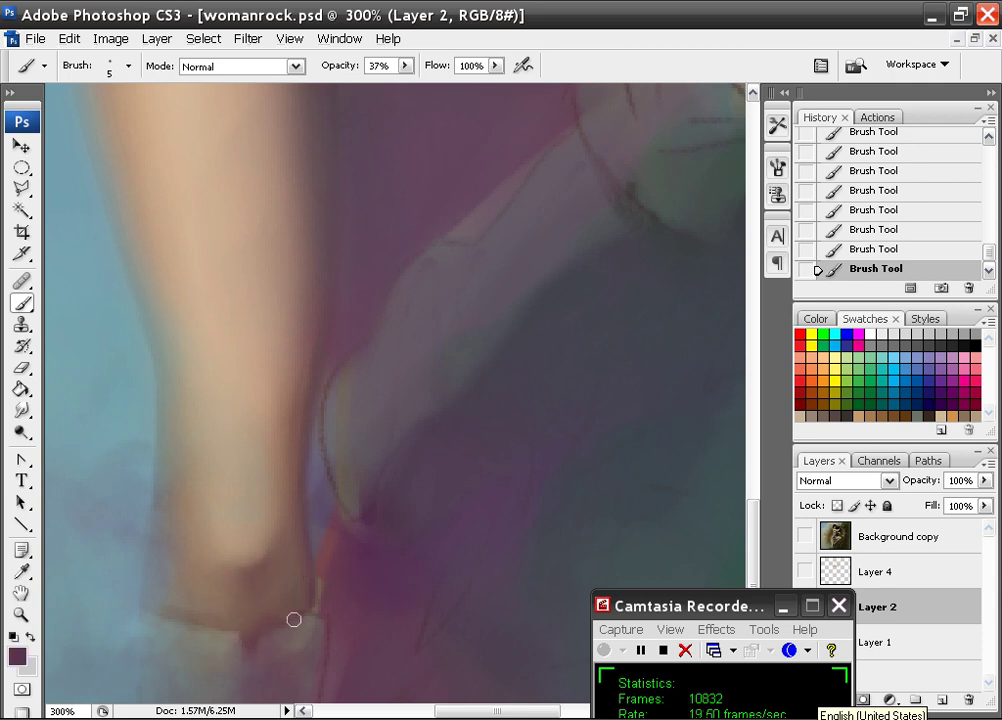
Paint pale tan highlights along the upper rim of the standing leg's boot and define the notch in its cuff
{"action": "left_click", "coordinate": [198, 641], "text": "alt"}
{"action": "left_click", "coordinate": [123, 622], "text": "alt"}
{"action": "left_click", "coordinate": [225, 533], "text": "alt"}
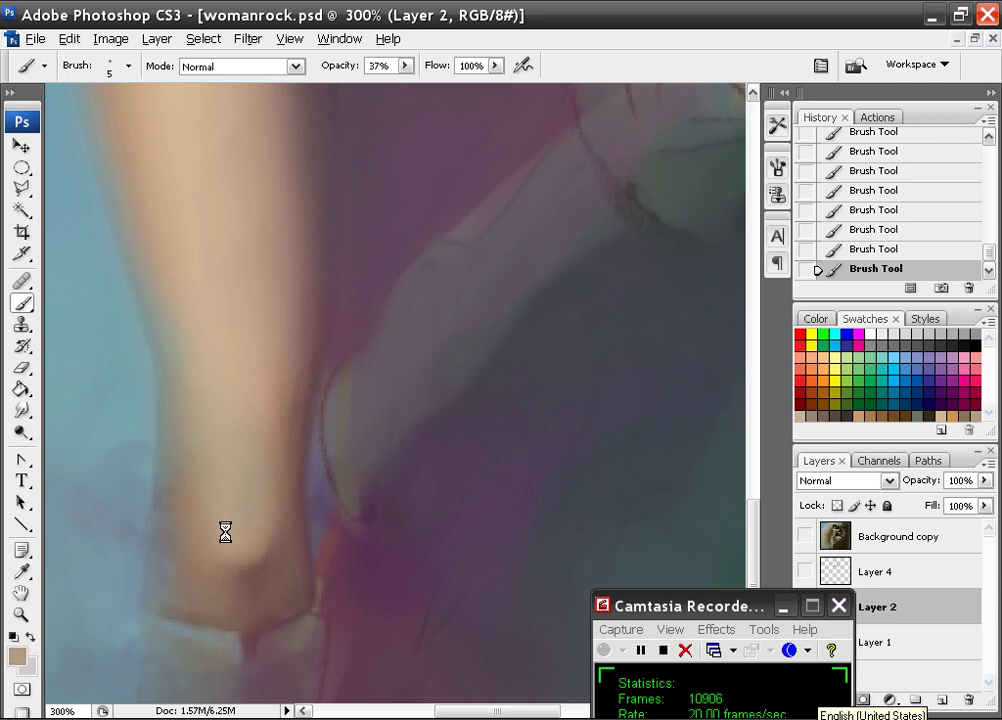
{"action": "left_click_drag", "start_coordinate": [293, 665], "coordinate": [262, 626]}
{"action": "left_click", "coordinate": [262, 626], "text": "alt"}
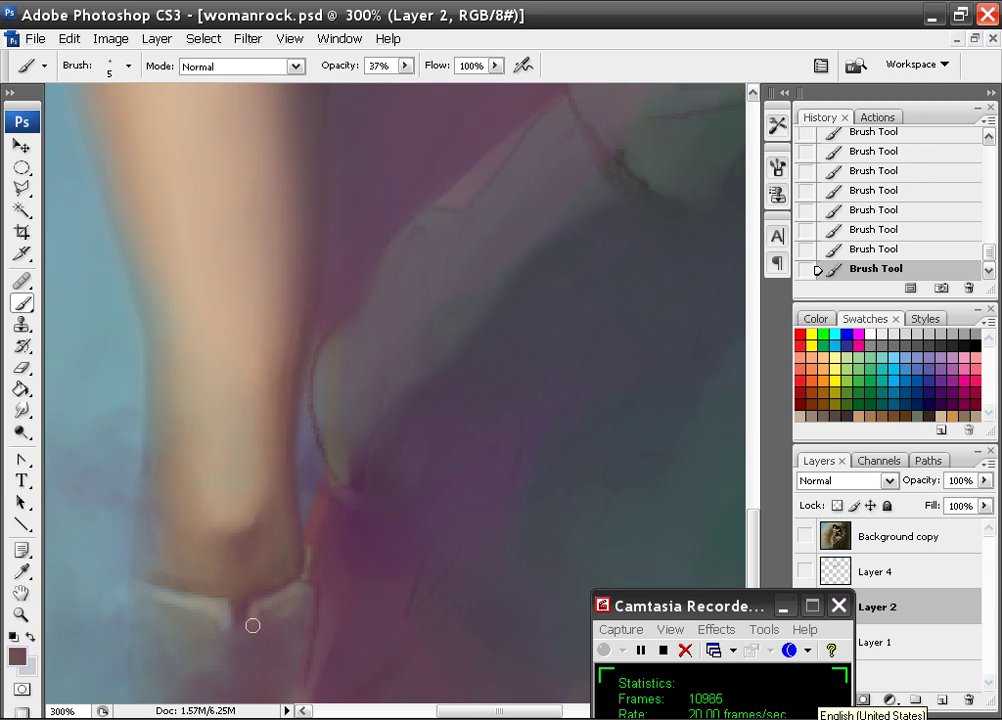
Shade the boot below its cuff with sampled slate grey and mauve tones and define its side edges
{"action": "left_click", "coordinate": [144, 605], "text": "alt"}
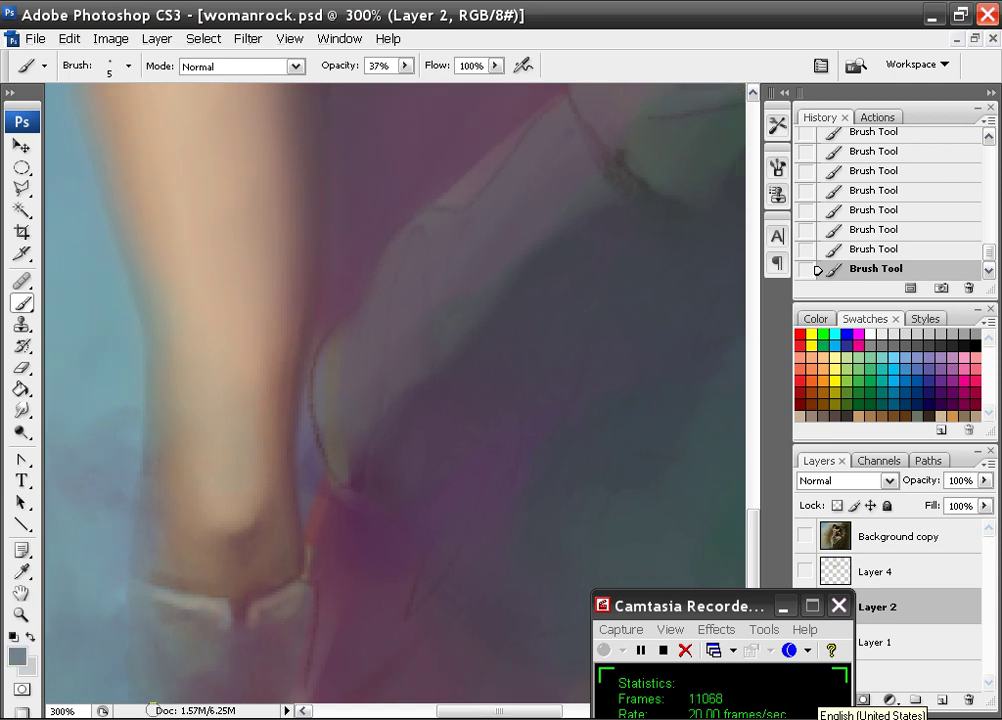
{"action": "left_click", "coordinate": [165, 629], "text": "alt"}
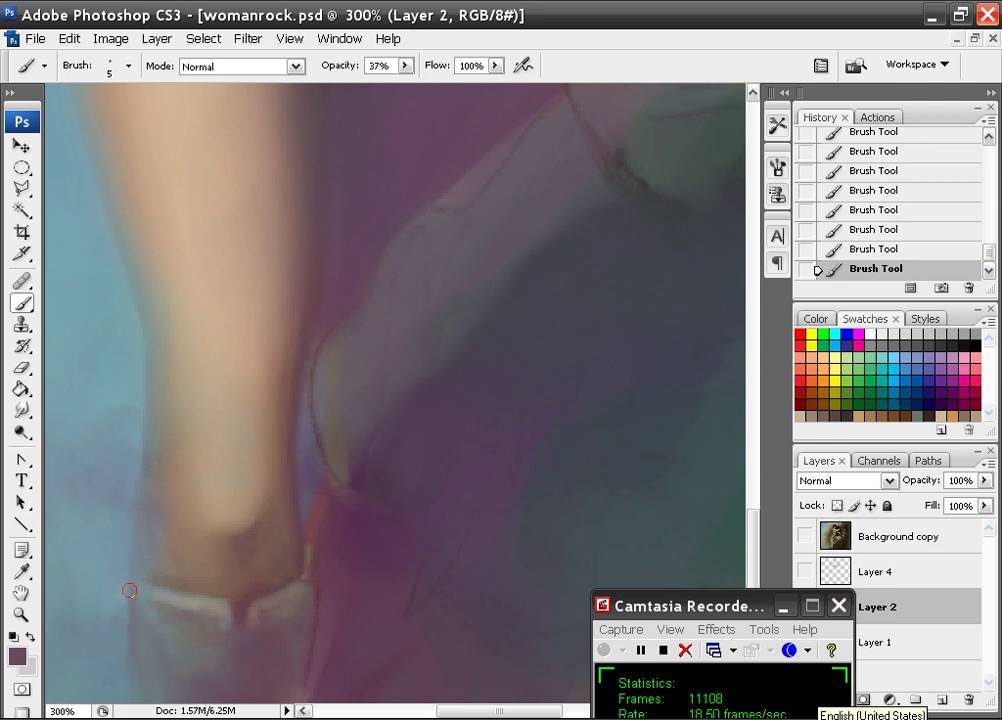
{"action": "left_click", "coordinate": [319, 640], "text": "alt"}
{"action": "left_click_drag", "start_coordinate": [722, 606], "coordinate": [698, 556]}
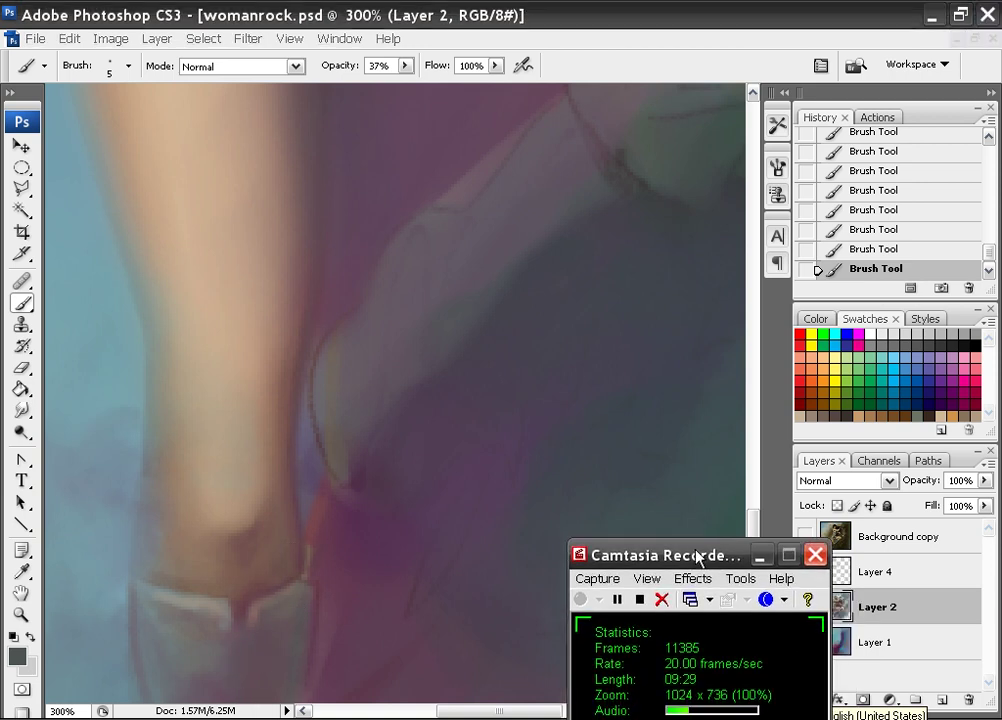
Refine the standing leg's edges with sampled tan and dark purple, and darken the skin line under the dress hem
{"action": "left_click", "coordinate": [185, 545], "text": "alt"}
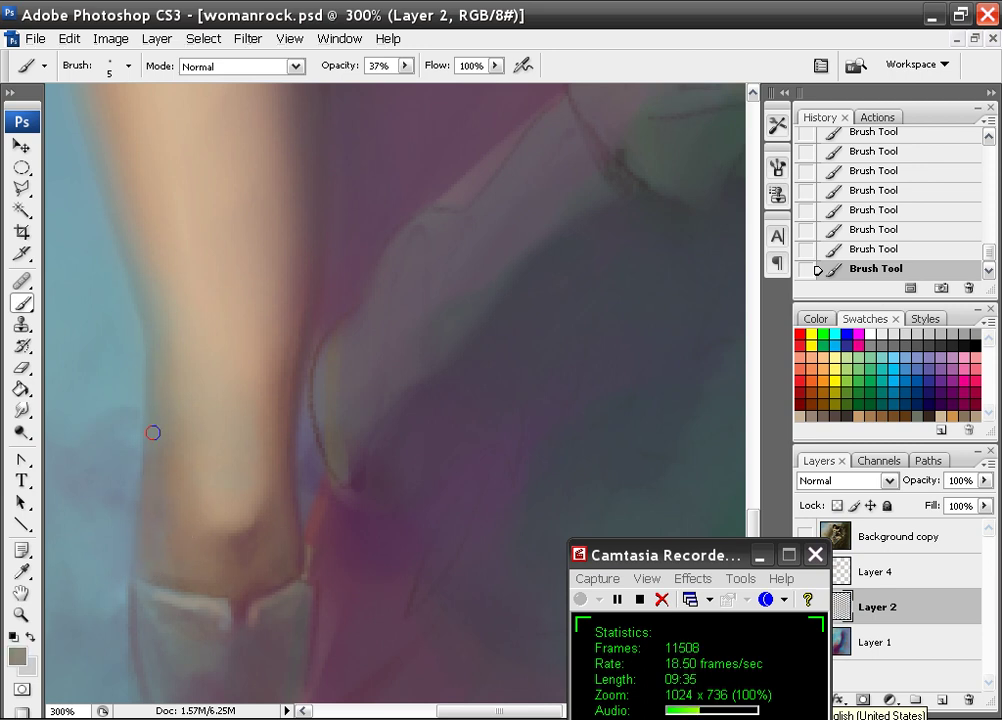
{"action": "scroll", "coordinate": [215, 465], "scroll_direction": "up", "scroll_amount": 5}
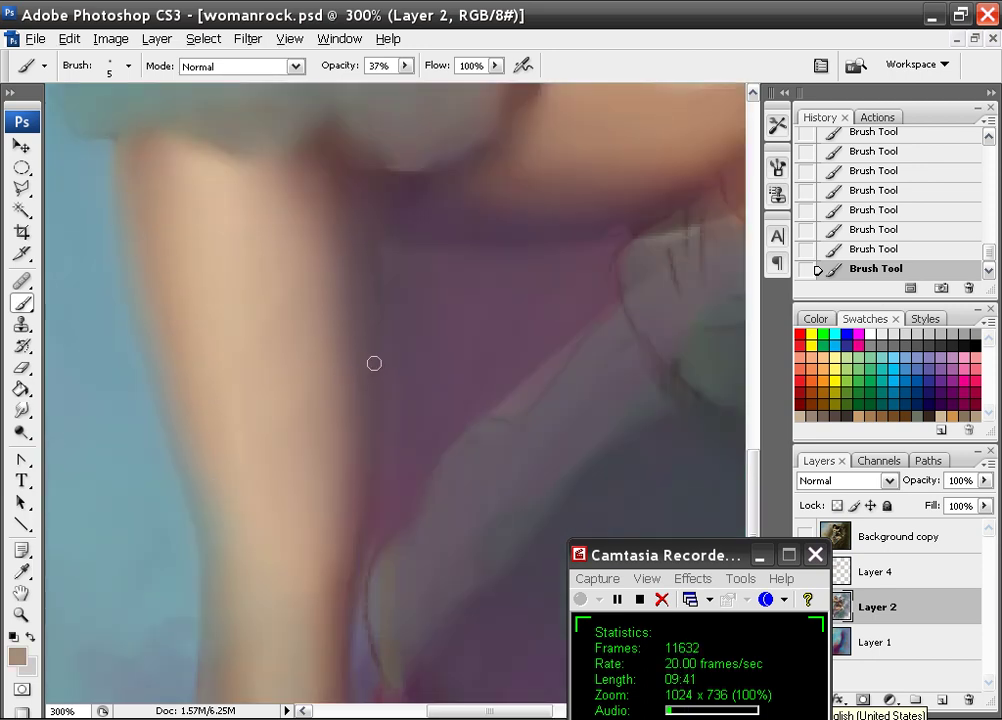
{"action": "left_click", "coordinate": [383, 257], "text": "alt"}
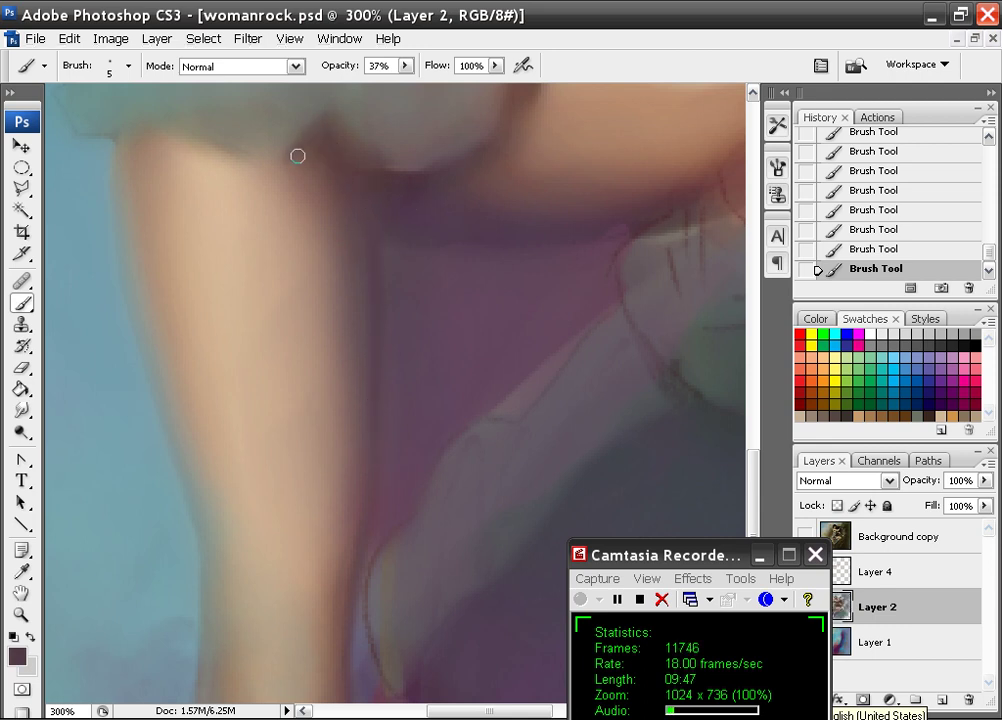
{"action": "left_click_drag", "start_coordinate": [256, 158], "coordinate": [284, 165]}
Examine the whole figure to judge how the standing leg and boot fit the rest of the painting
{"action": "key", "text": "ctrl+minus"}
{"action": "key", "text": "ctrl+minus"}
{"action": "key", "text": "ctrl+minus"}
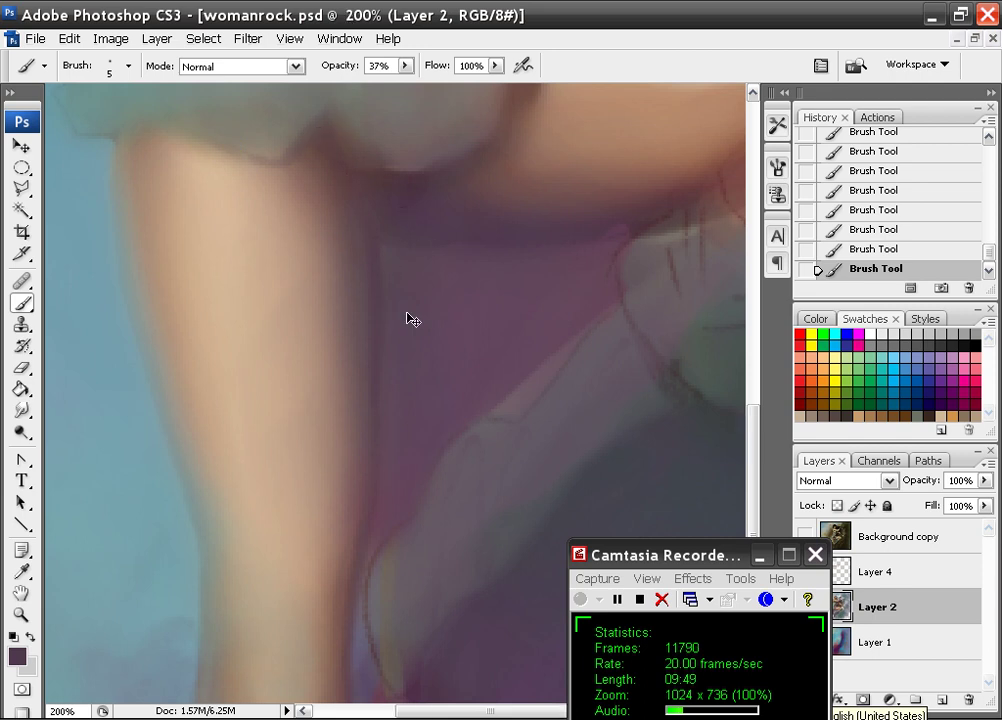
{"action": "key", "text": "ctrl+plus"}
{"action": "key", "text": "ctrl+plus"}
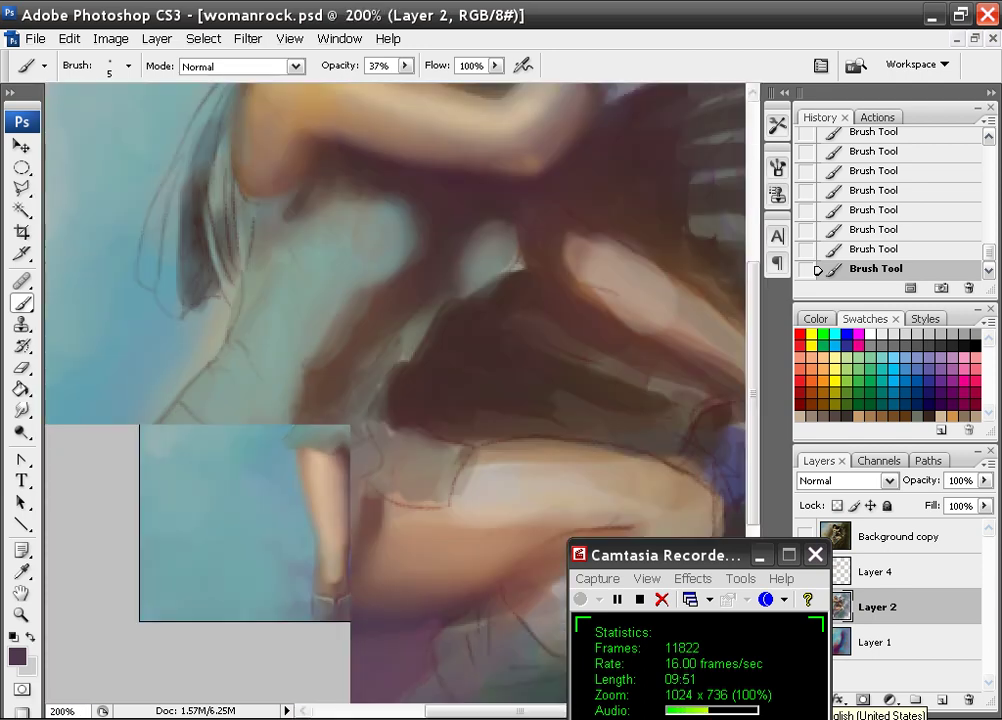
{"action": "key", "text": "ctrl+minus"}
{"action": "left_click_drag", "start_coordinate": [414, 336], "coordinate": [381, 303]}
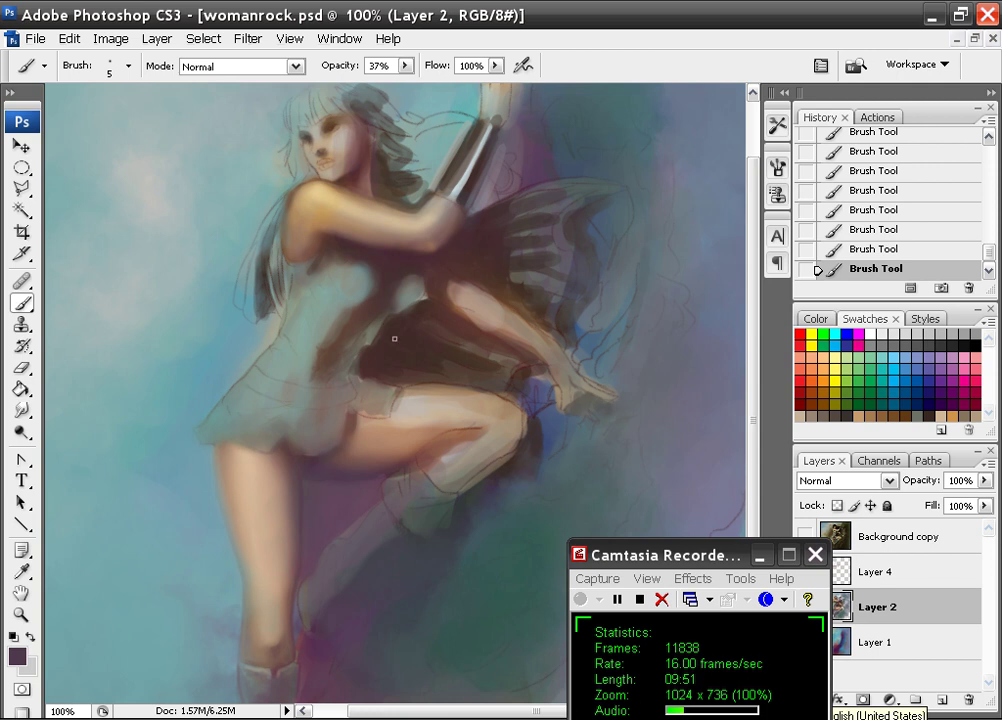